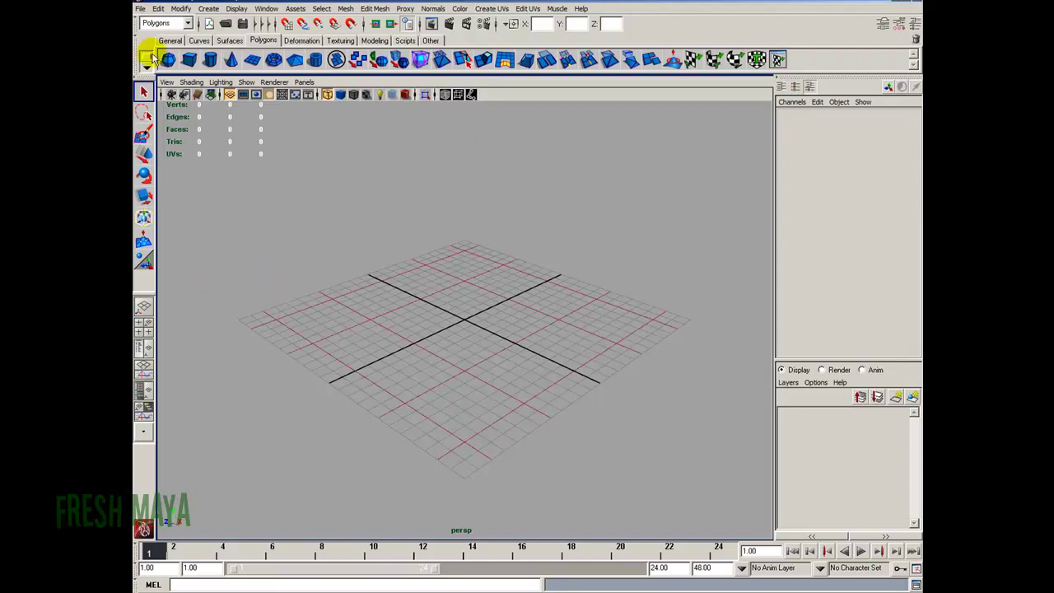
# Start a new project and name it TireTracks
pyautogui.click(140, 10)
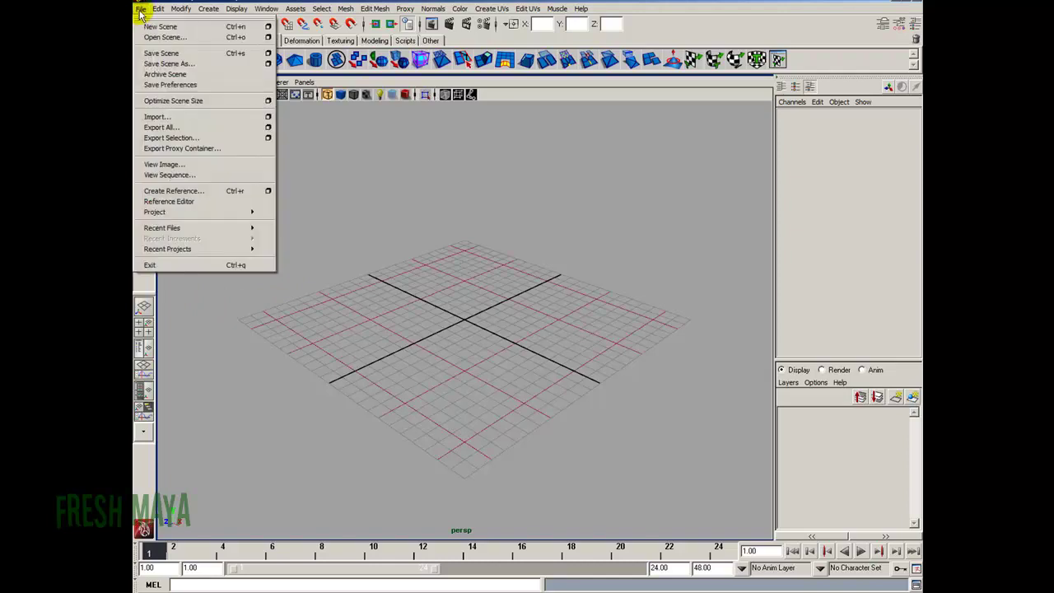
pyautogui.moveTo(197, 210)
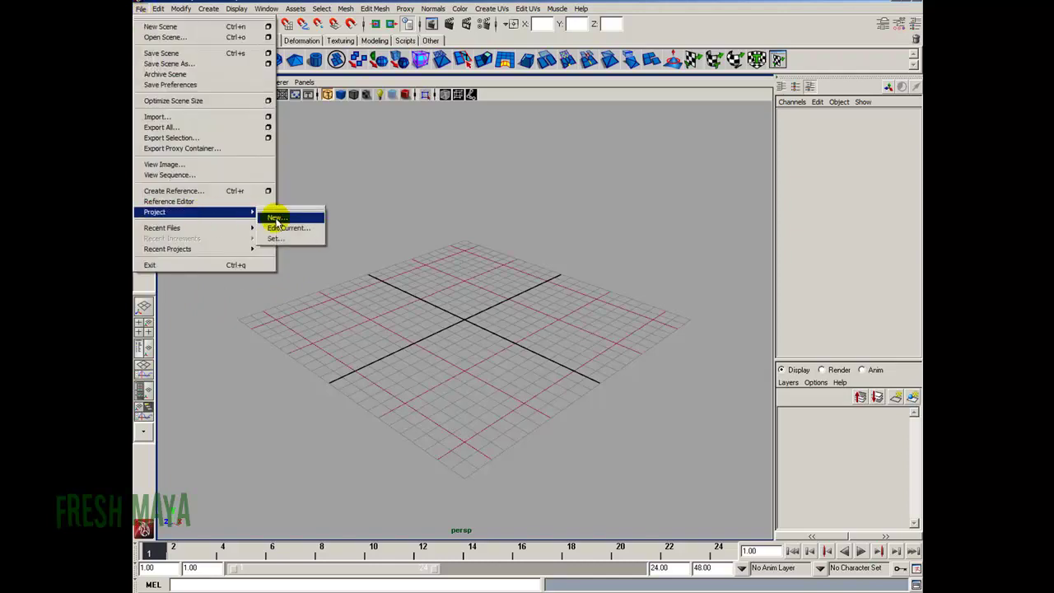
pyautogui.click(272, 217)
pyautogui.moveTo(529, 227); pyautogui.dragTo(468, 229)
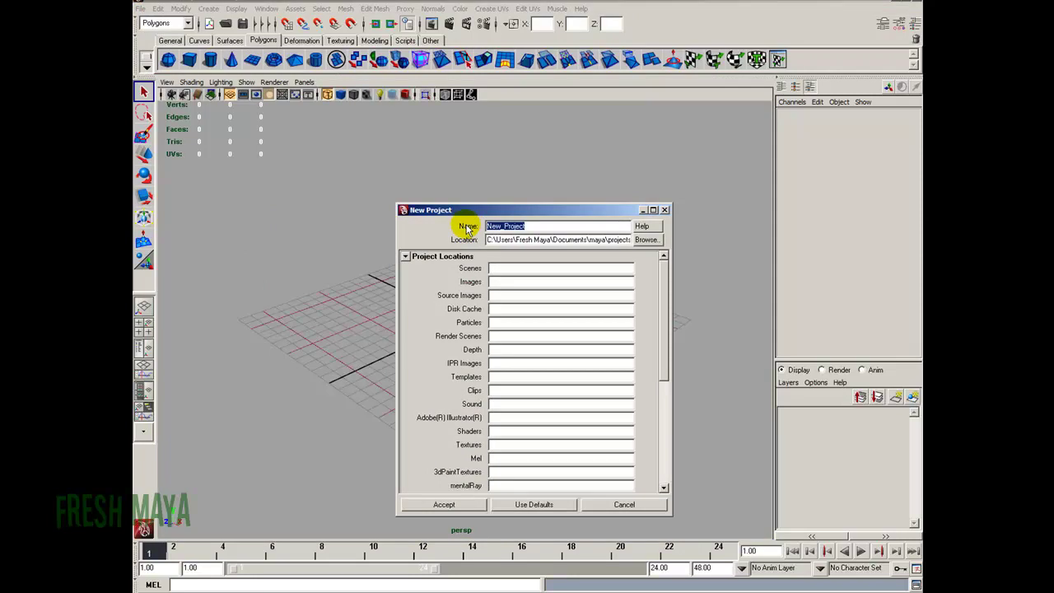
pyautogui.write('TireTracks')
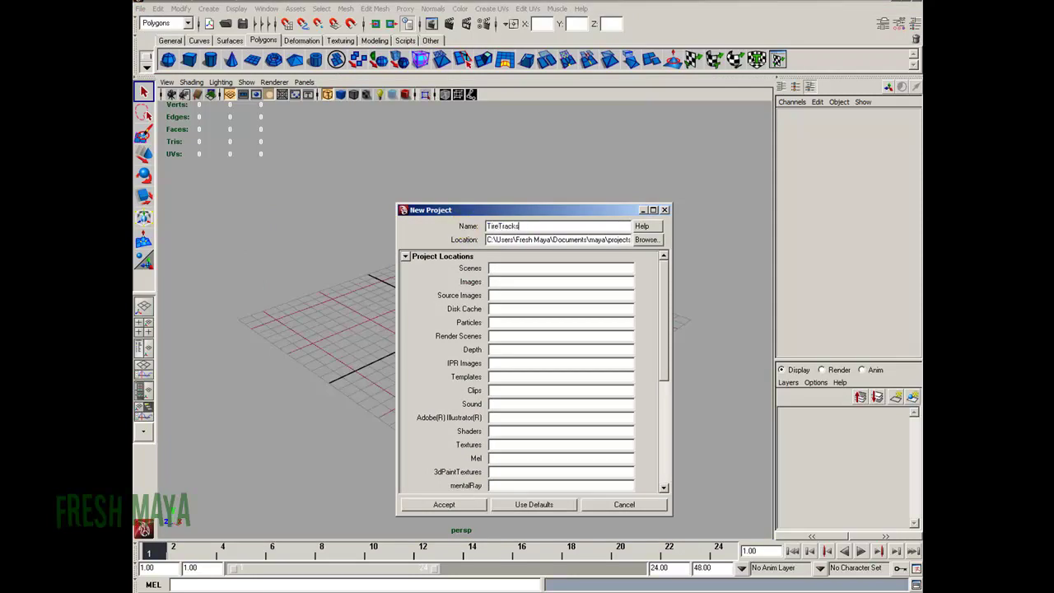
# Set the project's location to the Desktop, fill in the default folder locations and create the project
pyautogui.click(644, 240)
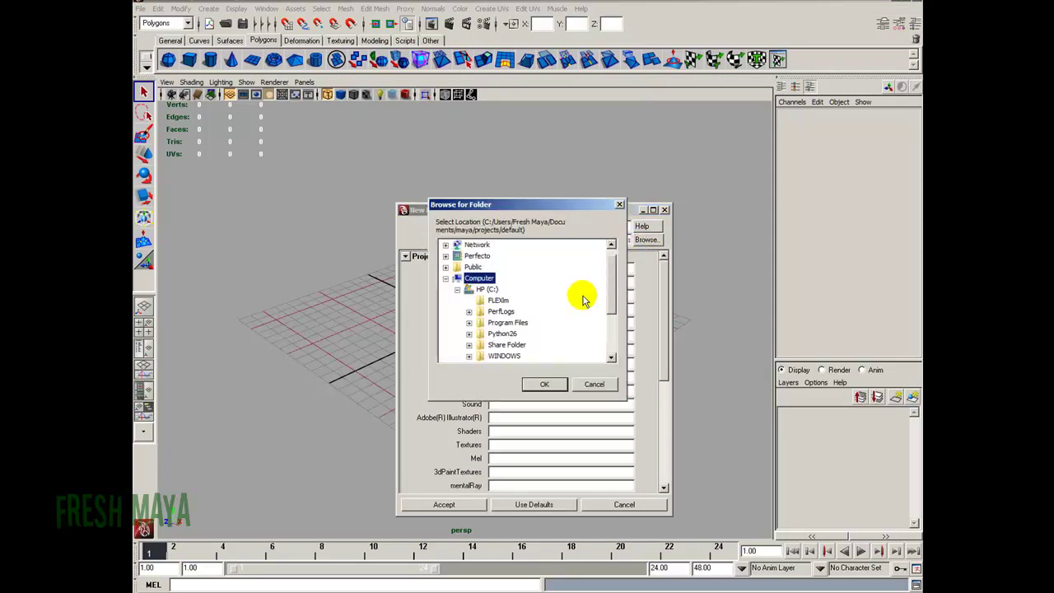
pyautogui.click(446, 255)
pyautogui.click(492, 288)
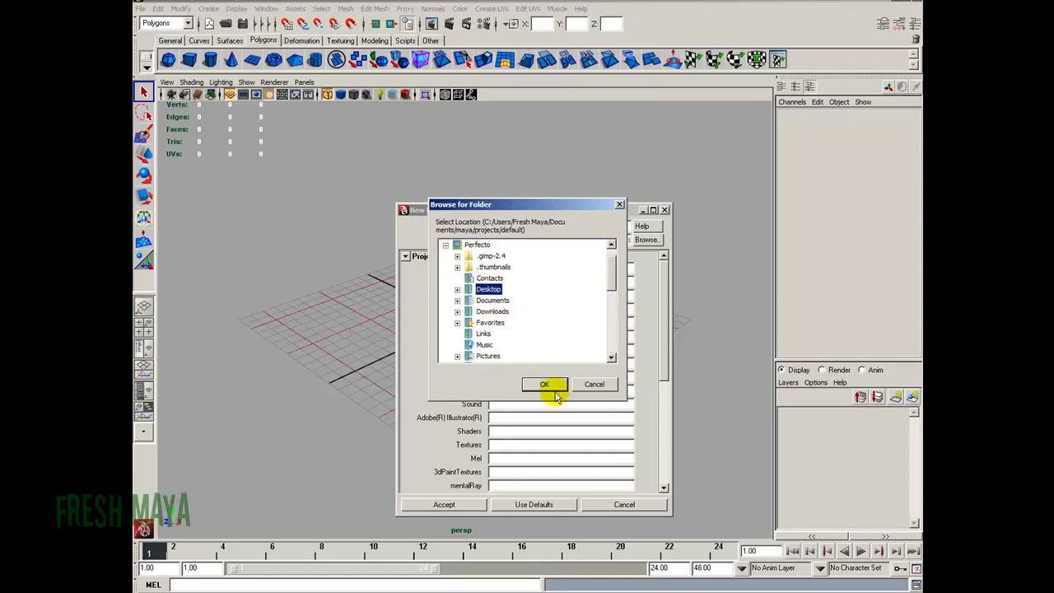
pyautogui.click(547, 384)
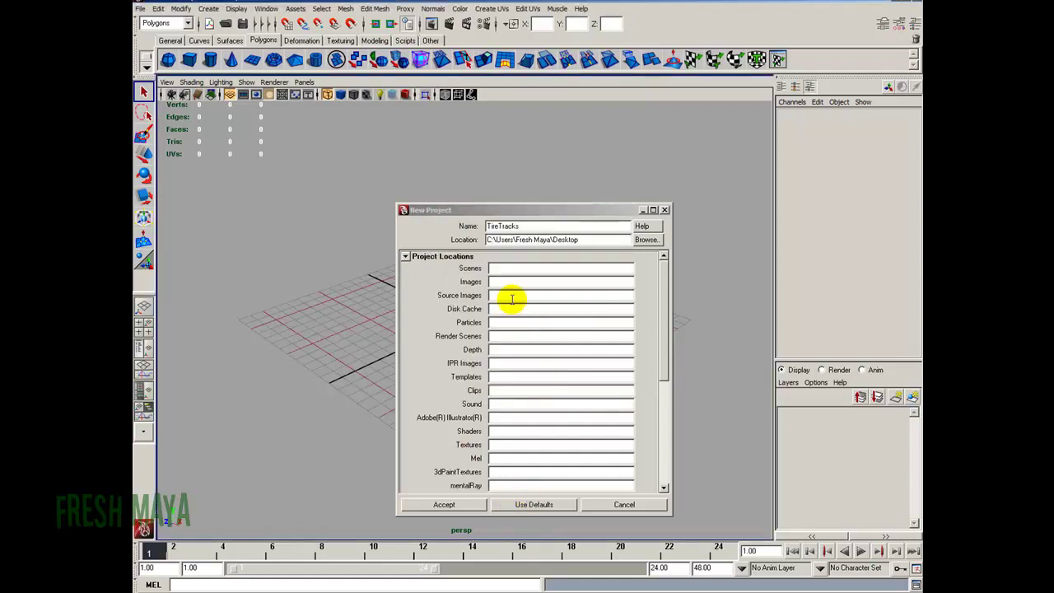
pyautogui.click(559, 508)
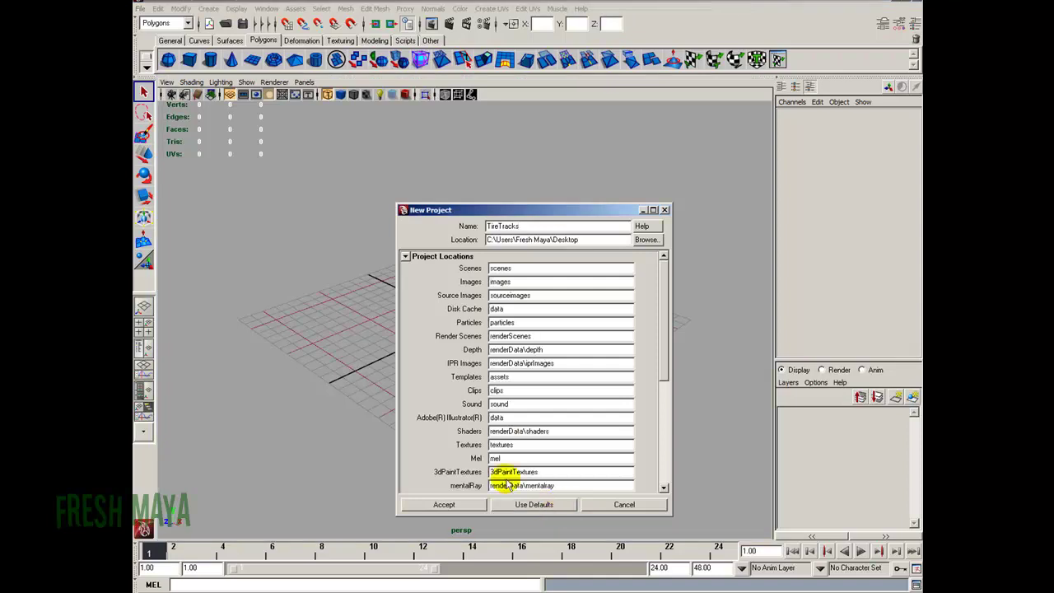
pyautogui.click(463, 504)
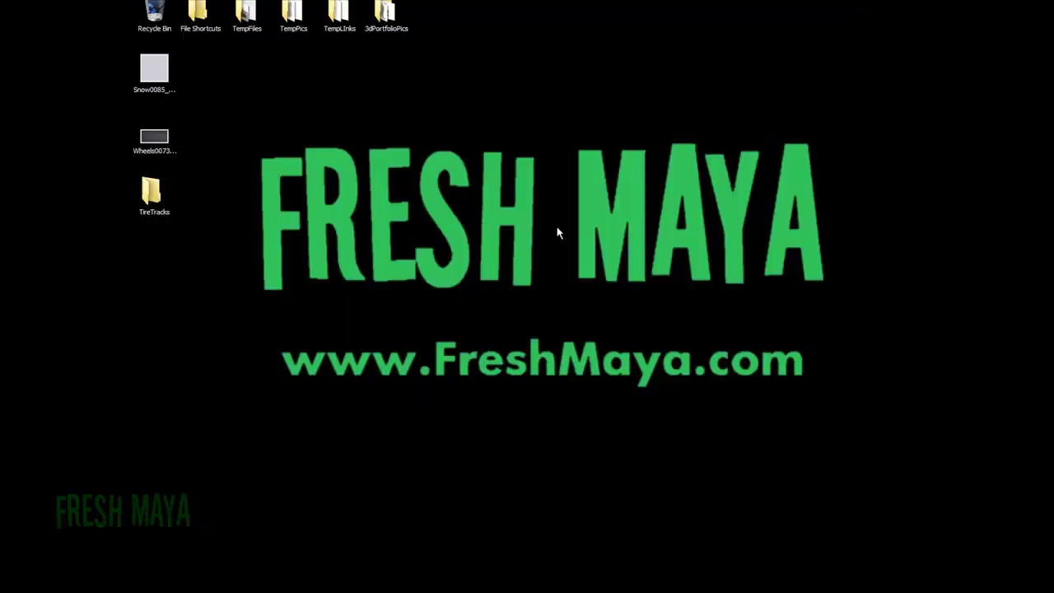
# On the Windows desktop, open the TireTracks project folder and preview the snow and wheels texture images
pyautogui.doubleClick(157, 194)
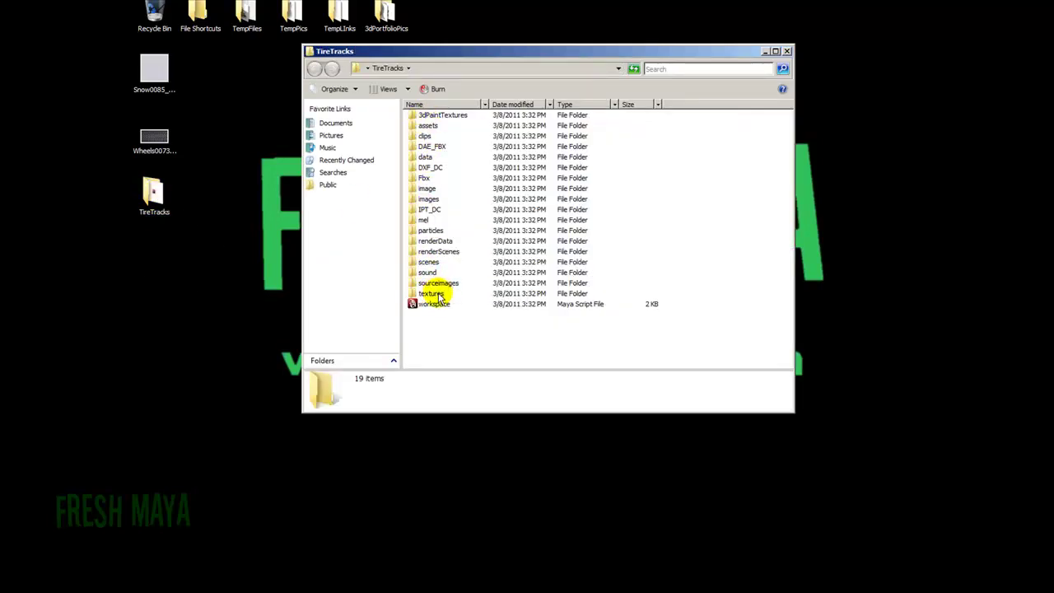
pyautogui.moveTo(471, 52); pyautogui.dragTo(521, 62)
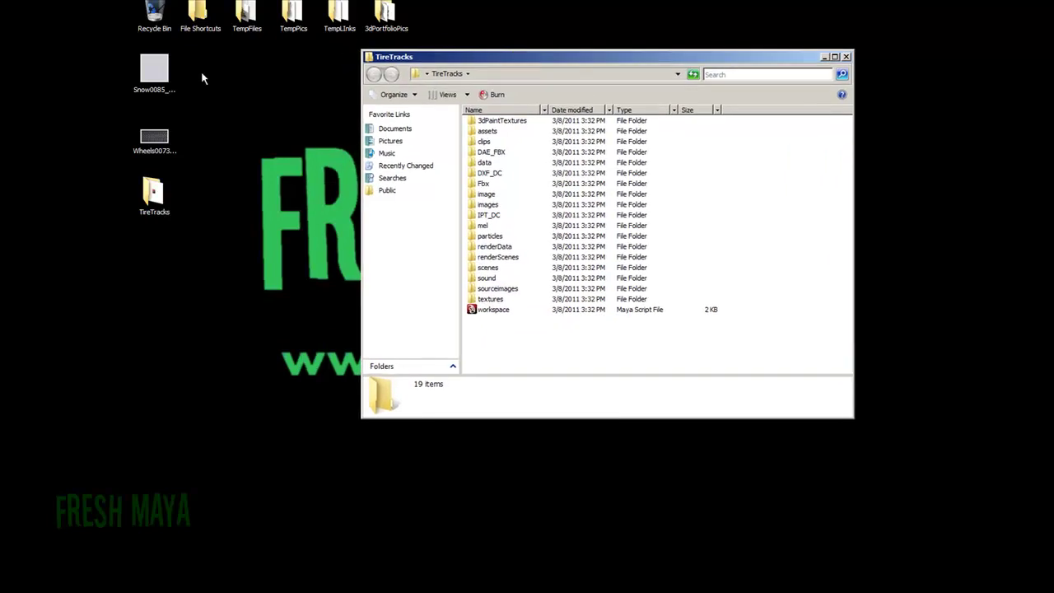
pyautogui.doubleClick(154, 72)
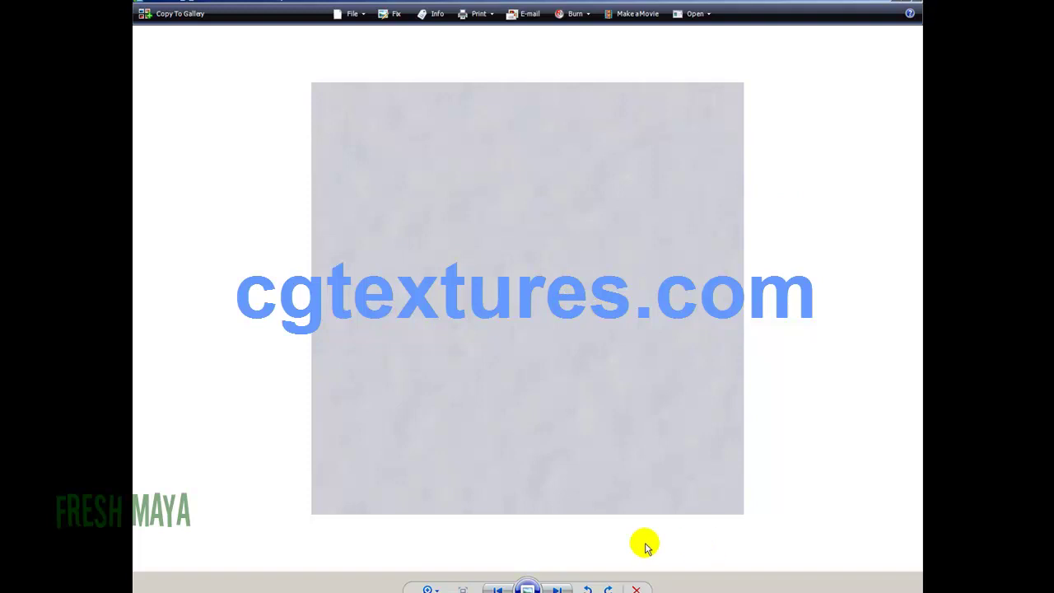
pyautogui.click(555, 588)
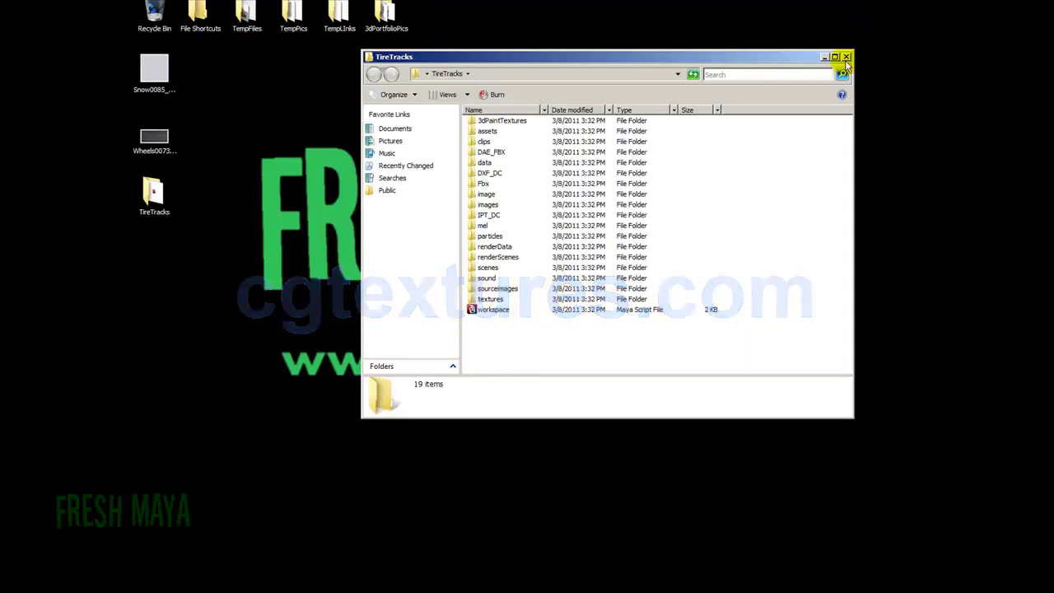
# Move the snow and wheels images from the desktop into the project's sourceimages folder, check that folder and close it
pyautogui.moveTo(224, 54); pyautogui.dragTo(536, 289)
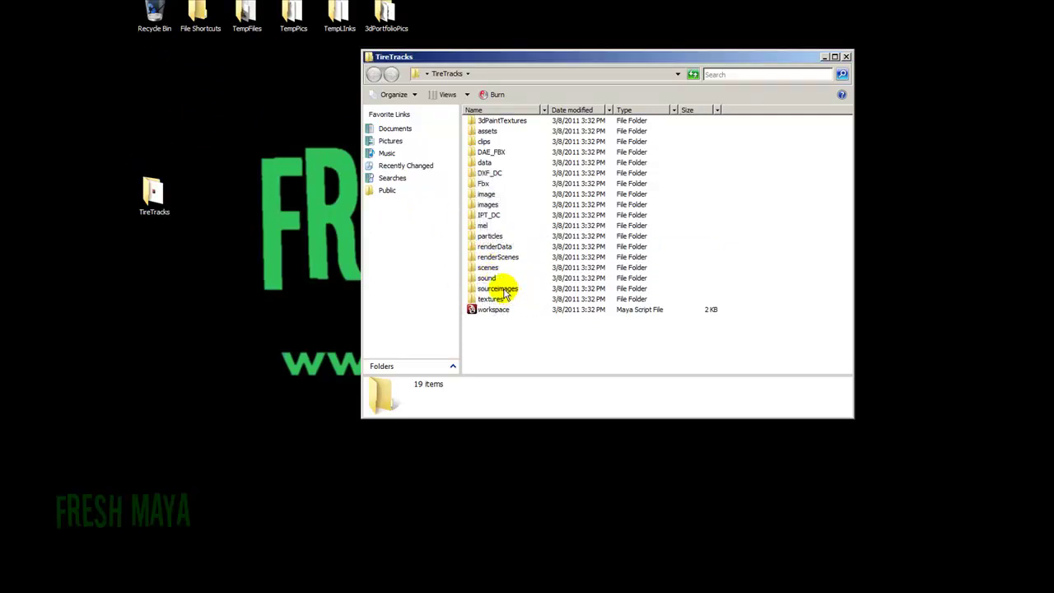
pyautogui.doubleClick(500, 288)
pyautogui.click(847, 57)
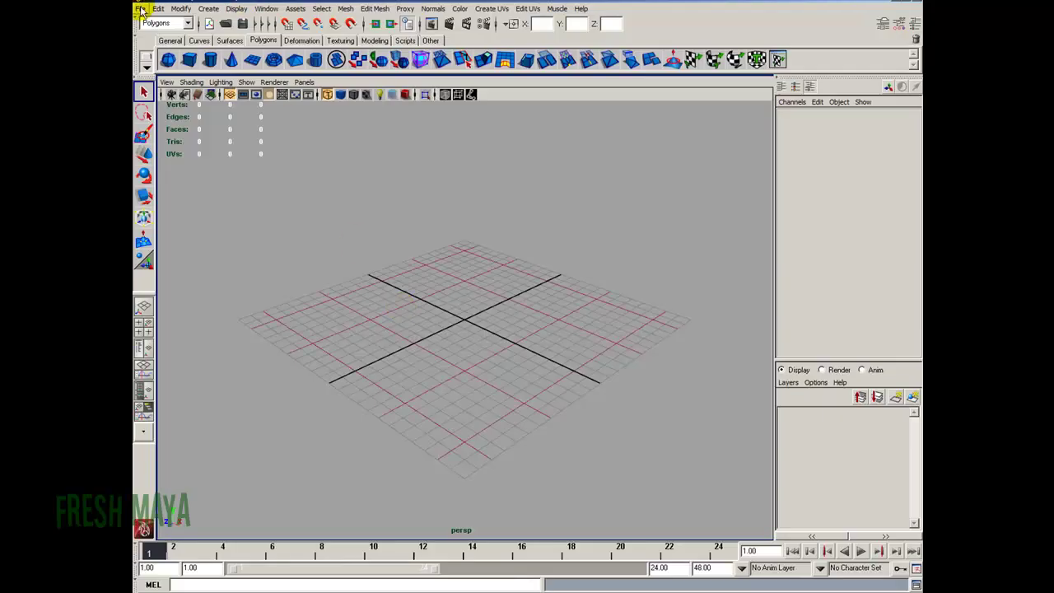
# Switch back to Maya and save the scene as TireTracks_1 in the project's scenes folder
pyautogui.click(244, 23)
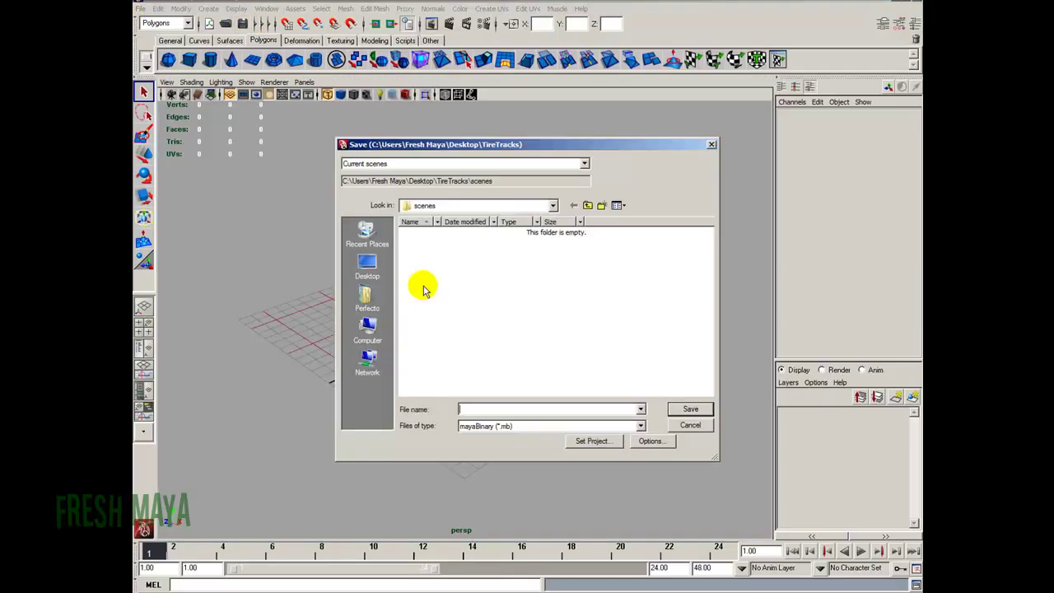
pyautogui.write('TireTracks_1')
pyautogui.press('Return')
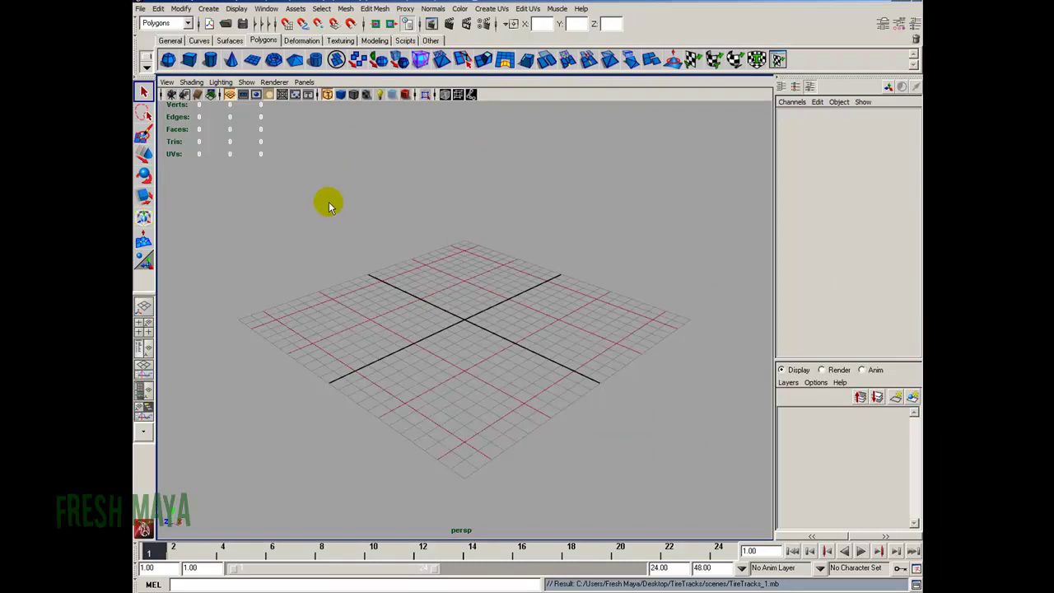
# Create a polygon plane with width and height 100 and 10 divisions in each direction
pyautogui.click(208, 11)
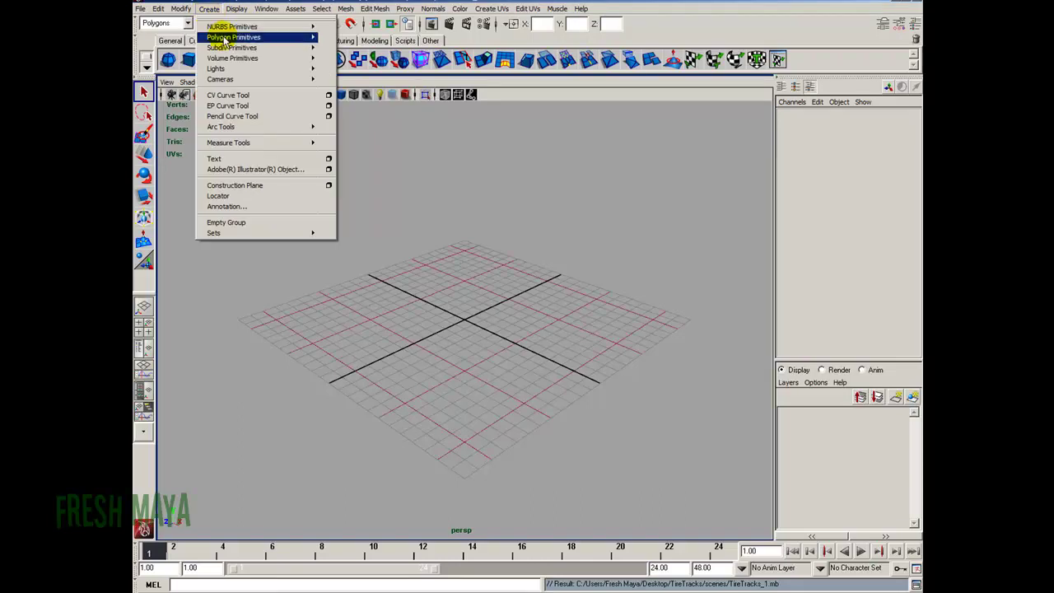
pyautogui.moveTo(227, 37)
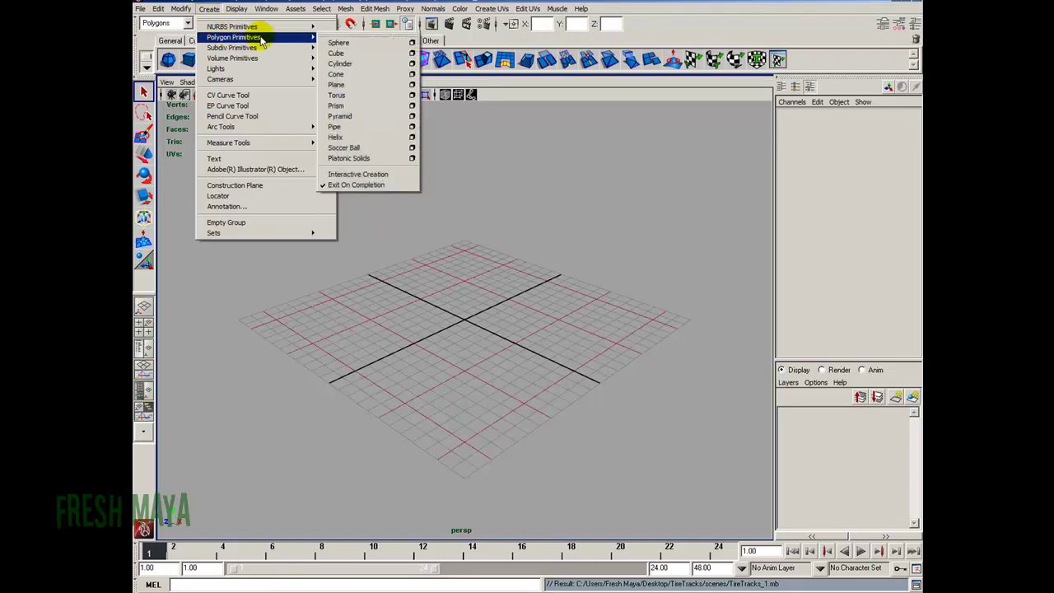
pyautogui.click(411, 86)
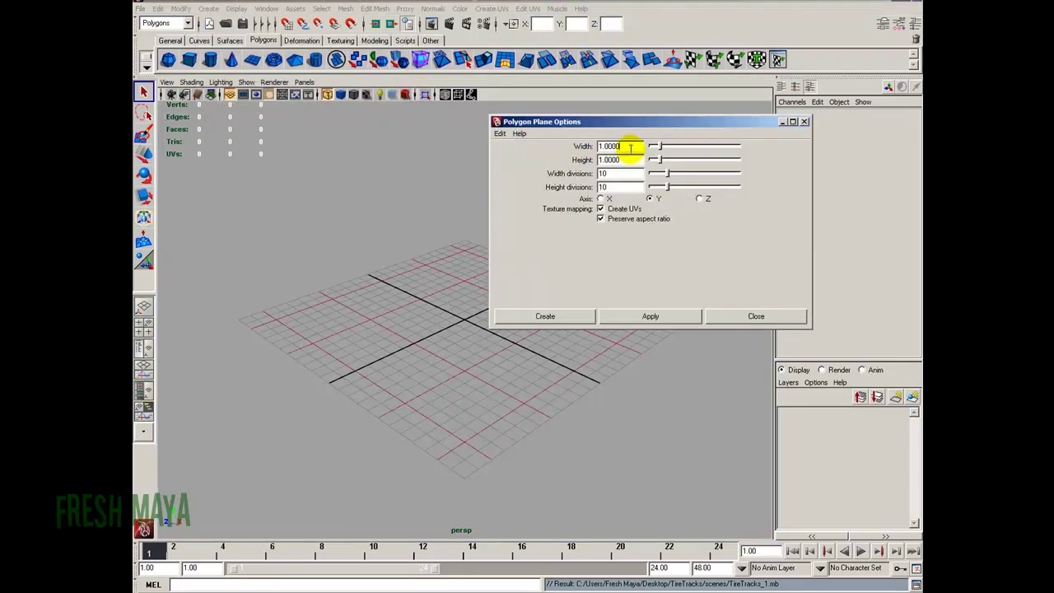
pyautogui.write('1')
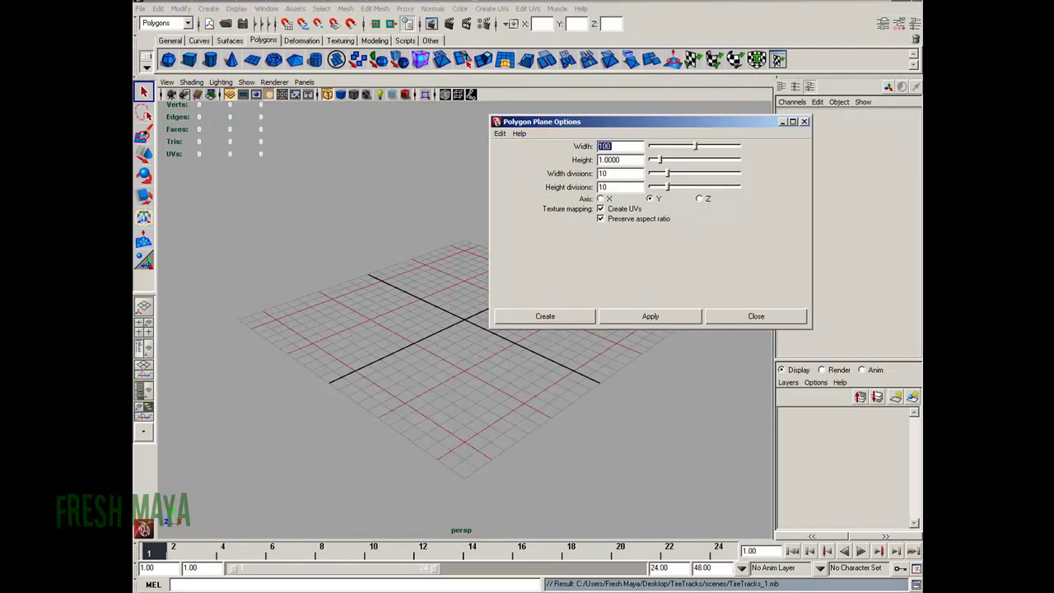
pyautogui.doubleClick(631, 159)
pyautogui.write('10')
pyautogui.click(580, 319)
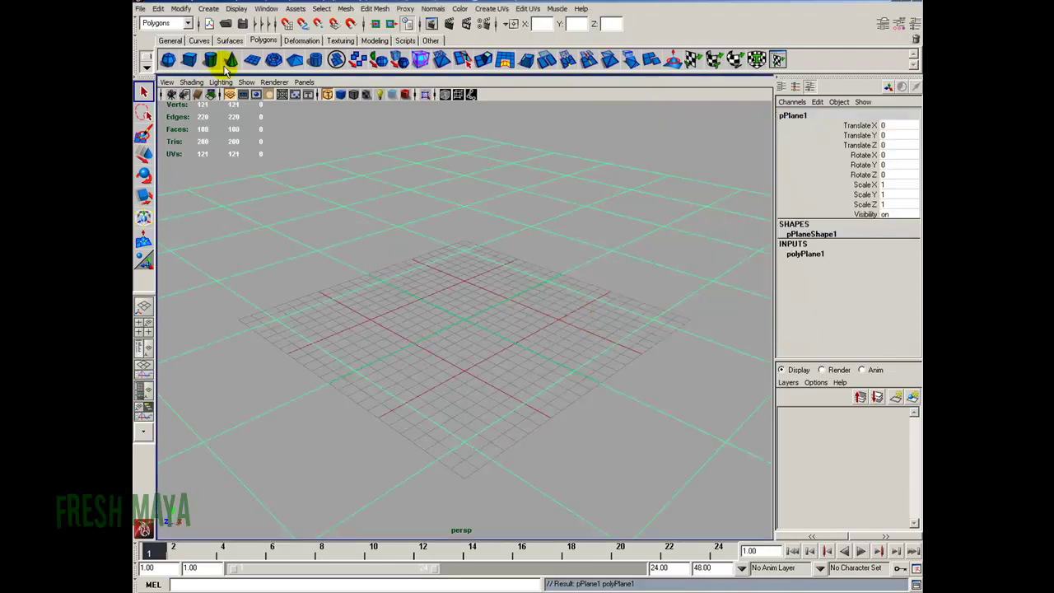
# Hide the viewport grid, turn on shaded display and deselect the plane
pyautogui.click(231, 95)
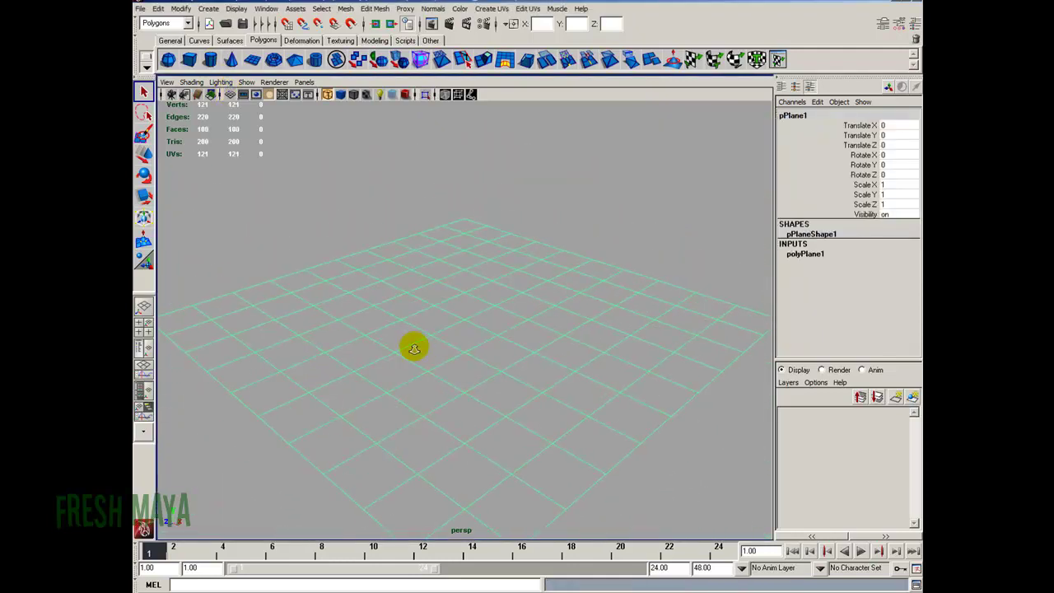
pyautogui.press('5')
pyautogui.click(560, 191)
pyautogui.scroll(-5, 387, 329)
pyautogui.scroll(2, 432, 344)
pyautogui.moveTo(386, 330)
pyautogui.keyDown('alt'); pyautogui.mouseDown()
pyautogui.moveTo(432, 344)
pyautogui.moveTo(468, 374)
pyautogui.moveTo(492, 334)
pyautogui.moveTo(441, 362)
pyautogui.moveTo(469, 351)
pyautogui.moveTo(454, 357)
pyautogui.moveTo(466, 372)
pyautogui.moveTo(471, 345)
pyautogui.mouseUp(); pyautogui.keyUp('alt')
# Put the plane into vertex selection mode
pyautogui.click(517, 325)
pyautogui.moveTo(517, 326); pyautogui.dragTo(493, 276, button='right')
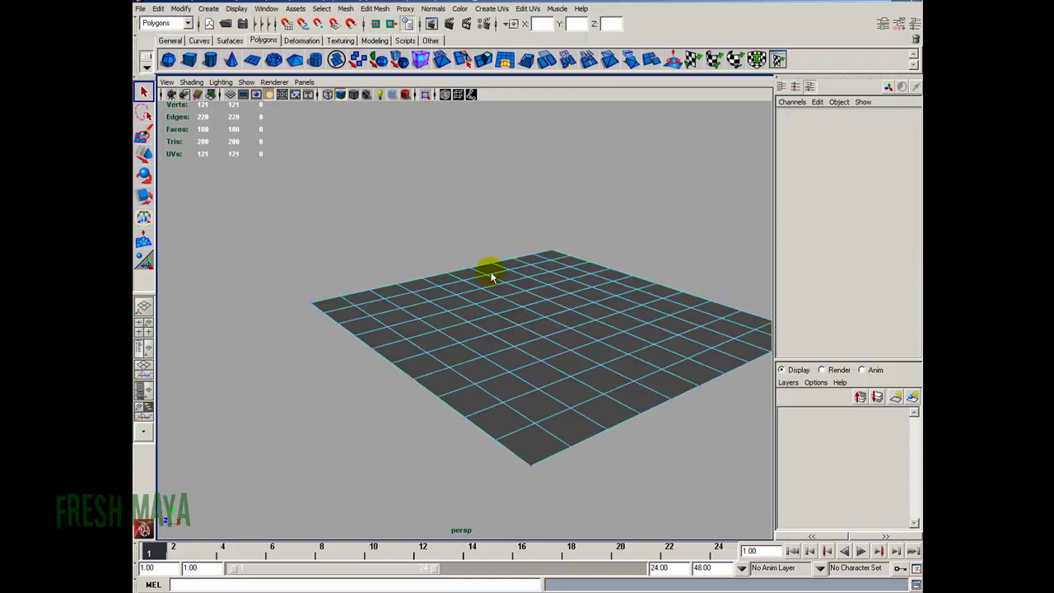
pyautogui.scroll(-1, 557, 304)
pyautogui.keyDown('alt'); pyautogui.moveTo(556, 304); pyautogui.dragTo(337, 214); pyautogui.keyUp('alt')
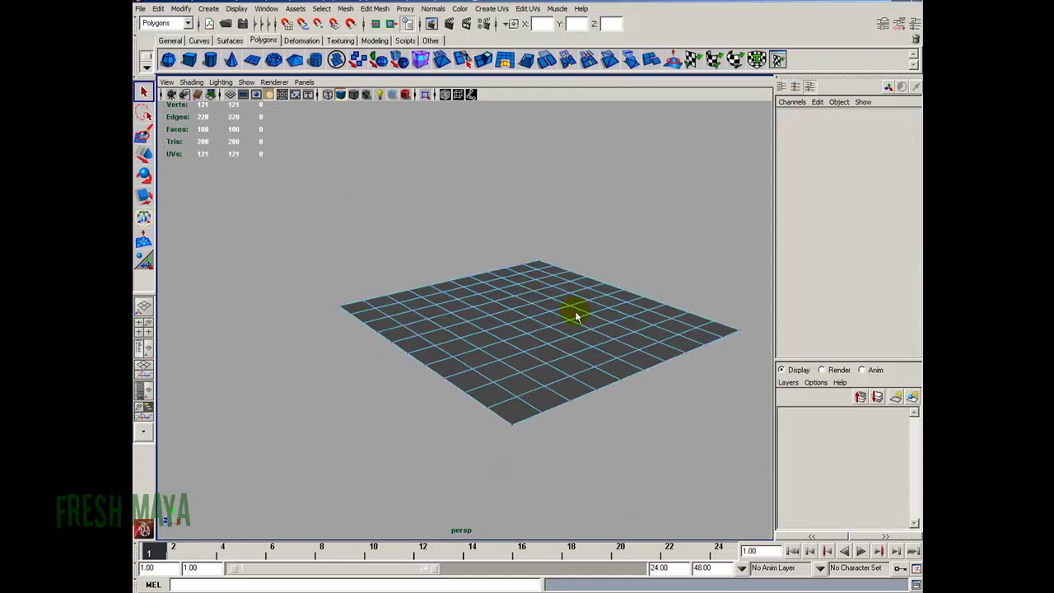
# Using the Polygons menu set's Select Using Constraints, constrain the vertex selection to All and Next with location Inside
pyautogui.click(188, 23)
pyautogui.click(163, 48)
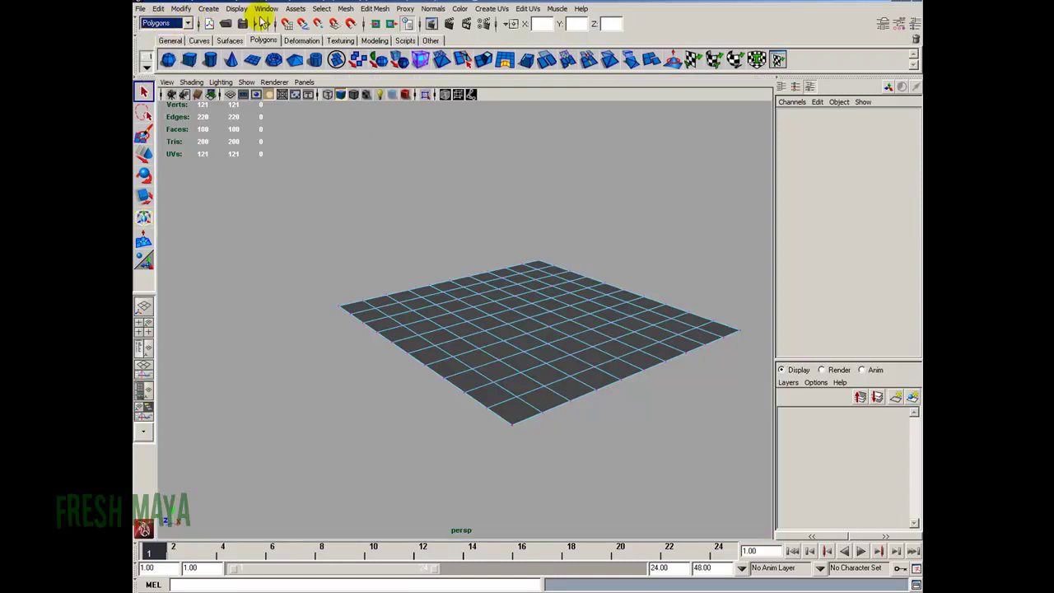
pyautogui.click(321, 10)
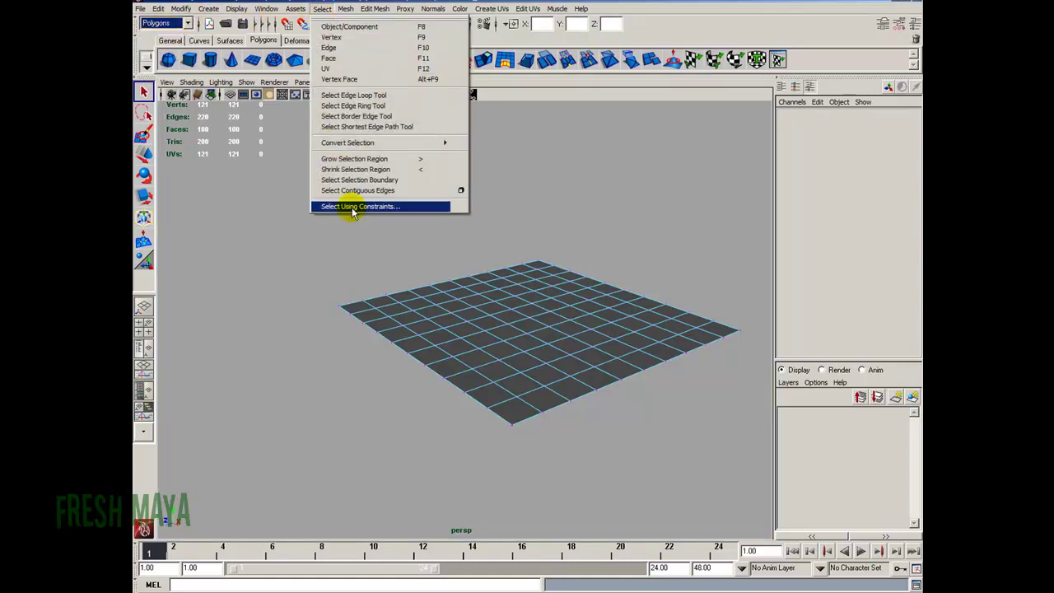
pyautogui.click(406, 211)
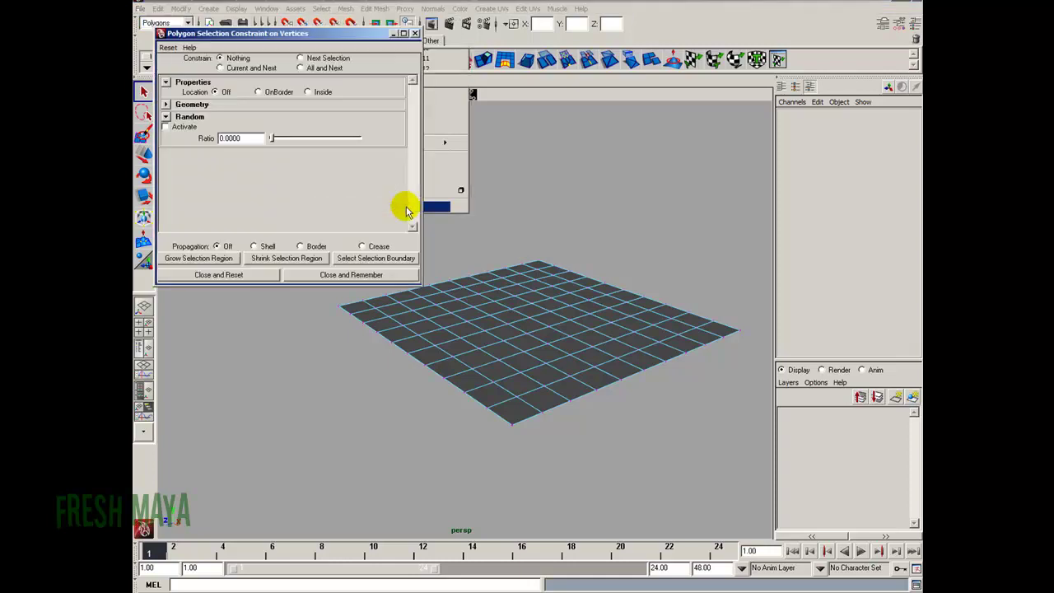
pyautogui.click(300, 67)
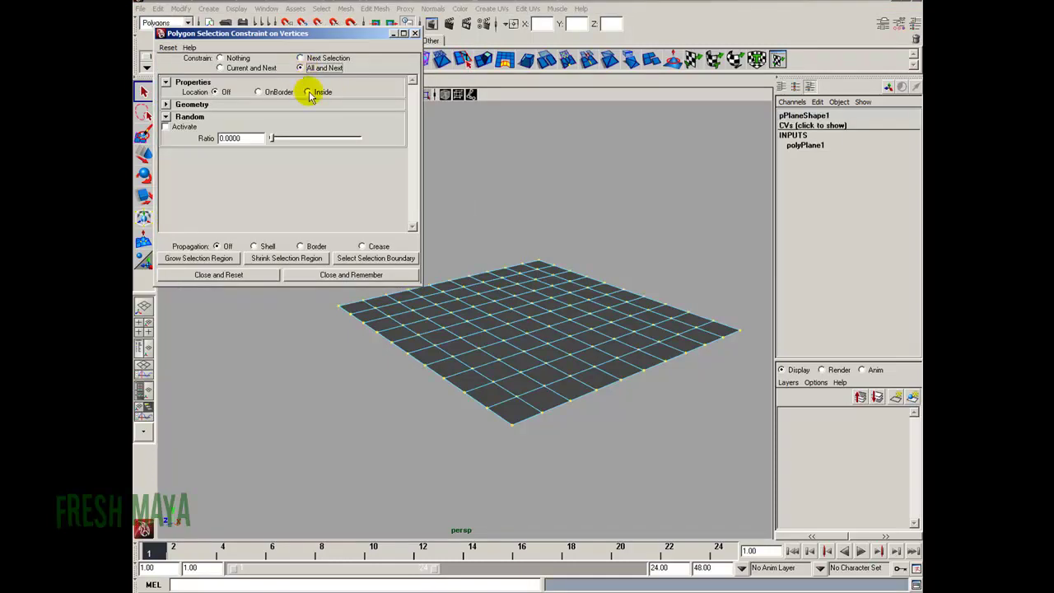
pyautogui.click(308, 93)
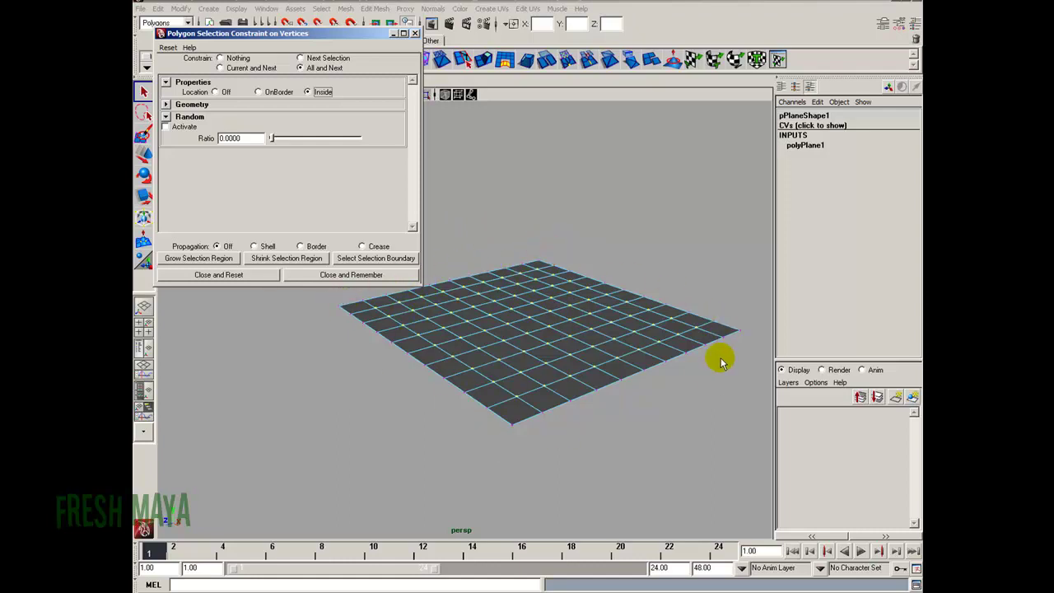
# Activate the random selection constraint and set its ratio to about 0.305 to select scattered inner vertices
pyautogui.click(168, 128)
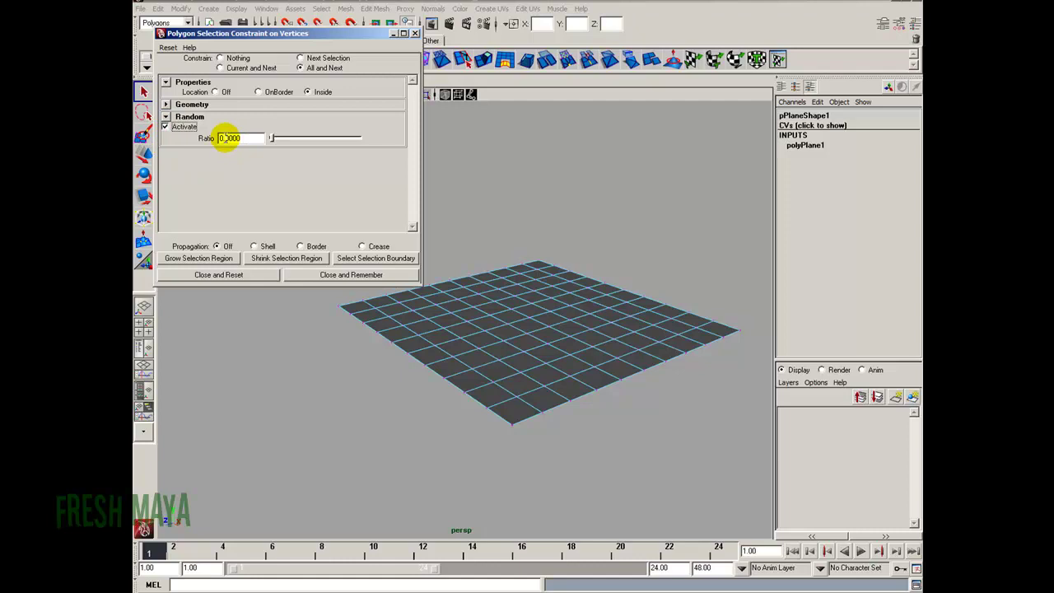
pyautogui.moveTo(271, 137); pyautogui.dragTo(277, 141)
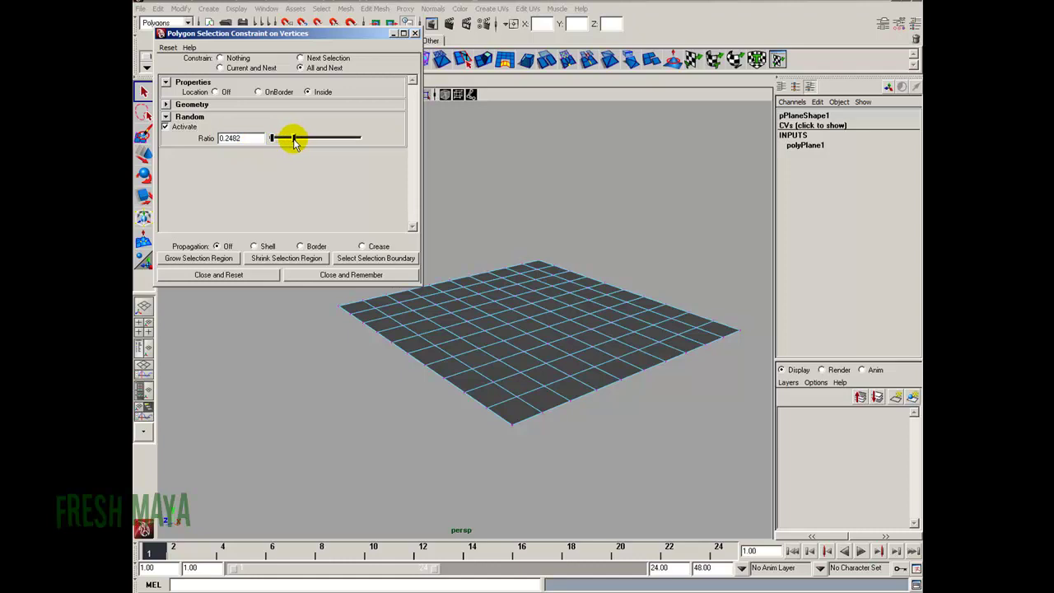
pyautogui.moveTo(299, 139); pyautogui.dragTo(298, 139)
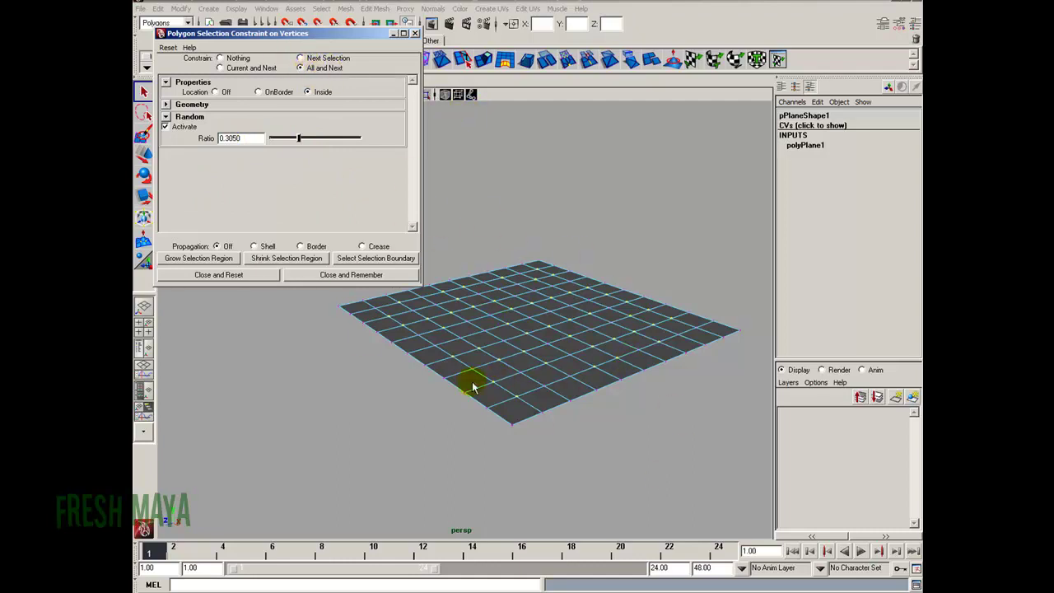
pyautogui.keyDown('alt'); pyautogui.moveTo(459, 382); pyautogui.dragTo(421, 358, button='right'); pyautogui.keyUp('alt')
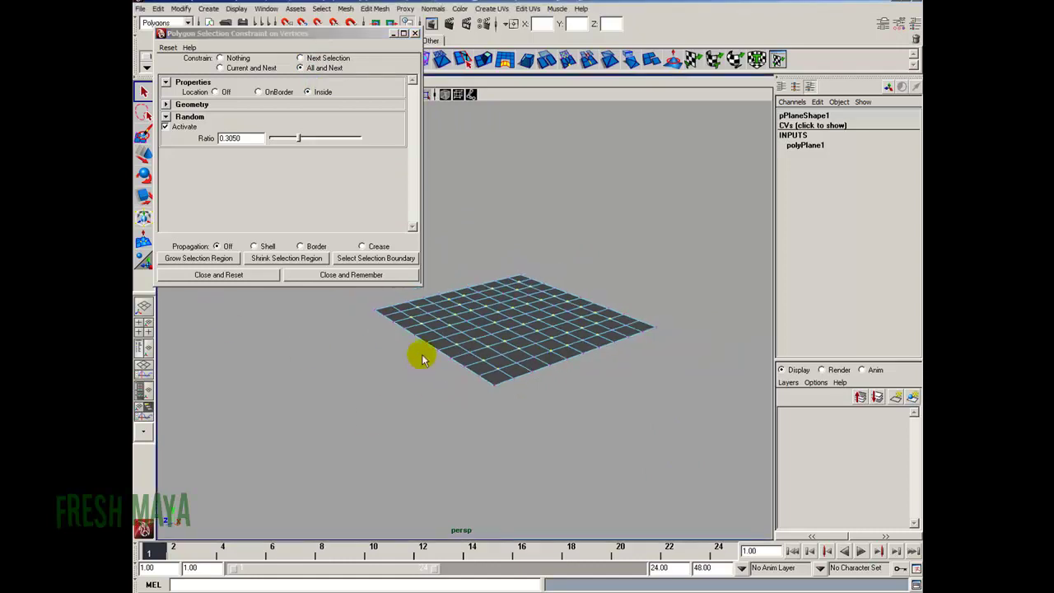
# Raise the randomly selected vertices with the Move tool to form uneven bumps across the plane
pyautogui.keyDown('alt'); pyautogui.moveTo(421, 357); pyautogui.dragTo(451, 409, button='middle'); pyautogui.keyUp('alt')
pyautogui.press('w')
pyautogui.keyDown('alt'); pyautogui.moveTo(499, 411); pyautogui.dragTo(564, 411); pyautogui.keyUp('alt')
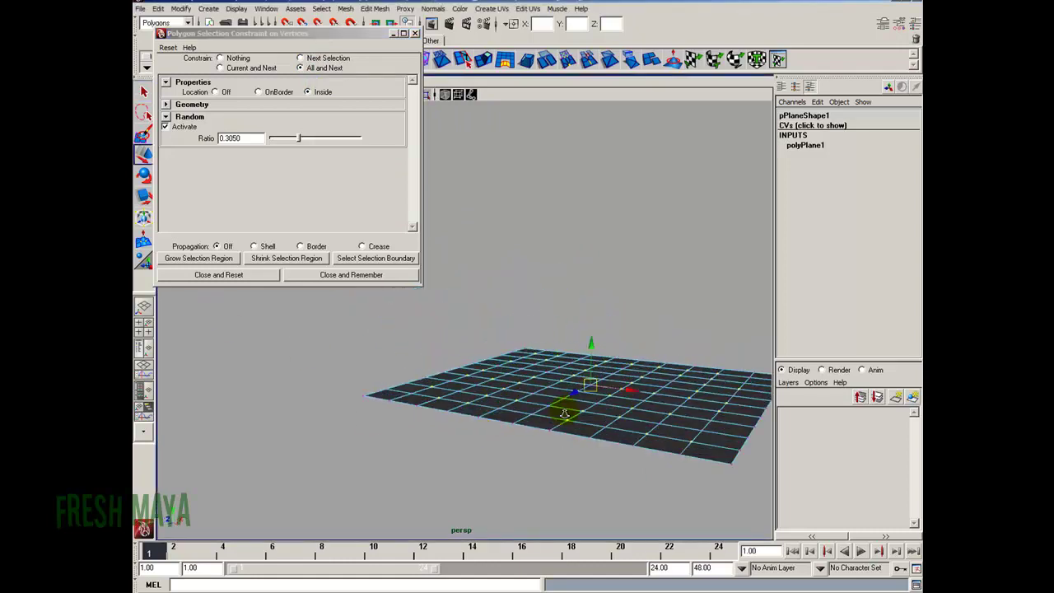
pyautogui.moveTo(541, 341); pyautogui.dragTo(559, 356)
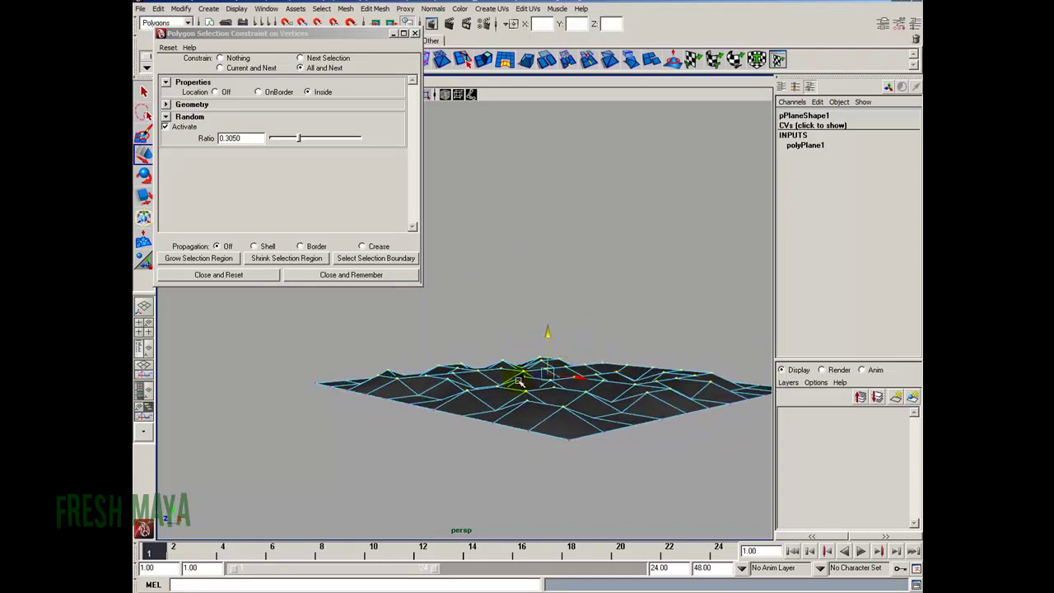
# Close and reset the polygon selection constraint and return the plane to object mode
pyautogui.moveTo(293, 33)
pyautogui.mouseDown()
pyautogui.moveTo(315, 33)
pyautogui.moveTo(306, 33)
pyautogui.mouseUp()
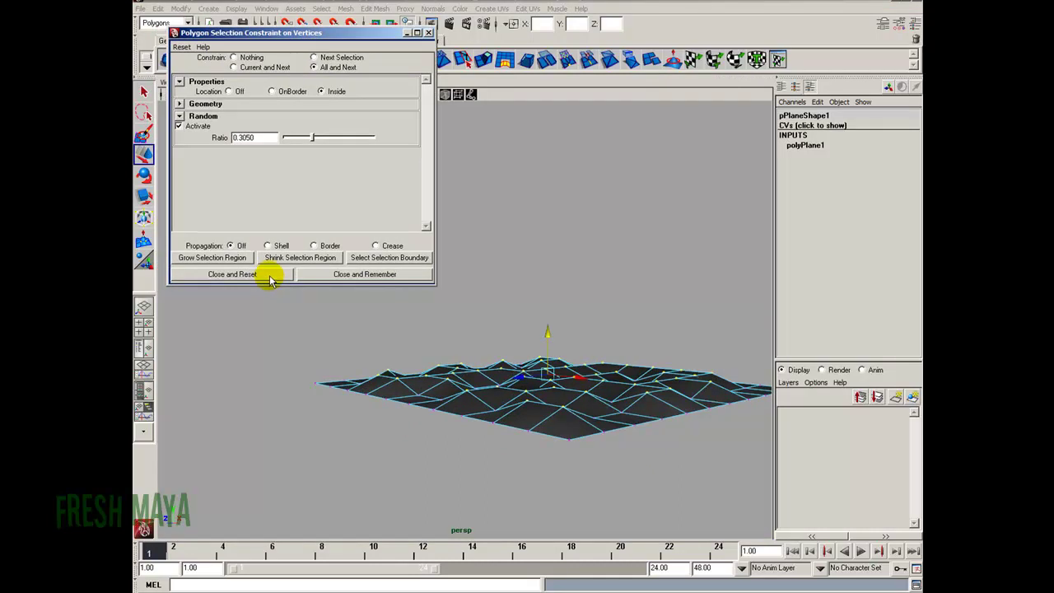
pyautogui.click(266, 273)
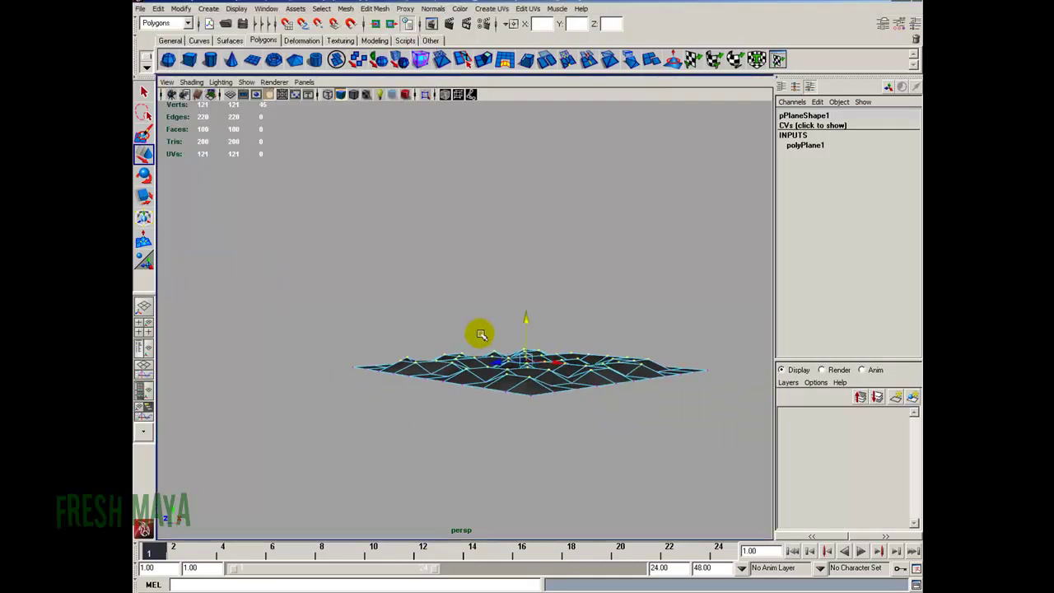
pyautogui.press('F5')
pyautogui.press('F8')
pyautogui.keyDown('alt'); pyautogui.moveTo(423, 327); pyautogui.dragTo(385, 333); pyautogui.keyUp('alt')
pyautogui.scroll(1, 386, 333)
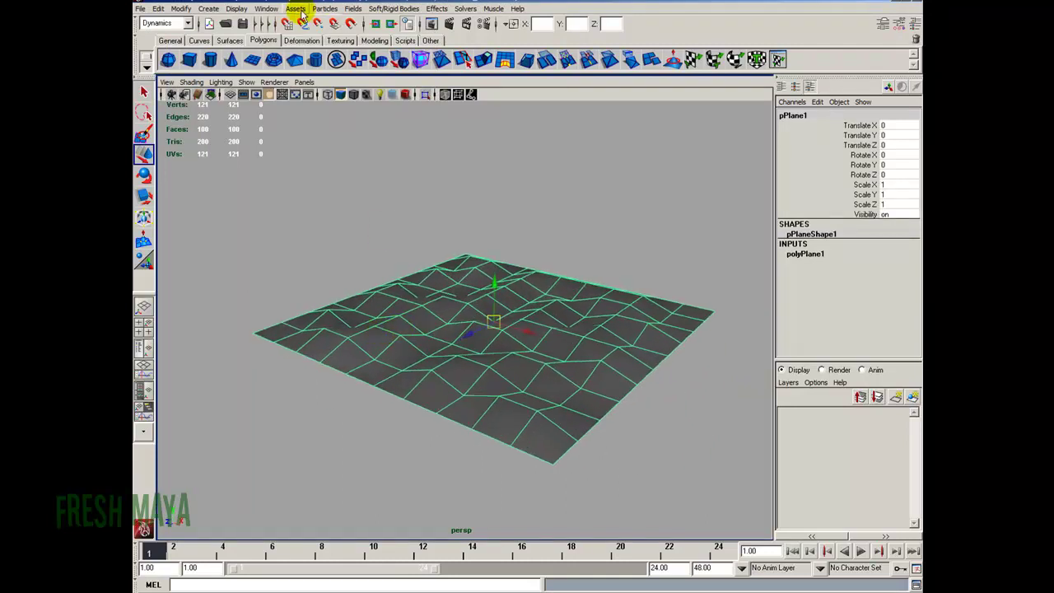
# Smooth the plane using the Polygons menu set's Smooth with its options reset to defaults, and deselect the plane
pyautogui.click(187, 24)
pyautogui.click(155, 47)
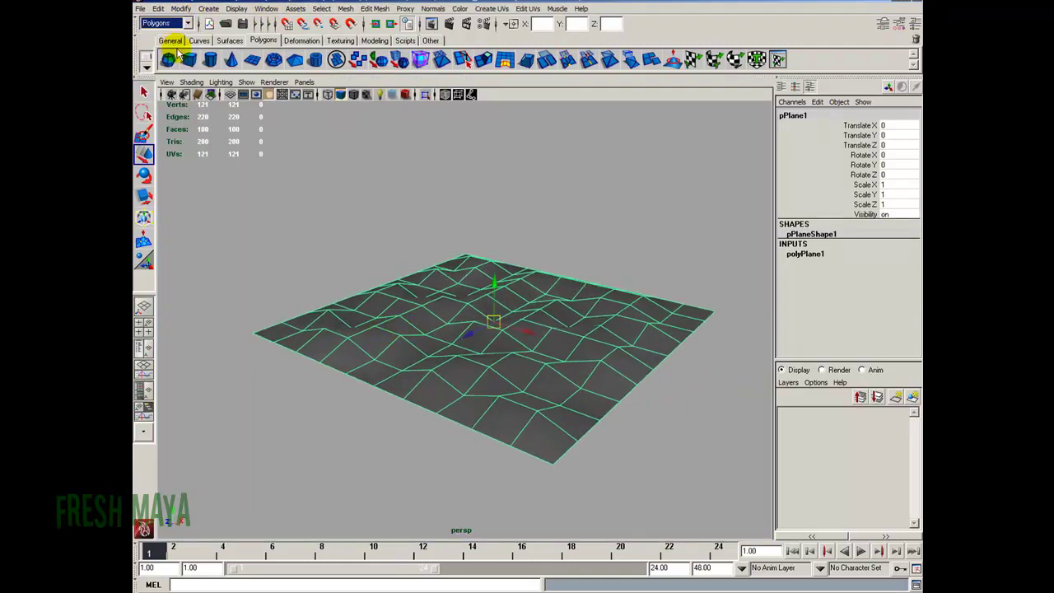
pyautogui.click(345, 9)
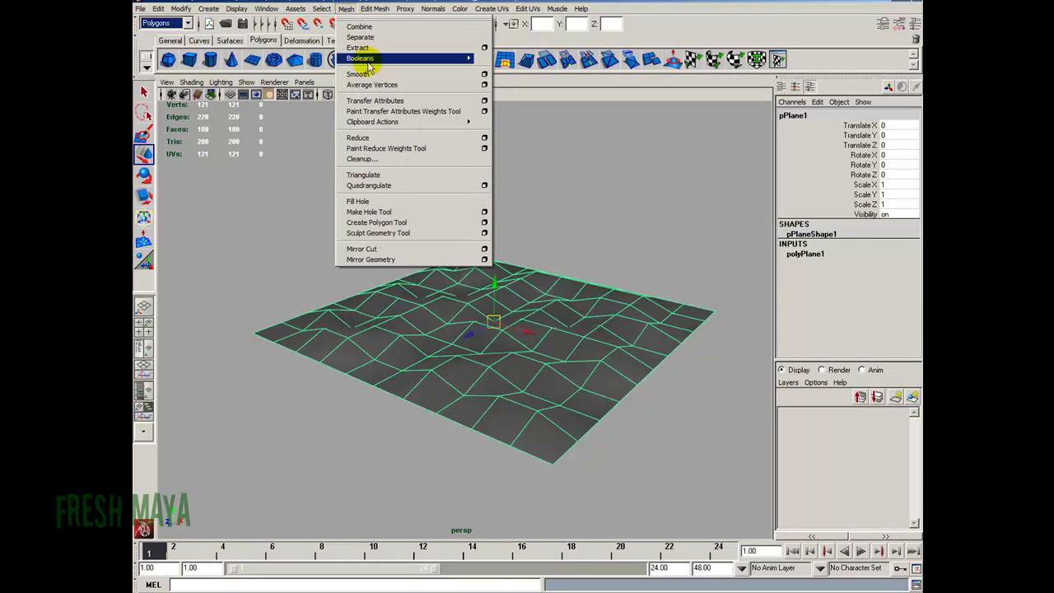
pyautogui.click(483, 74)
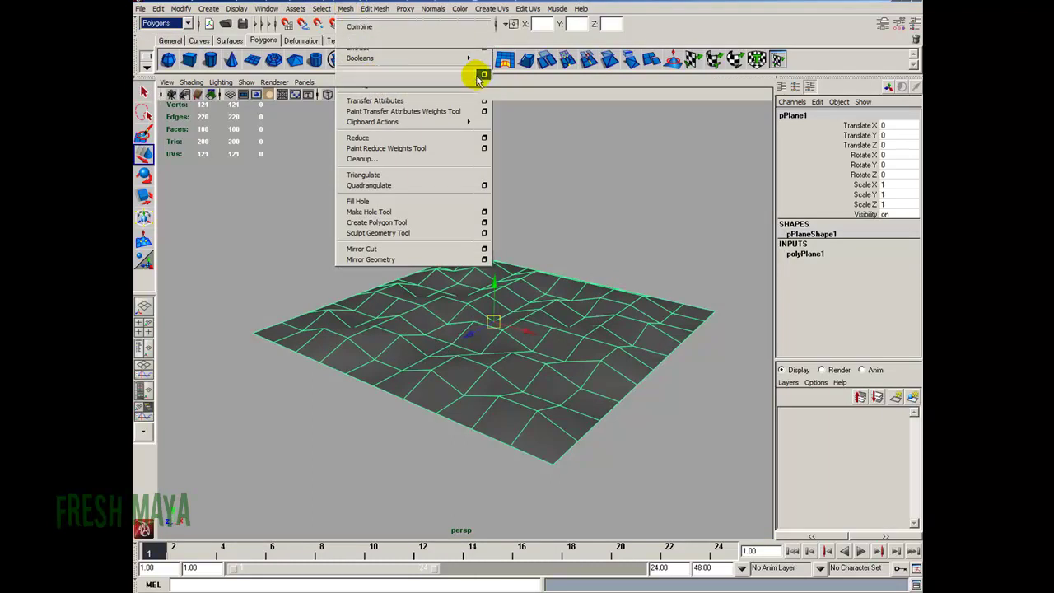
pyautogui.click(500, 134)
pyautogui.click(510, 160)
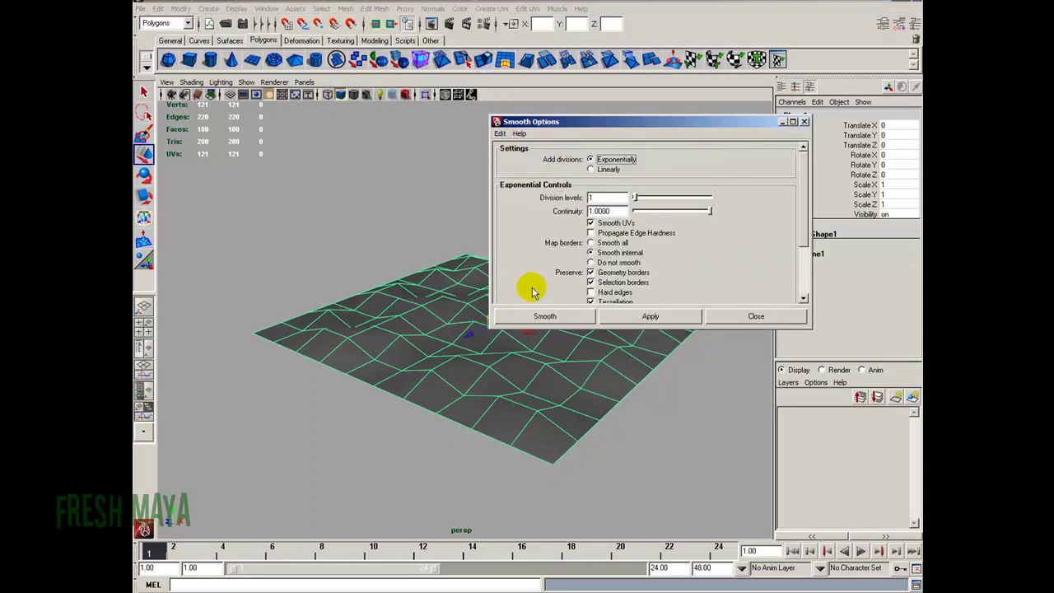
pyautogui.click(558, 316)
pyautogui.keyDown('alt'); pyautogui.moveTo(467, 327); pyautogui.dragTo(505, 334); pyautogui.keyUp('alt')
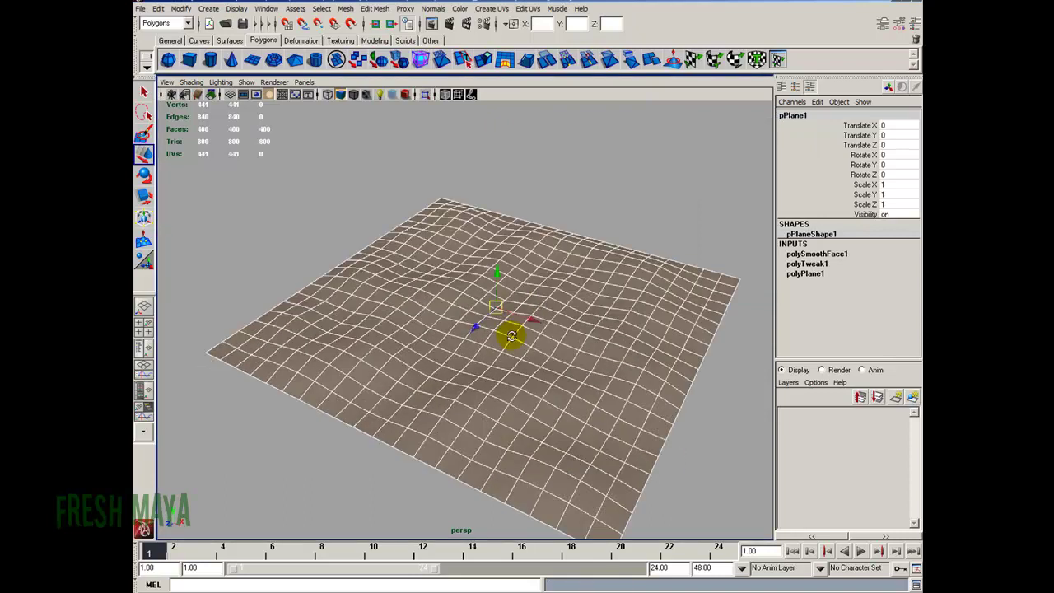
pyautogui.click(541, 206)
pyautogui.keyDown('alt'); pyautogui.moveTo(541, 206); pyautogui.dragTo(509, 297); pyautogui.keyUp('alt')
pyautogui.keyDown('alt'); pyautogui.moveTo(542, 308); pyautogui.dragTo(482, 343); pyautogui.keyUp('alt')
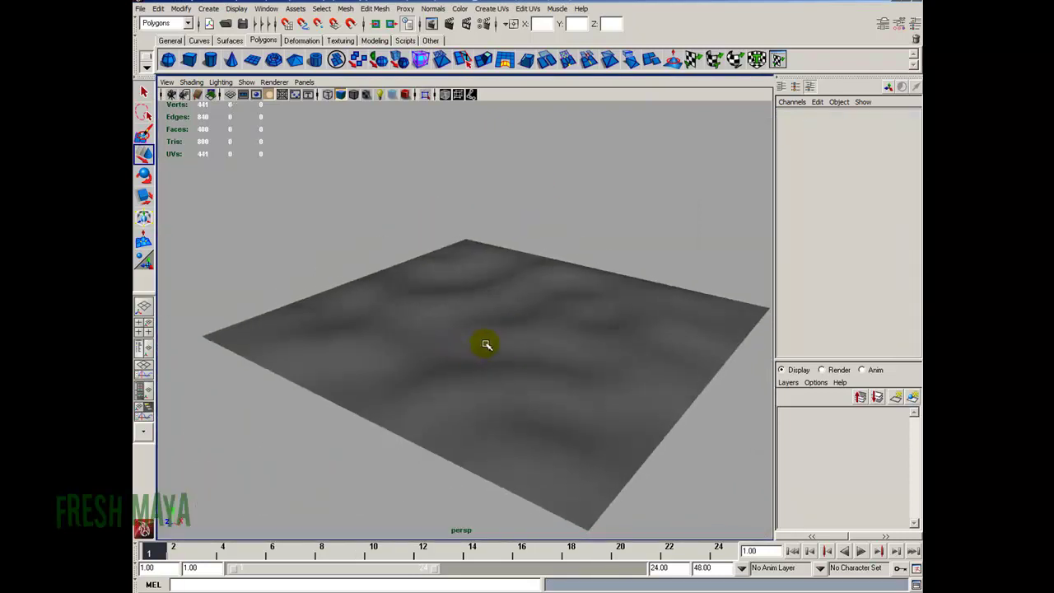
# Set the Divisions of the plane's polySmoothFace1 input to 3
pyautogui.click(481, 339)
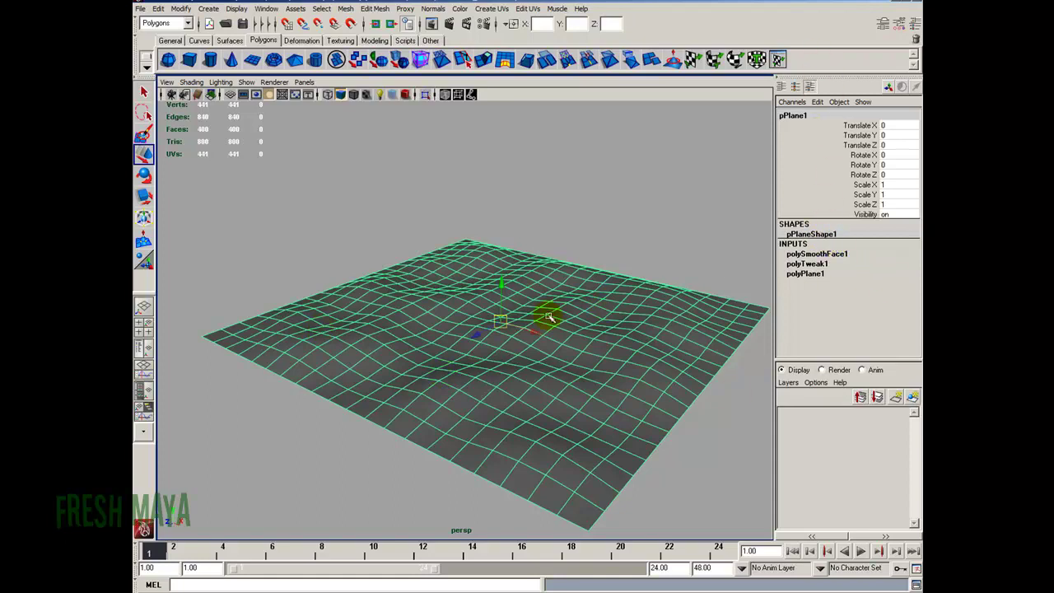
pyautogui.click(817, 255)
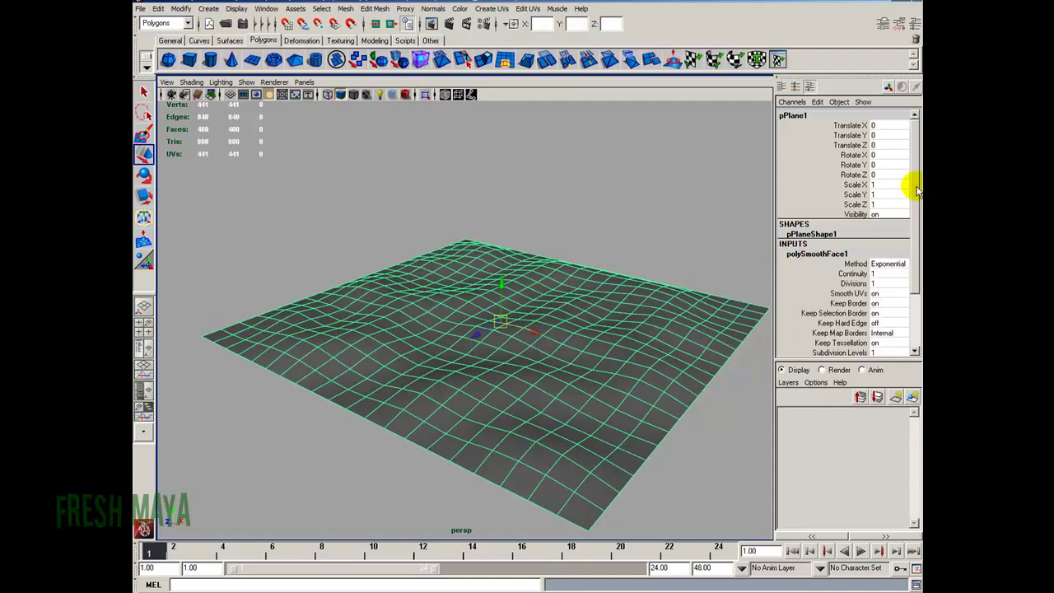
pyautogui.moveTo(910, 189); pyautogui.dragTo(912, 251)
pyautogui.click(853, 213)
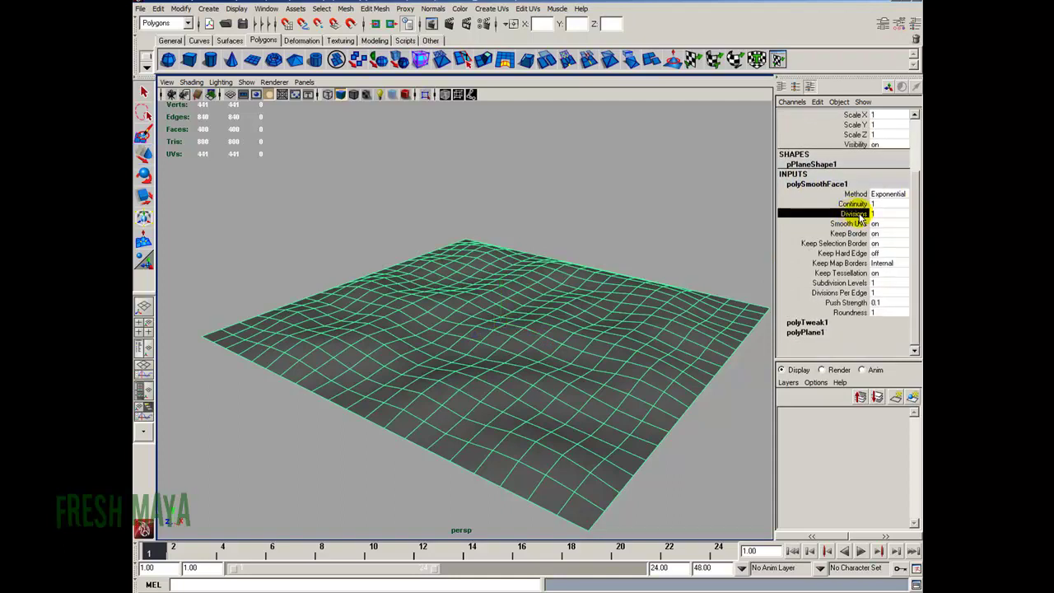
pyautogui.click(874, 212)
pyautogui.write('2')
pyautogui.press('Return')
pyautogui.keyDown('alt'); pyautogui.moveTo(675, 313); pyautogui.dragTo(558, 348); pyautogui.keyUp('alt')
pyautogui.keyDown('alt'); pyautogui.moveTo(400, 275); pyautogui.dragTo(392, 375); pyautogui.keyUp('alt')
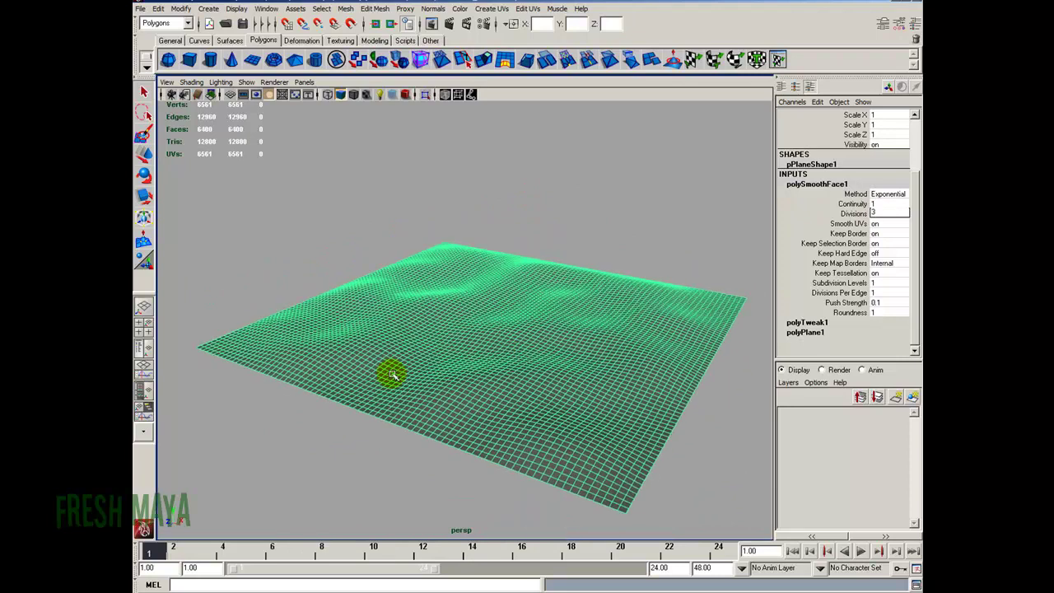
# Hide the channel box and switch to the Persp/Outliner layout
pyautogui.press('w')
pyautogui.click(912, 24)
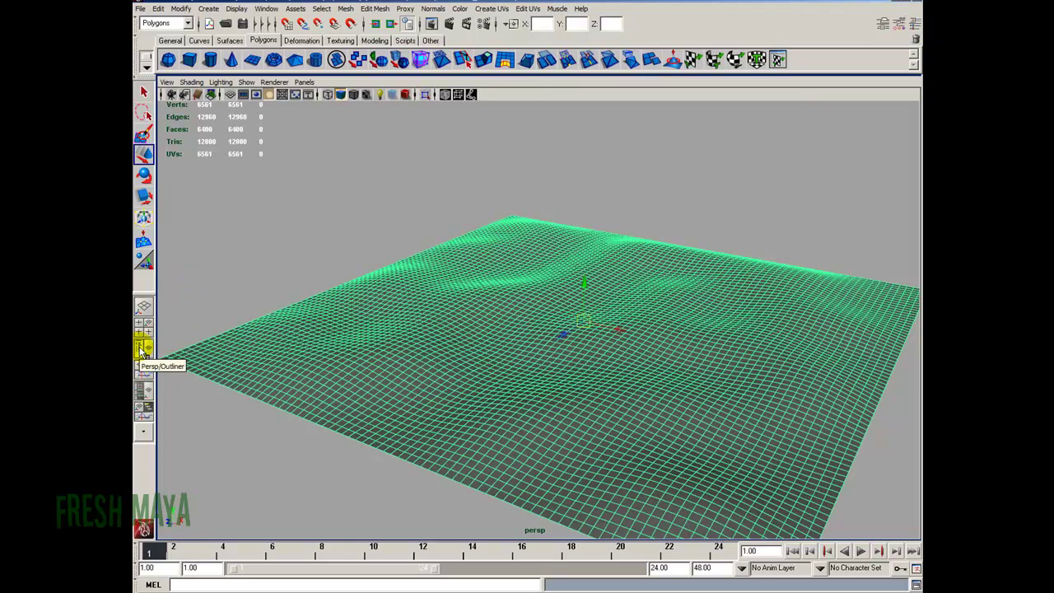
pyautogui.click(141, 349)
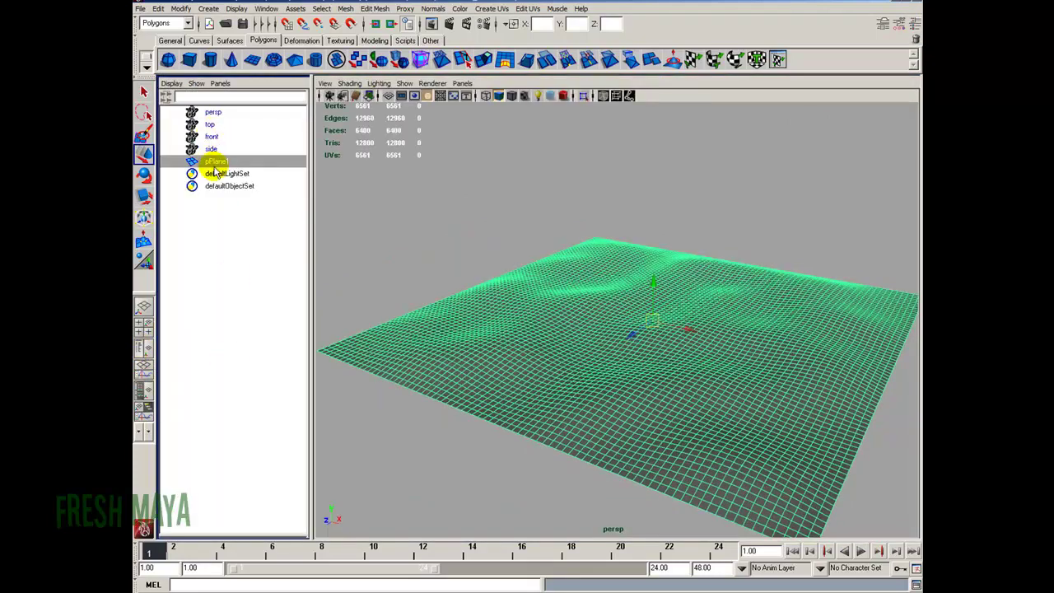
# Rename the plane pPlane1 as Ground in the Outliner
pyautogui.click(217, 149)
pyautogui.click(217, 162)
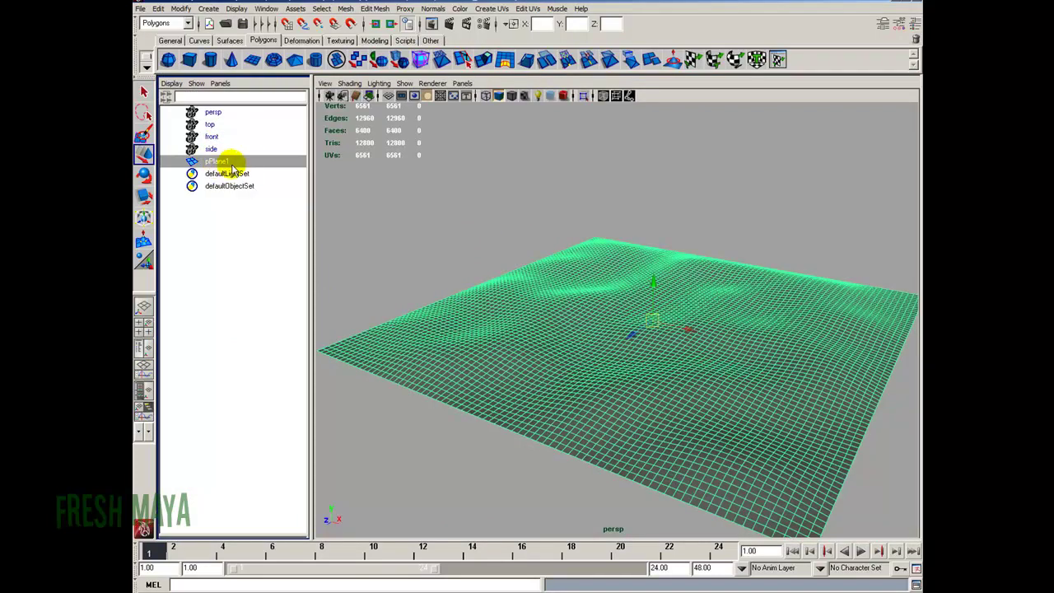
pyautogui.doubleClick(219, 161)
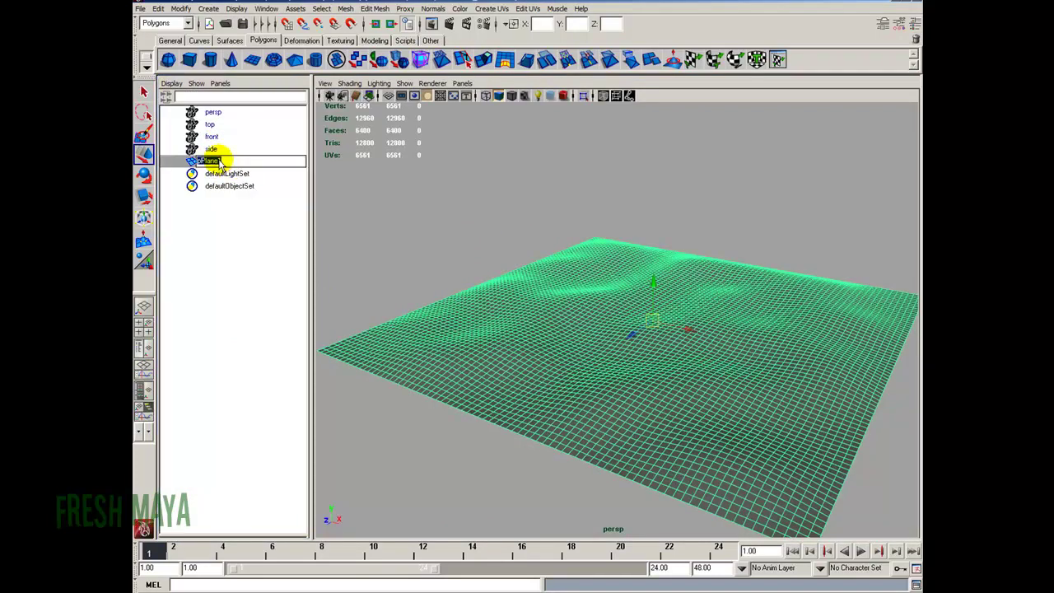
pyautogui.write('Ground')
pyautogui.press('Return')
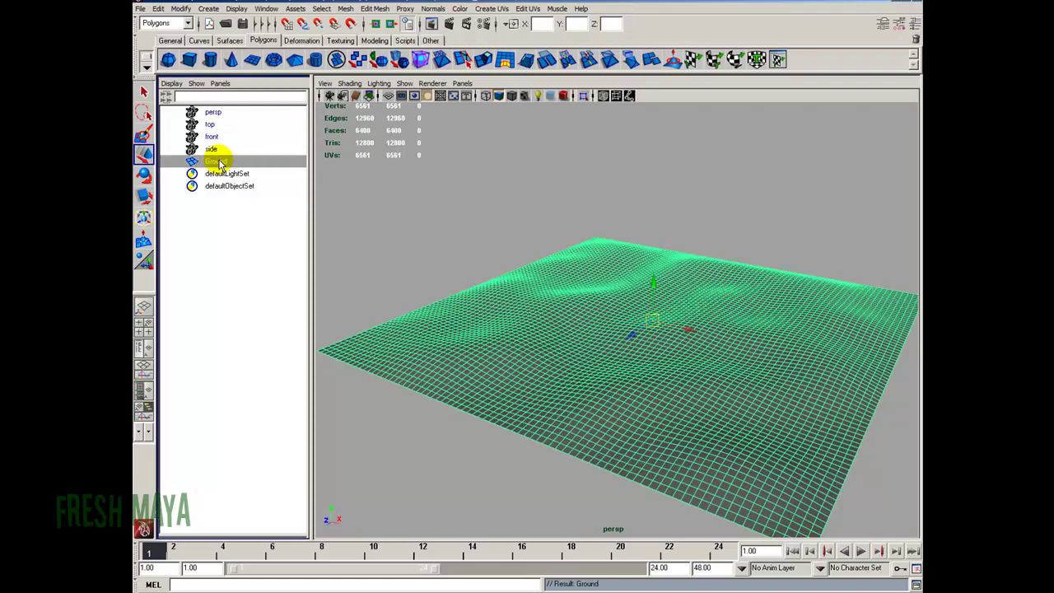
# Save the scene and deselect the ground
pyautogui.keyDown('alt'); pyautogui.moveTo(539, 277); pyautogui.dragTo(453, 261, button='right'); pyautogui.keyUp('alt')
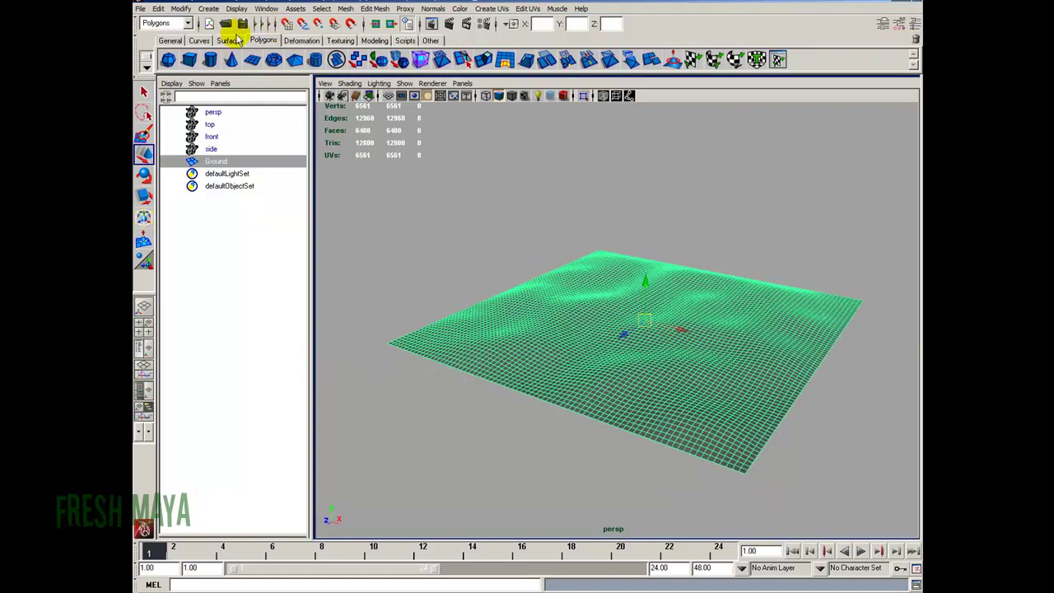
pyautogui.click(245, 25)
pyautogui.keyDown('alt'); pyautogui.moveTo(499, 270); pyautogui.dragTo(477, 261); pyautogui.keyUp('alt')
pyautogui.click(489, 203)
pyautogui.keyDown('alt'); pyautogui.moveTo(489, 206); pyautogui.dragTo(494, 337); pyautogui.keyUp('alt')
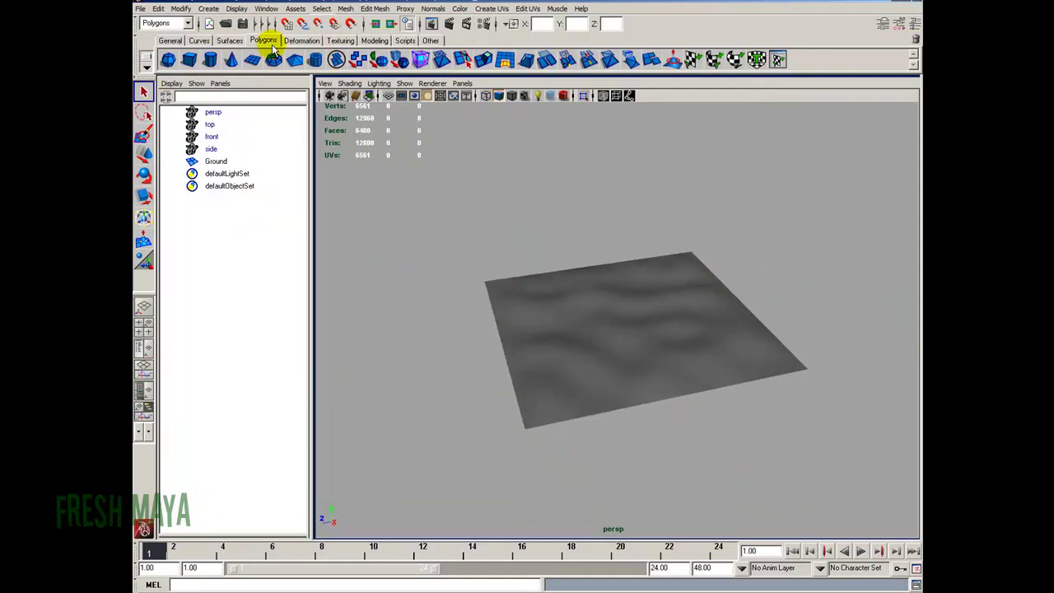
# Create a polygon pipe for the tire and move it along Z to just outside the ground's edge
pyautogui.click(317, 59)
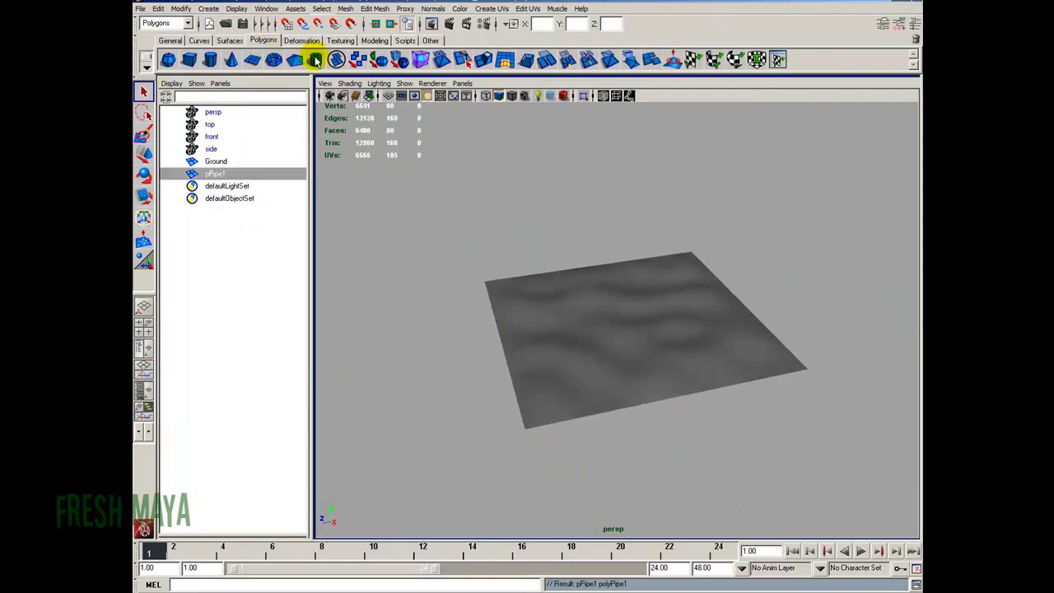
pyautogui.press('w')
pyautogui.moveTo(601, 329); pyautogui.dragTo(438, 371)
pyautogui.keyDown('alt'); pyautogui.moveTo(439, 370); pyautogui.dragTo(518, 376, button='right'); pyautogui.keyUp('alt')
pyautogui.keyDown('alt'); pyautogui.moveTo(518, 376); pyautogui.dragTo(568, 371); pyautogui.keyUp('alt')
pyautogui.keyDown('alt'); pyautogui.moveTo(419, 359); pyautogui.dragTo(539, 372); pyautogui.keyUp('alt')
pyautogui.keyDown('alt'); pyautogui.moveTo(539, 372); pyautogui.dragTo(635, 388, button='right'); pyautogui.keyUp('alt')
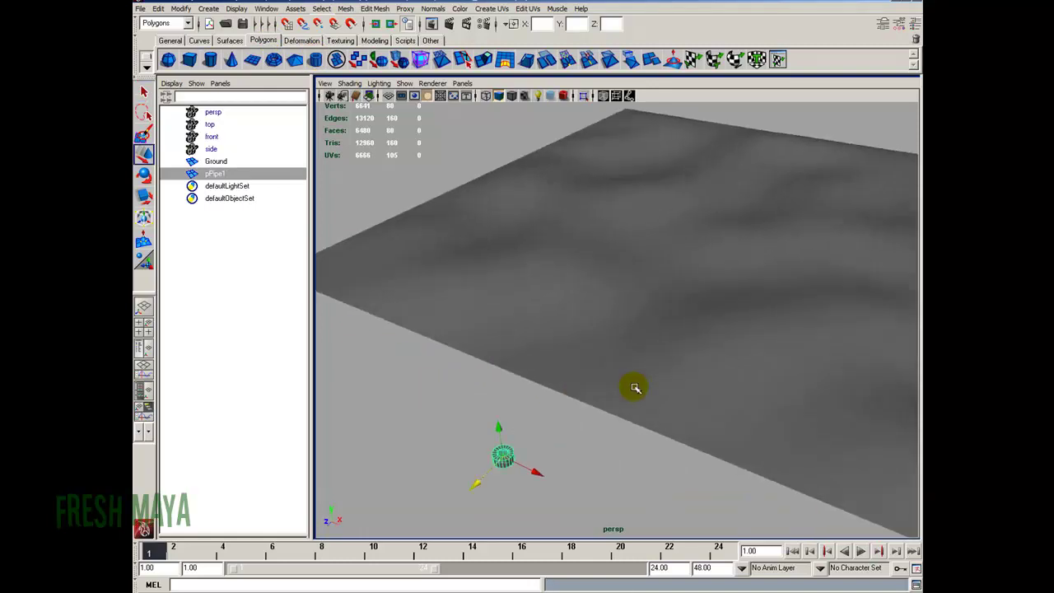
# Turn on wireframe on shaded and frame the pipe beside the ground's edge
pyautogui.keyDown('alt'); pyautogui.moveTo(635, 388); pyautogui.dragTo(586, 369, button='middle'); pyautogui.keyUp('alt')
pyautogui.click(514, 97)
pyautogui.keyDown('alt'); pyautogui.moveTo(489, 397); pyautogui.dragTo(508, 405, button='right'); pyautogui.keyUp('alt')
pyautogui.keyDown('alt'); pyautogui.moveTo(509, 406); pyautogui.dragTo(517, 353, button='middle'); pyautogui.keyUp('alt')
pyautogui.moveTo(420, 424); pyautogui.dragTo(483, 365)
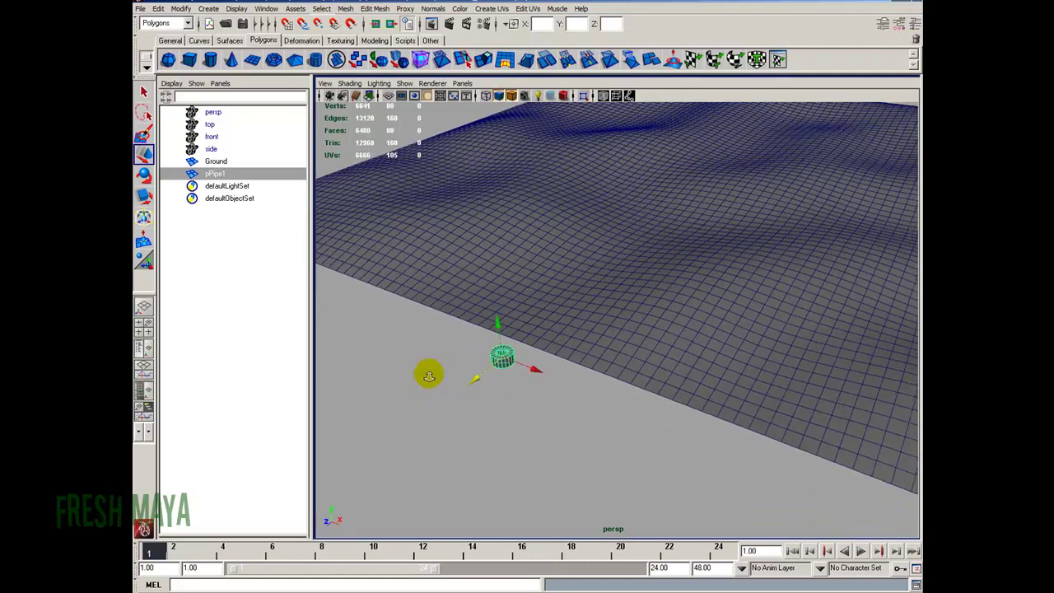
pyautogui.keyDown('alt'); pyautogui.moveTo(428, 371); pyautogui.dragTo(496, 362, button='right'); pyautogui.keyUp('alt')
pyautogui.keyDown('alt'); pyautogui.moveTo(497, 362); pyautogui.dragTo(517, 395, button='middle'); pyautogui.keyUp('alt')
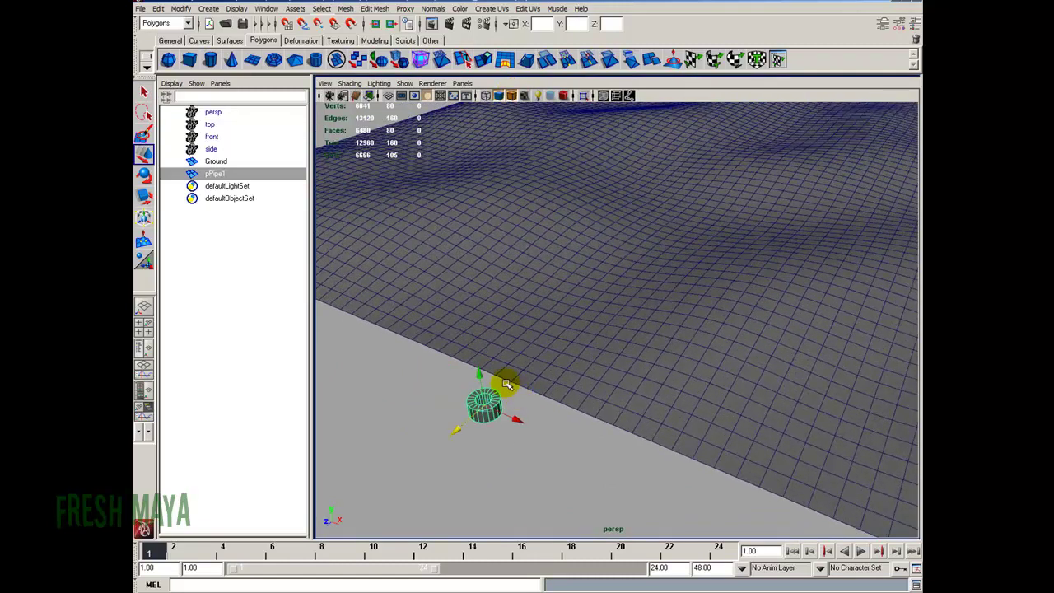
pyautogui.keyDown('alt'); pyautogui.moveTo(642, 337); pyautogui.dragTo(536, 419); pyautogui.keyUp('alt')
# Show the channel box, set the pipe's Rotate Z to -90 to stand it upright, and deselect it
pyautogui.press('e')
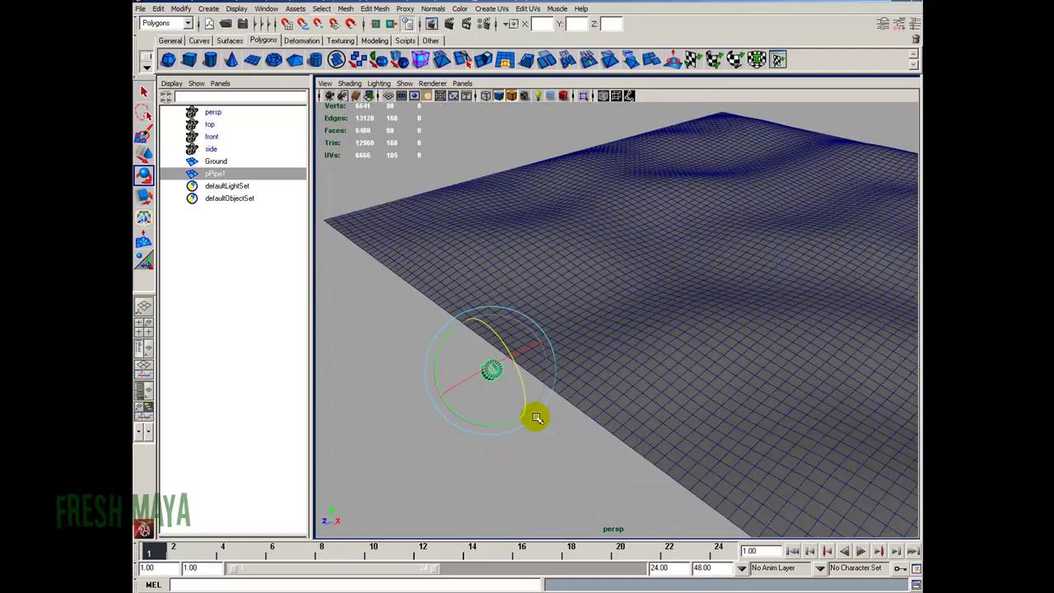
pyautogui.click(915, 24)
pyautogui.click(894, 173)
pyautogui.write('-90')
pyautogui.press('Return')
pyautogui.keyDown('alt'); pyautogui.moveTo(557, 314); pyautogui.dragTo(509, 364); pyautogui.keyUp('alt')
pyautogui.press('w')
pyautogui.moveTo(461, 438)
pyautogui.keyDown('alt'); pyautogui.mouseDown()
pyautogui.moveTo(494, 425)
pyautogui.moveTo(502, 442)
pyautogui.moveTo(521, 404)
pyautogui.moveTo(508, 407)
pyautogui.moveTo(588, 379)
pyautogui.moveTo(572, 379)
pyautogui.moveTo(572, 299)
pyautogui.mouseUp(); pyautogui.keyUp('alt')
pyautogui.click(571, 299)
pyautogui.click(547, 456)
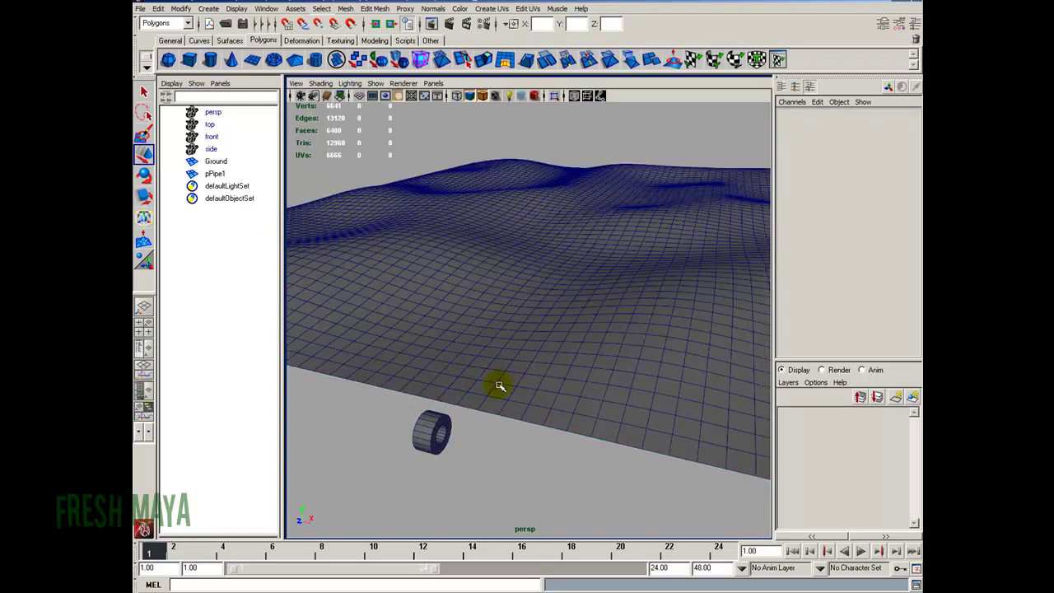
pyautogui.scroll(3, 531, 401)
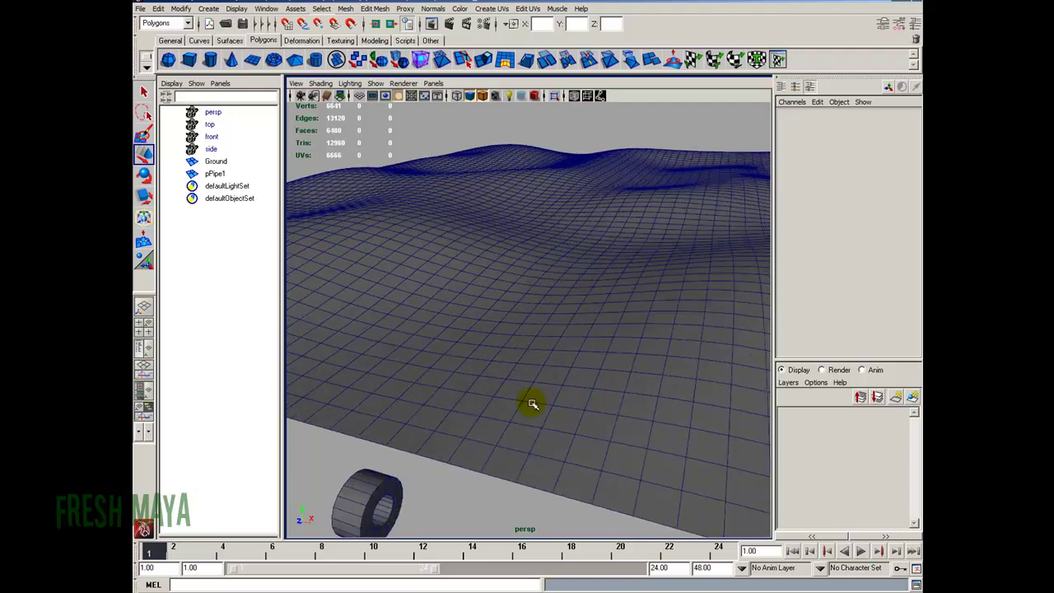
pyautogui.keyDown('alt'); pyautogui.moveTo(532, 403); pyautogui.dragTo(577, 393, button='middle'); pyautogui.keyUp('alt')
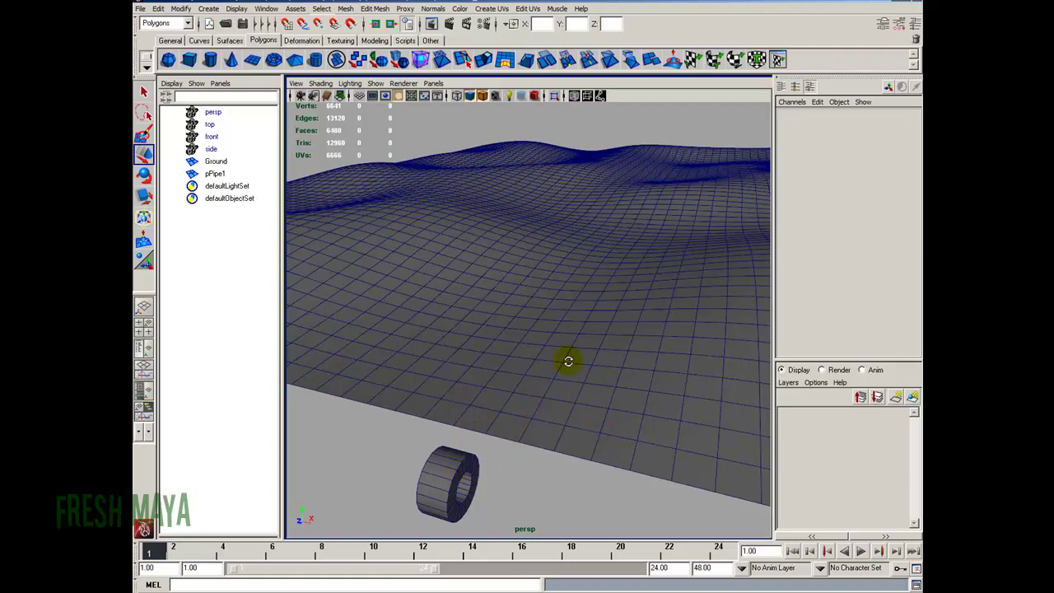
# Try scaling the pipe and moving it away from the ground's edge to Translate Z about 51.1
pyautogui.click(592, 372)
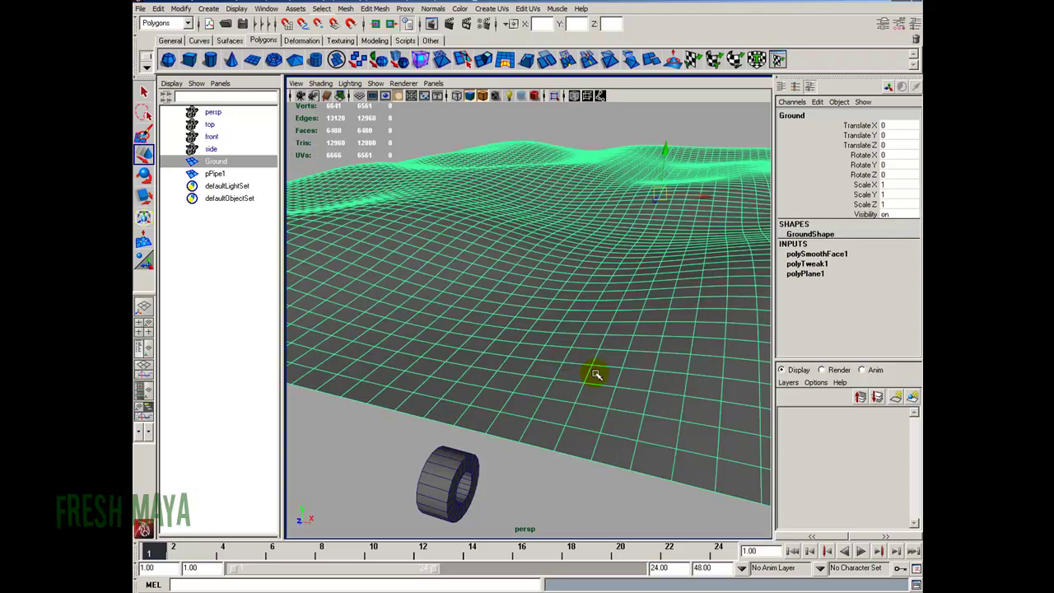
pyautogui.click(463, 478)
pyautogui.press('r')
pyautogui.moveTo(450, 485); pyautogui.dragTo(536, 416)
pyautogui.press('w')
pyautogui.keyDown('alt'); pyautogui.moveTo(528, 421); pyautogui.dragTo(562, 458, button='right'); pyautogui.keyUp('alt')
pyautogui.keyDown('alt'); pyautogui.moveTo(562, 459); pyautogui.dragTo(548, 439, button='middle'); pyautogui.keyUp('alt')
pyautogui.moveTo(481, 508); pyautogui.dragTo(776, 454)
# Try scaling the pipe up uniformly to about 17.549 against the ground
pyautogui.press('r')
pyautogui.keyDown('alt'); pyautogui.moveTo(776, 454); pyautogui.dragTo(430, 374, button='right'); pyautogui.keyUp('alt')
pyautogui.keyDown('alt'); pyautogui.moveTo(430, 375); pyautogui.dragTo(544, 429); pyautogui.keyUp('alt')
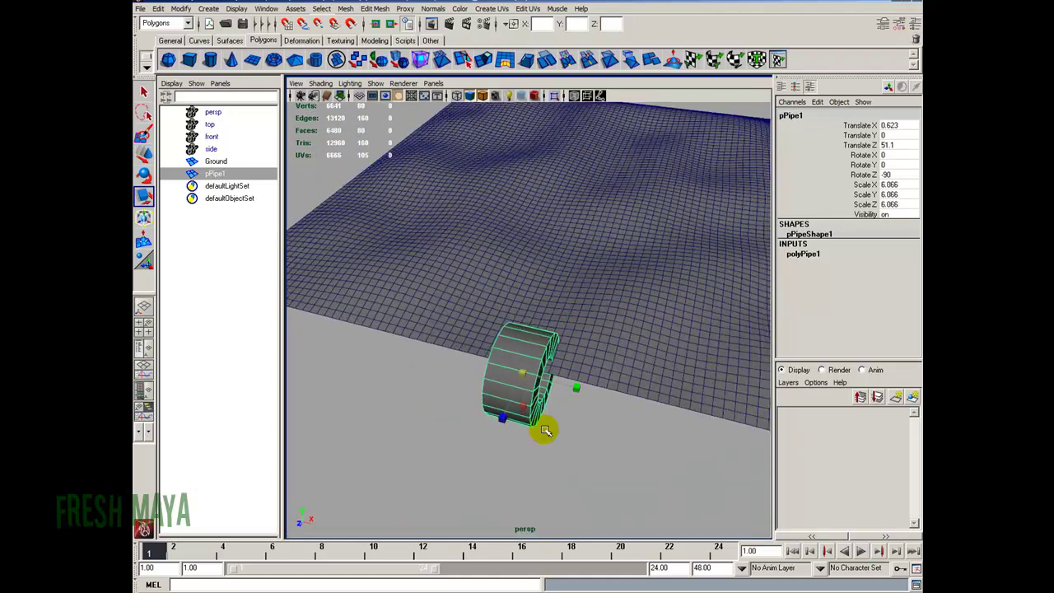
pyautogui.moveTo(524, 372)
pyautogui.mouseDown()
pyautogui.moveTo(650, 406)
pyautogui.moveTo(622, 398)
pyautogui.moveTo(557, 200)
pyautogui.mouseUp()
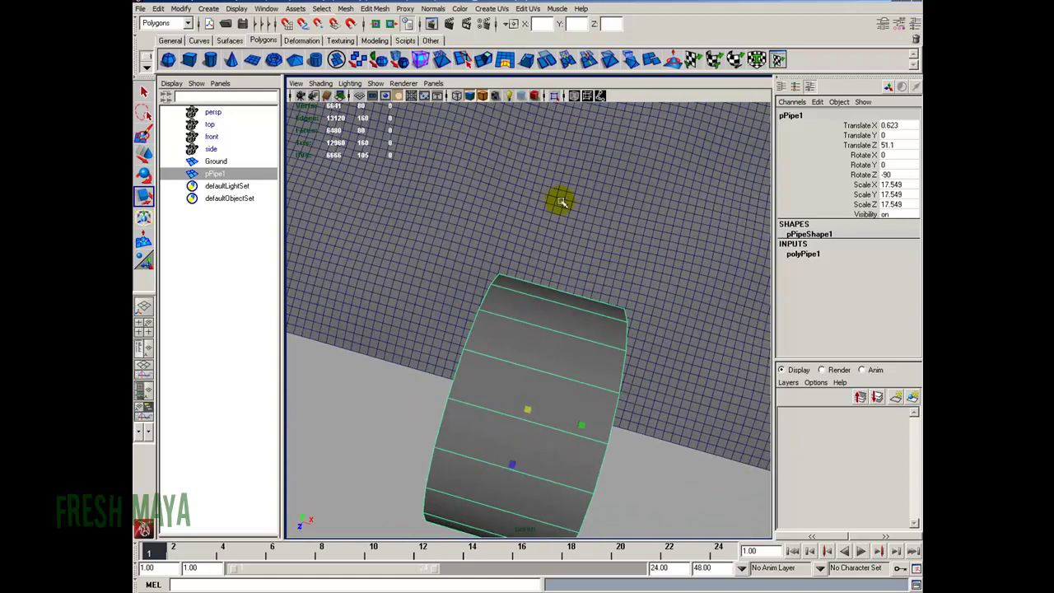
pyautogui.moveTo(609, 298)
pyautogui.keyDown('alt'); pyautogui.mouseDown()
pyautogui.moveTo(535, 365)
pyautogui.moveTo(502, 335)
pyautogui.moveTo(494, 352)
pyautogui.moveTo(546, 357)
pyautogui.moveTo(505, 308)
pyautogui.mouseUp(); pyautogui.keyUp('alt')
pyautogui.keyDown('alt'); pyautogui.moveTo(505, 308); pyautogui.dragTo(447, 338, button='right'); pyautogui.keyUp('alt')
pyautogui.moveTo(447, 339)
pyautogui.keyDown('alt'); pyautogui.mouseDown()
pyautogui.moveTo(494, 350)
pyautogui.moveTo(559, 306)
pyautogui.moveTo(577, 324)
pyautogui.mouseUp(); pyautogui.keyUp('alt')
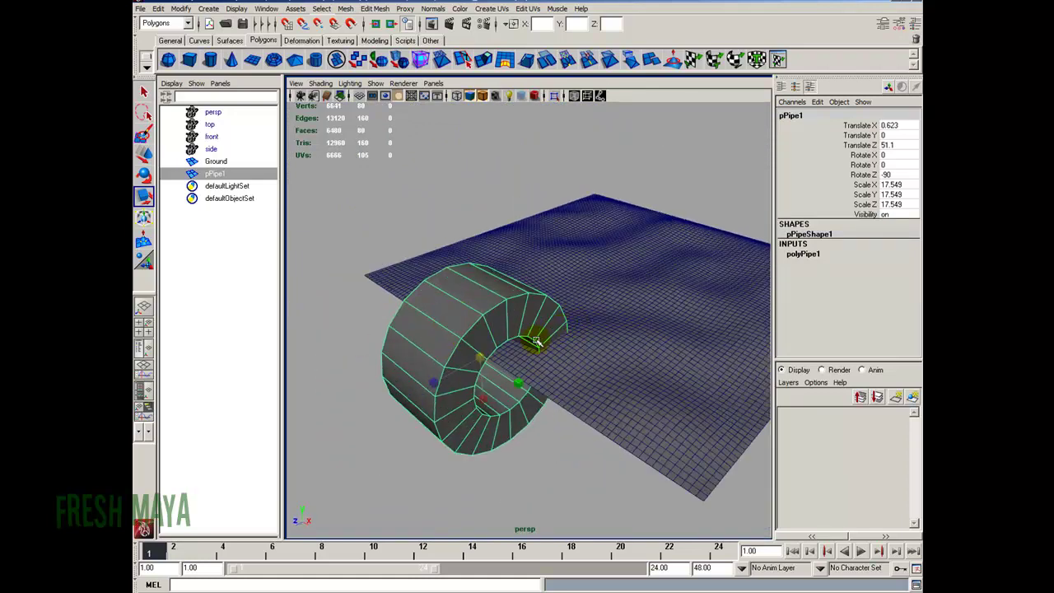
# Undo the trial changes, then scale the pipe uniformly to about 2.144 and place it at Translate X 0, Z about 52.496
pyautogui.hotkey('ctrl', 'z')
pyautogui.hotkey('ctrl', 'z')
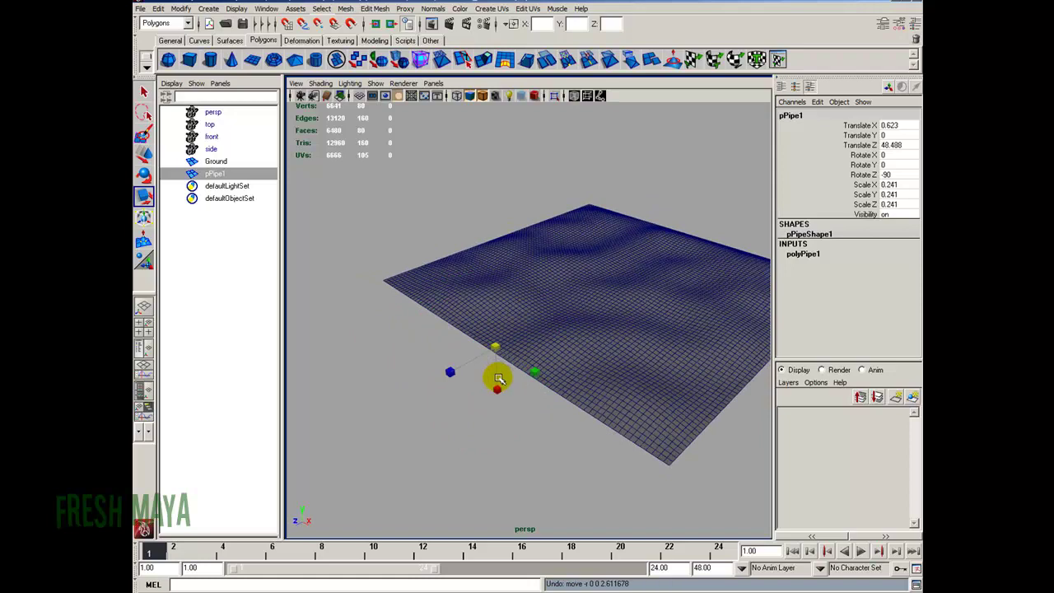
pyautogui.moveTo(499, 378)
pyautogui.keyDown('alt'); pyautogui.mouseDown()
pyautogui.moveTo(536, 388)
pyautogui.moveTo(502, 353)
pyautogui.moveTo(595, 365)
pyautogui.moveTo(520, 371)
pyautogui.mouseUp(); pyautogui.keyUp('alt')
pyautogui.keyDown('alt'); pyautogui.moveTo(579, 390); pyautogui.dragTo(550, 387); pyautogui.keyUp('alt')
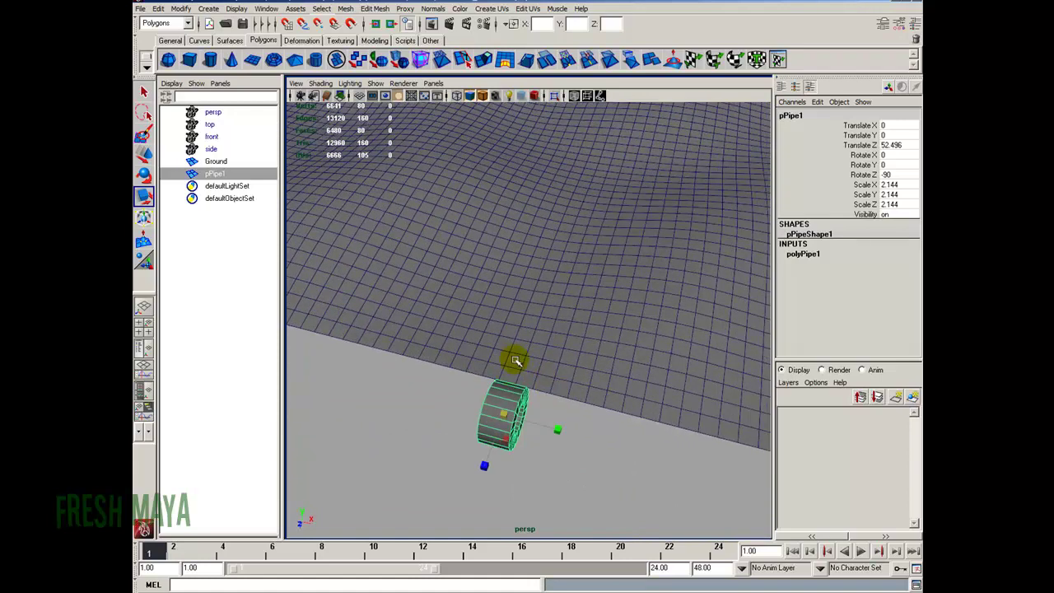
# Scale the pipe to about 3.885 in X, 2.301 in Y and 3.885 in Z, and move it off the ground's edge to Translate Z about 58.192
pyautogui.moveTo(517, 417); pyautogui.dragTo(489, 395)
pyautogui.scroll(3, 445, 403)
pyautogui.moveTo(602, 433)
pyautogui.keyDown('alt'); pyautogui.mouseDown()
pyautogui.moveTo(536, 424)
pyautogui.moveTo(470, 361)
pyautogui.moveTo(518, 411)
pyautogui.moveTo(499, 447)
pyautogui.moveTo(551, 465)
pyautogui.moveTo(555, 482)
pyautogui.moveTo(569, 485)
pyautogui.moveTo(536, 424)
pyautogui.mouseUp(); pyautogui.keyUp('alt')
pyautogui.press('w')
pyautogui.moveTo(565, 462); pyautogui.dragTo(466, 437)
pyautogui.press('r')
pyautogui.moveTo(466, 377); pyautogui.dragTo(527, 292)
pyautogui.hotkey('ctrl', 'z')
pyautogui.press('w')
pyautogui.keyDown('alt'); pyautogui.moveTo(525, 347); pyautogui.dragTo(493, 370); pyautogui.keyUp('alt')
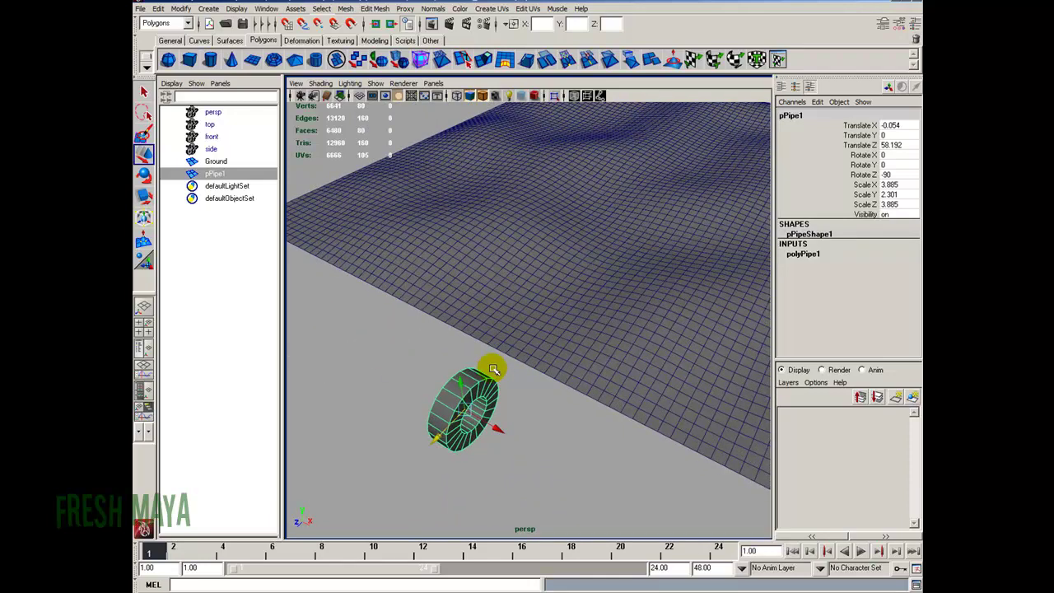
# Bevel the two outer edge loops of the pipe
pyautogui.click(528, 334)
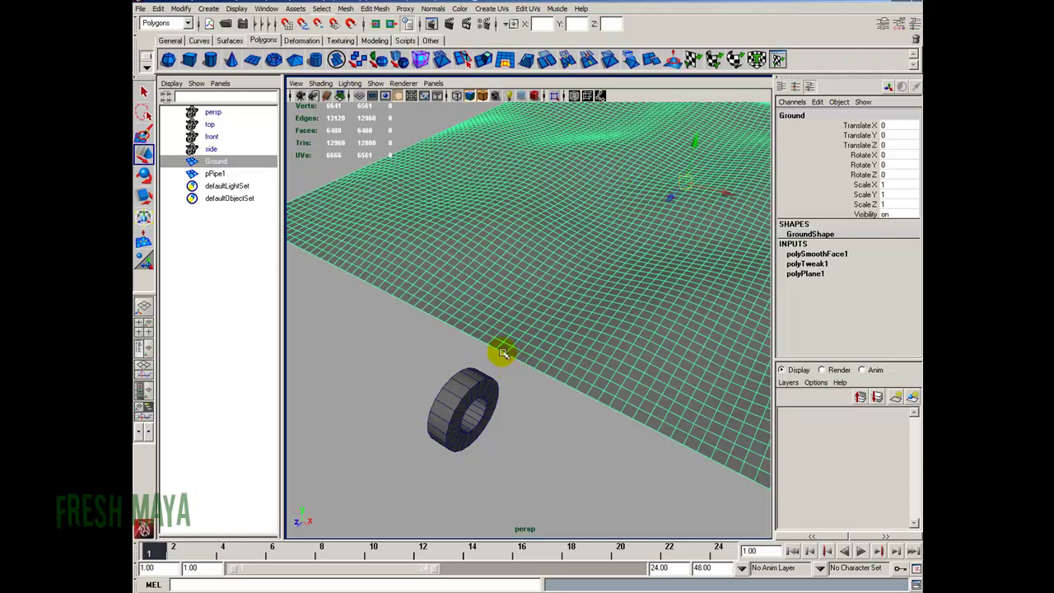
pyautogui.click(484, 392)
pyautogui.keyDown('alt'); pyautogui.moveTo(564, 330); pyautogui.dragTo(403, 378); pyautogui.keyUp('alt')
pyautogui.scroll(1, 403, 378)
pyautogui.keyDown('alt'); pyautogui.moveTo(403, 377); pyautogui.dragTo(499, 372, button='middle'); pyautogui.keyUp('alt')
pyautogui.scroll(4, 426, 363)
pyautogui.scroll(1, 492, 375)
pyautogui.press('F10')
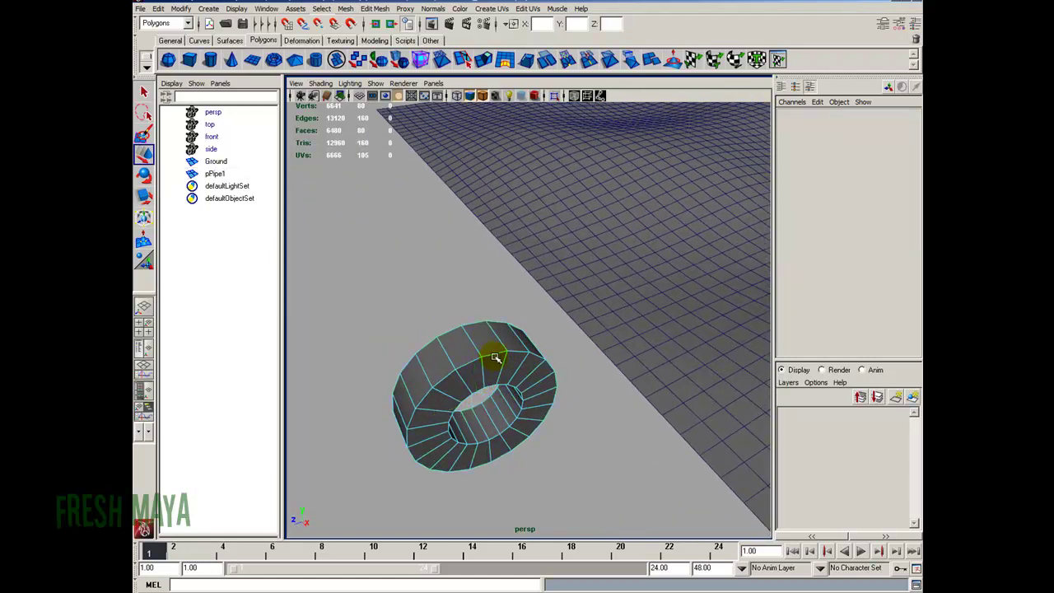
pyautogui.doubleClick(471, 362)
pyautogui.keyDown('shift'); pyautogui.doubleClick(451, 333); pyautogui.keyUp('shift')
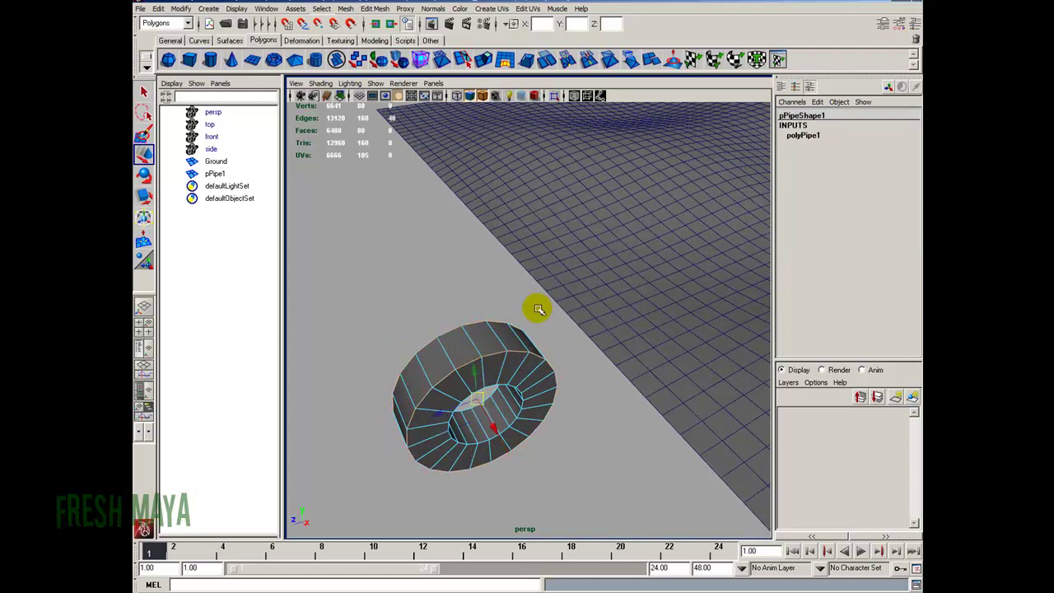
pyautogui.click(374, 9)
pyautogui.click(424, 311)
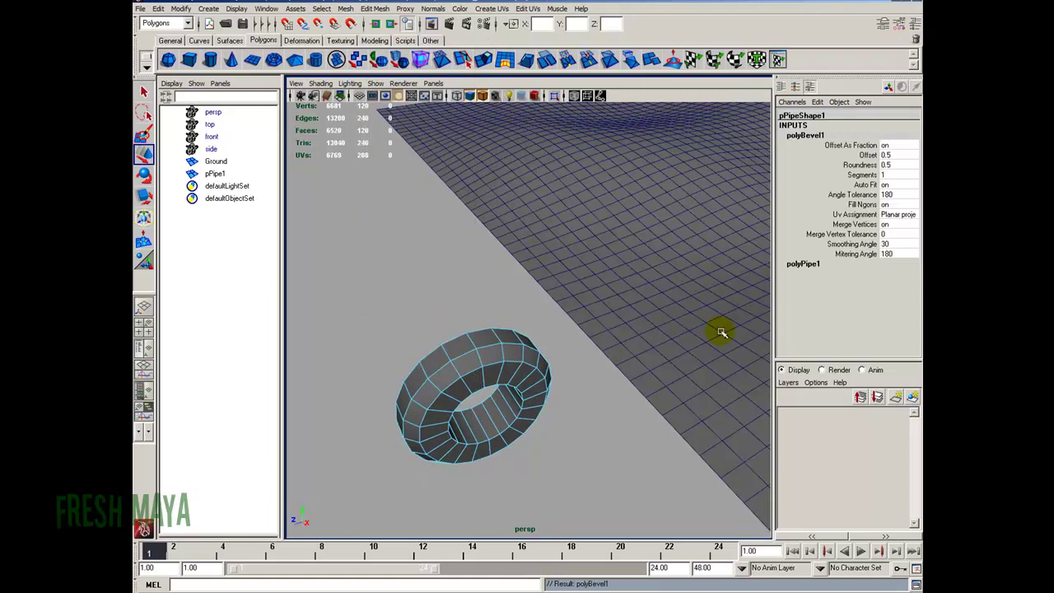
# Set the bevel's Offset to 0.3
pyautogui.click(864, 155)
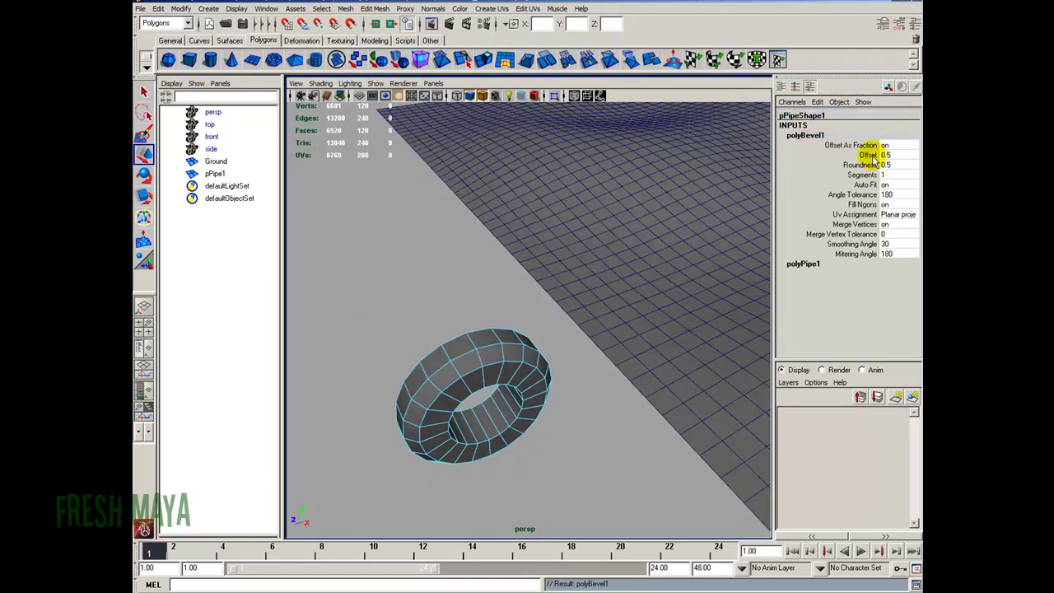
pyautogui.moveTo(517, 341); pyautogui.dragTo(521, 340, button='middle')
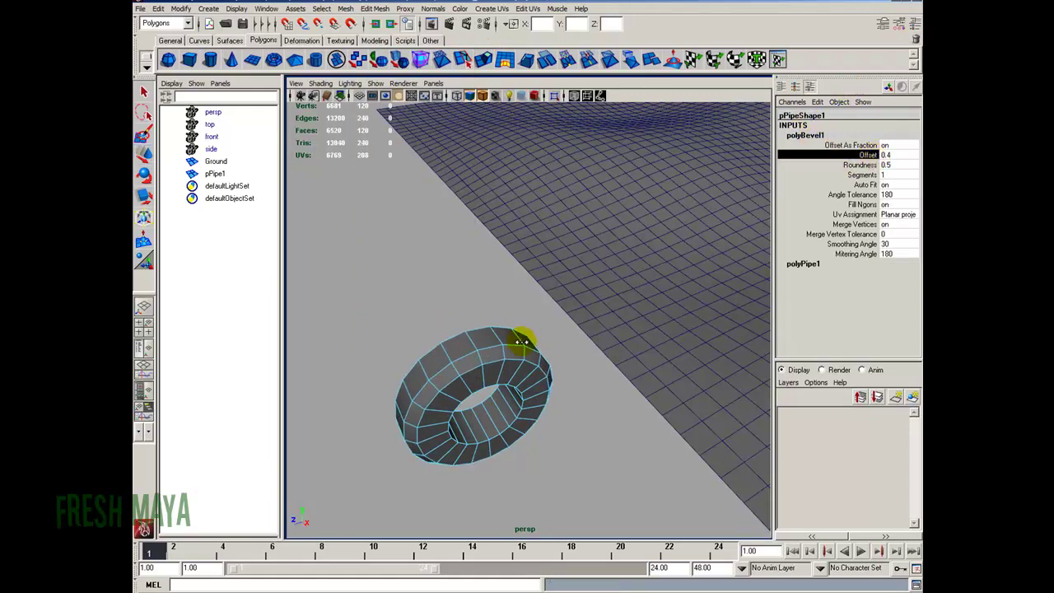
pyautogui.click(891, 154)
pyautogui.write('0.3')
pyautogui.press('Return')
# Return to object mode, show the pipe in smooth preview and place it at Translate Z about 57.38
pyautogui.moveTo(482, 309)
pyautogui.keyDown('alt'); pyautogui.mouseDown()
pyautogui.moveTo(548, 354)
pyautogui.moveTo(481, 316)
pyautogui.moveTo(478, 353)
pyautogui.moveTo(414, 335)
pyautogui.moveTo(663, 371)
pyautogui.moveTo(505, 357)
pyautogui.moveTo(575, 354)
pyautogui.mouseUp(); pyautogui.keyUp('alt')
pyautogui.press('F8')
pyautogui.press('3')
pyautogui.click(439, 338)
pyautogui.click(484, 338)
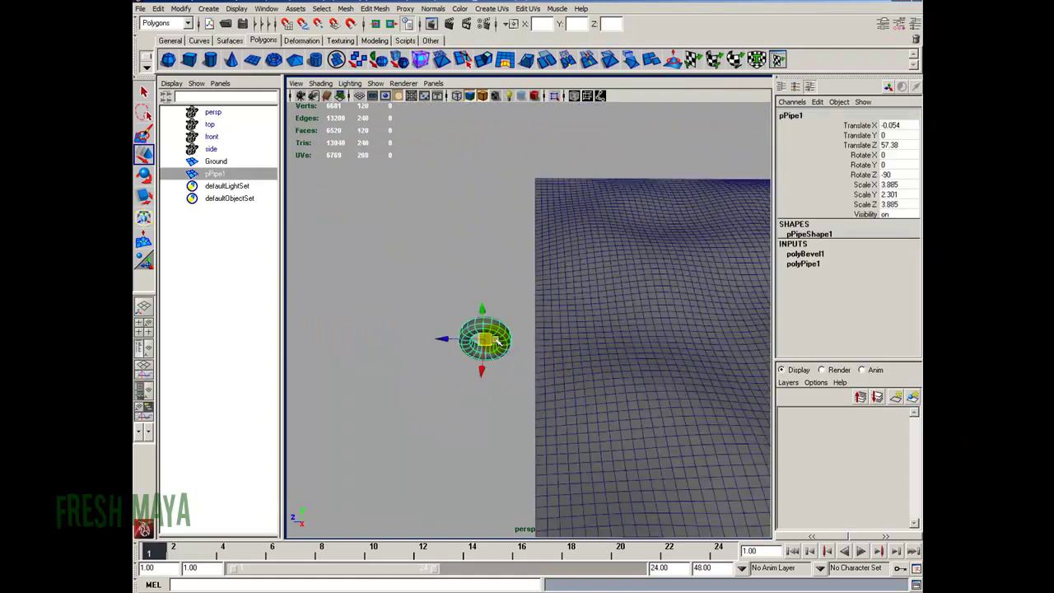
# Rename the pipe object as Tire
pyautogui.click(218, 174)
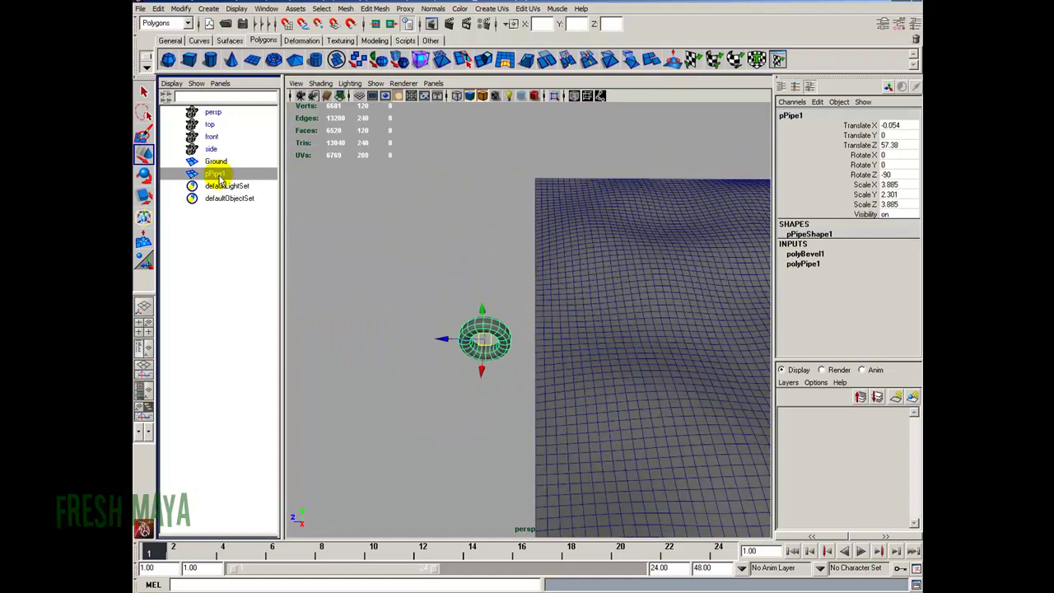
pyautogui.doubleClick(216, 175)
pyautogui.write('Tire')
pyautogui.press('Return')
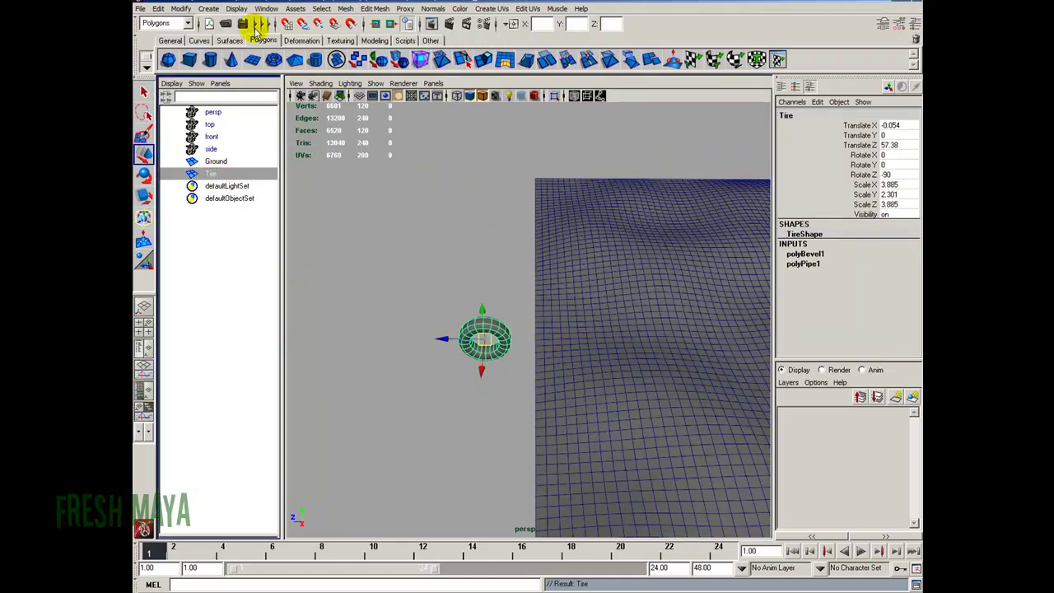
# Deselect the tire and display the scene smooth shaded without the wireframe overlay
pyautogui.press('q')
pyautogui.moveTo(595, 320)
pyautogui.keyDown('alt'); pyautogui.mouseDown()
pyautogui.moveTo(426, 341)
pyautogui.moveTo(532, 344)
pyautogui.moveTo(436, 322)
pyautogui.mouseUp(); pyautogui.keyUp('alt')
pyautogui.click(440, 311)
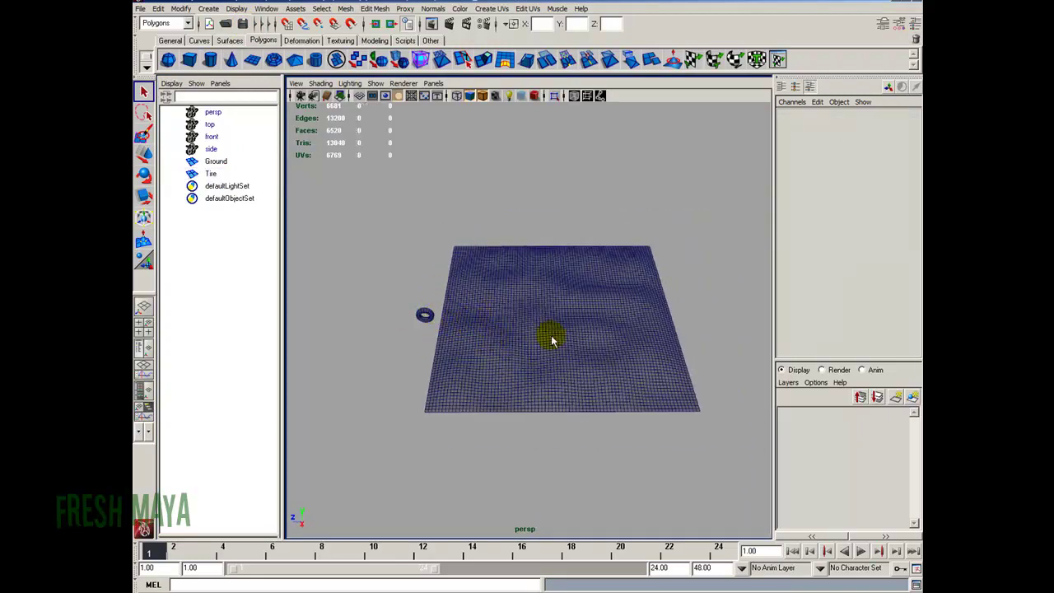
pyautogui.keyDown('alt'); pyautogui.moveTo(410, 349); pyautogui.dragTo(521, 354, button='right'); pyautogui.keyUp('alt')
pyautogui.keyDown('alt'); pyautogui.moveTo(520, 354); pyautogui.dragTo(514, 290); pyautogui.keyUp('alt')
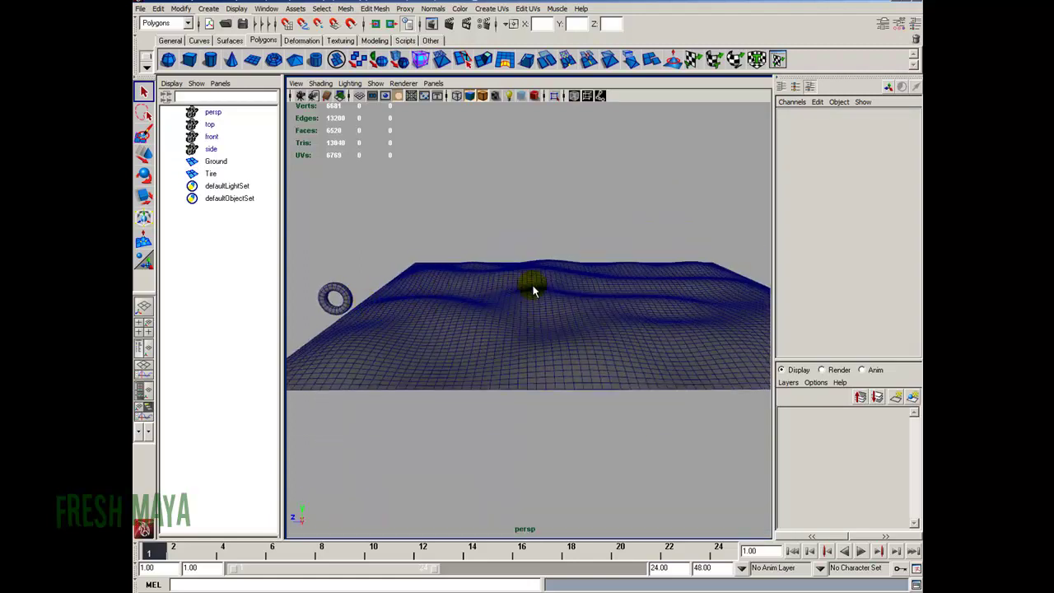
pyautogui.click(455, 284)
pyautogui.click(470, 95)
pyautogui.click(481, 209)
# Delete the Ground's construction history and make it a live surface
pyautogui.click(469, 347)
pyautogui.keyDown('alt'); pyautogui.moveTo(480, 239); pyautogui.dragTo(497, 302); pyautogui.keyUp('alt')
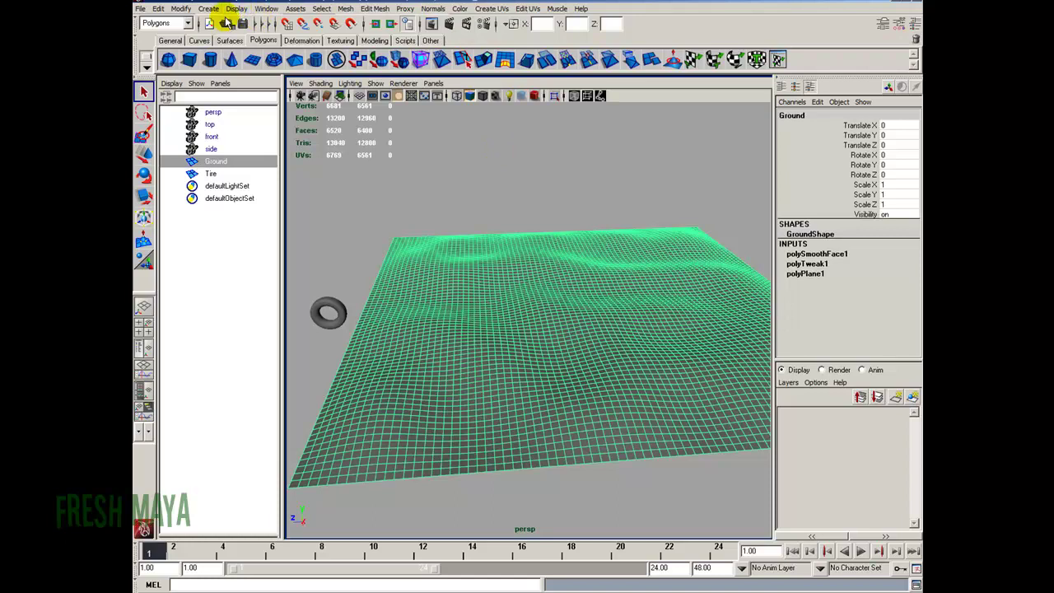
pyautogui.click(158, 8)
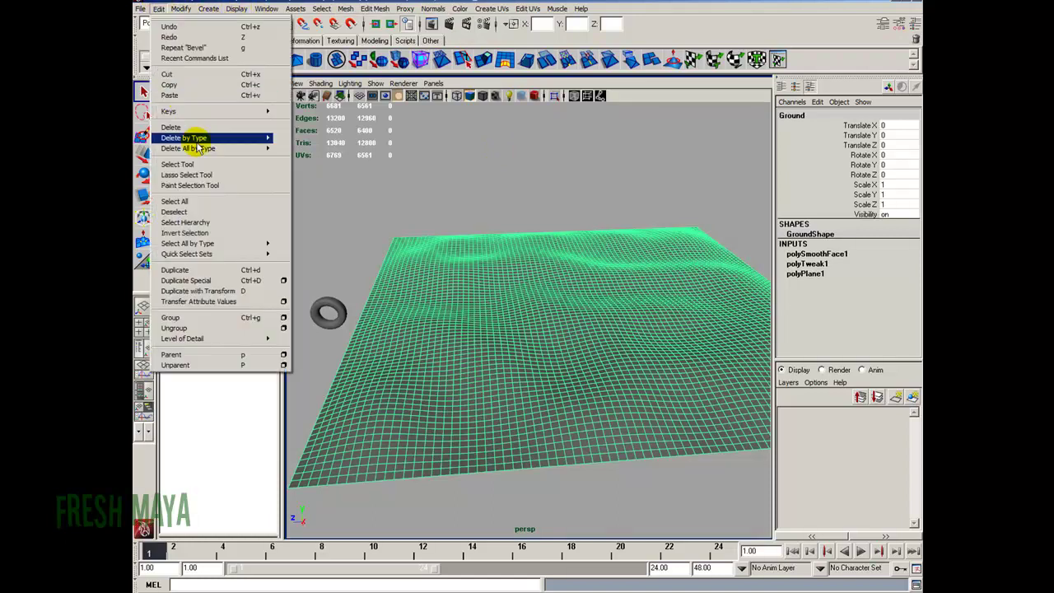
pyautogui.moveTo(200, 138)
pyautogui.click(301, 142)
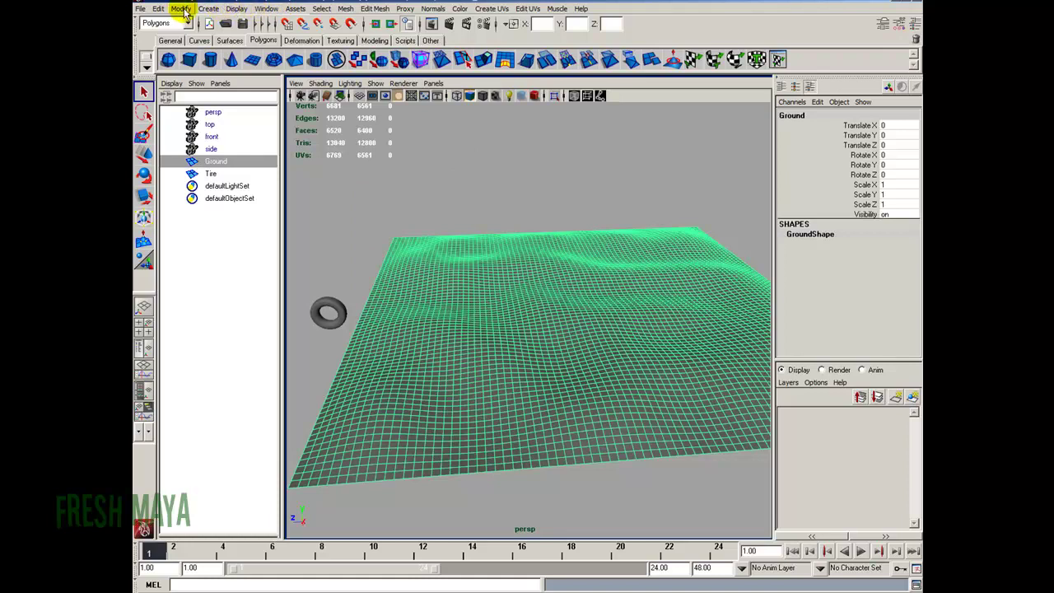
pyautogui.click(185, 12)
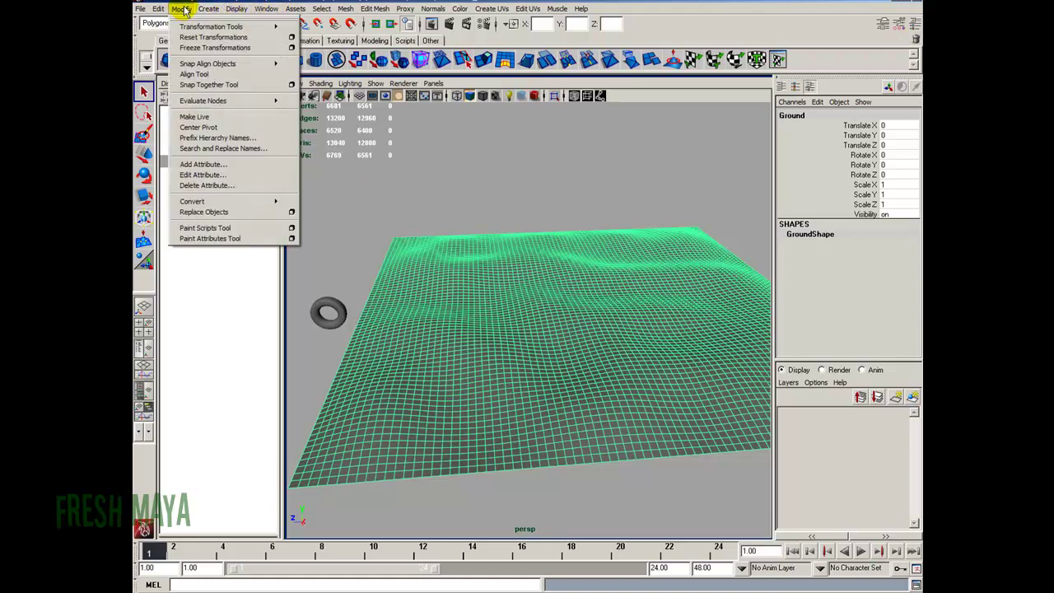
pyautogui.click(230, 118)
# Examine the bumps of the live ground and the tire beside it from several angles
pyautogui.keyDown('alt'); pyautogui.moveTo(410, 214); pyautogui.dragTo(502, 252); pyautogui.keyUp('alt')
pyautogui.keyDown('alt'); pyautogui.moveTo(502, 252); pyautogui.dragTo(461, 252, button='right'); pyautogui.keyUp('alt')
pyautogui.keyDown('alt'); pyautogui.moveTo(461, 252); pyautogui.dragTo(417, 250); pyautogui.keyUp('alt')
pyautogui.keyDown('alt'); pyautogui.moveTo(417, 250); pyautogui.dragTo(589, 329, button='right'); pyautogui.keyUp('alt')
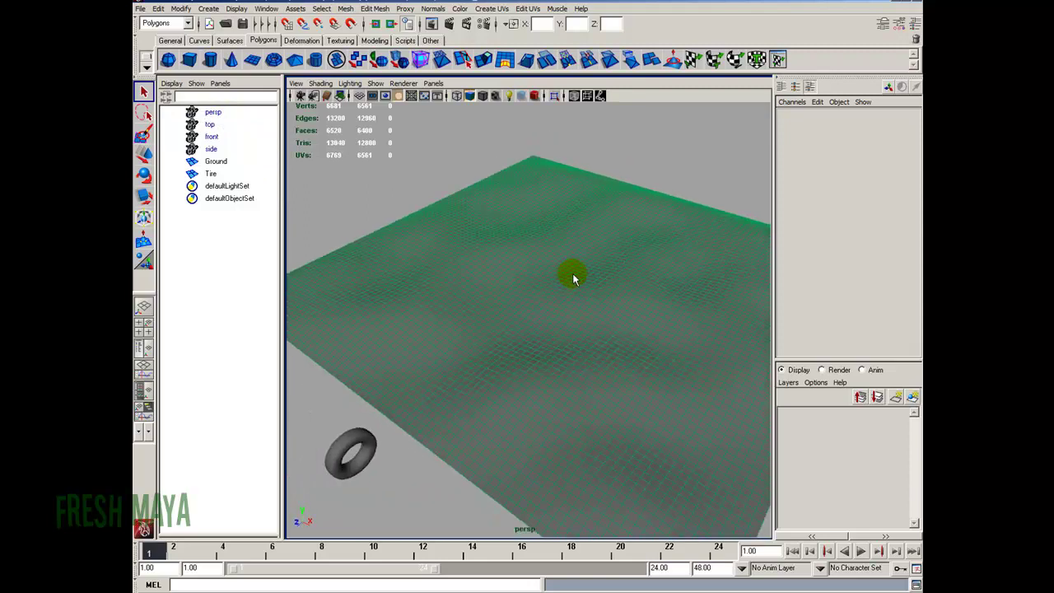
pyautogui.keyDown('alt'); pyautogui.moveTo(554, 284); pyautogui.dragTo(408, 306); pyautogui.keyUp('alt')
pyautogui.keyDown('alt'); pyautogui.moveTo(576, 352); pyautogui.dragTo(527, 344, button='right'); pyautogui.keyUp('alt')
pyautogui.keyDown('alt'); pyautogui.moveTo(528, 345); pyautogui.dragTo(517, 323); pyautogui.keyUp('alt')
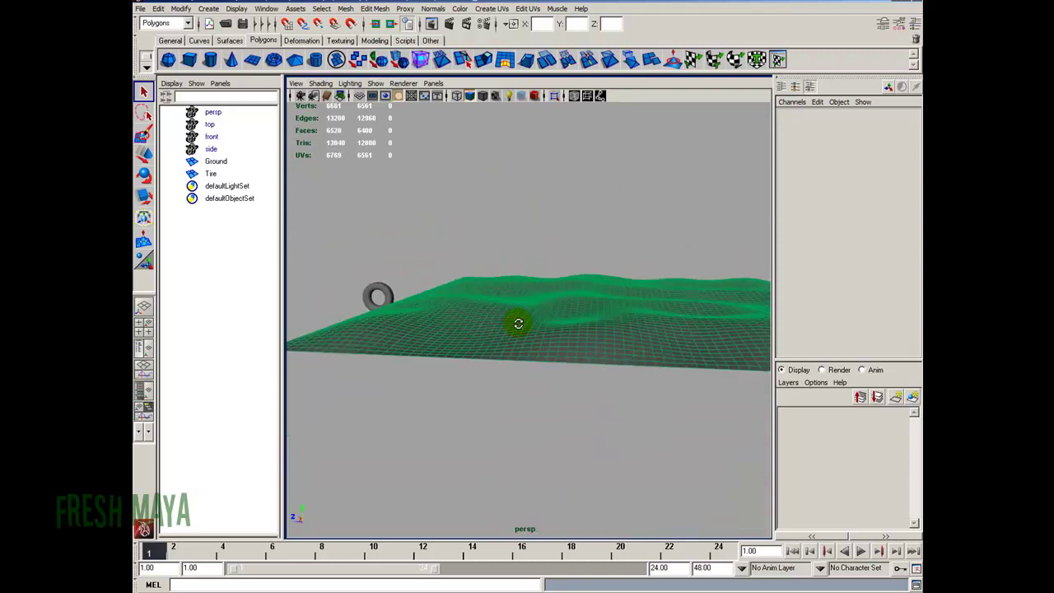
pyautogui.keyDown('alt'); pyautogui.moveTo(629, 312); pyautogui.dragTo(558, 330); pyautogui.keyUp('alt')
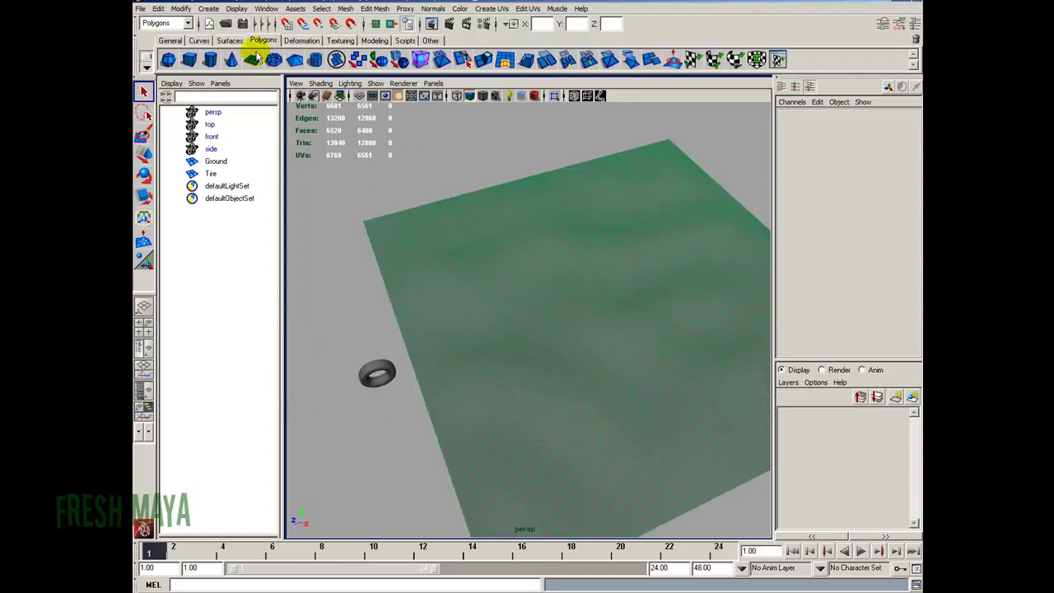
# Start the CV Curve Tool for drawing on the live ground beside the tire
pyautogui.click(206, 9)
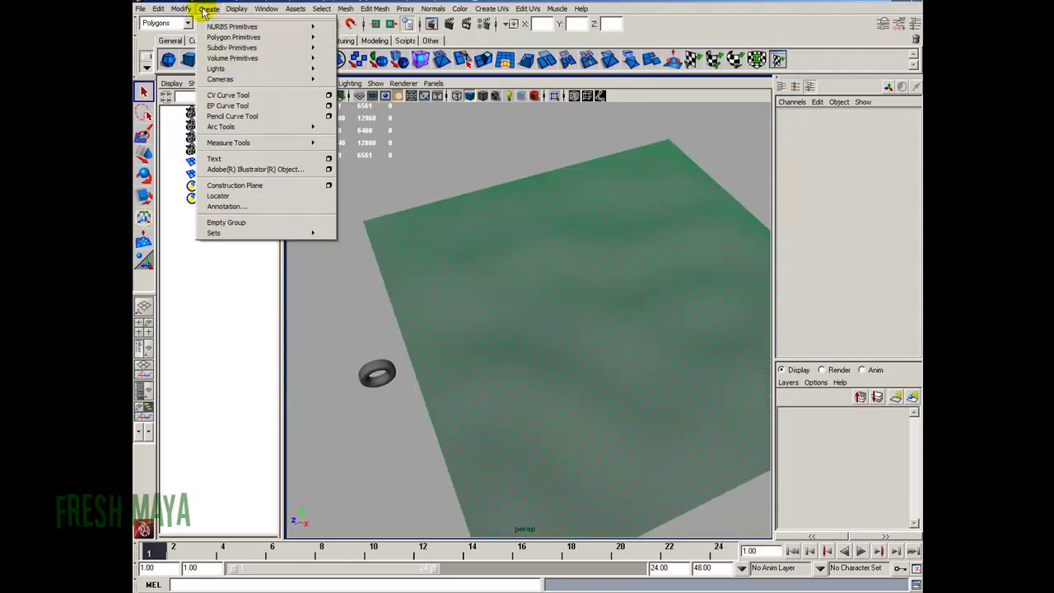
pyautogui.click(243, 95)
pyautogui.keyDown('alt'); pyautogui.moveTo(469, 354); pyautogui.dragTo(482, 425); pyautogui.keyUp('alt')
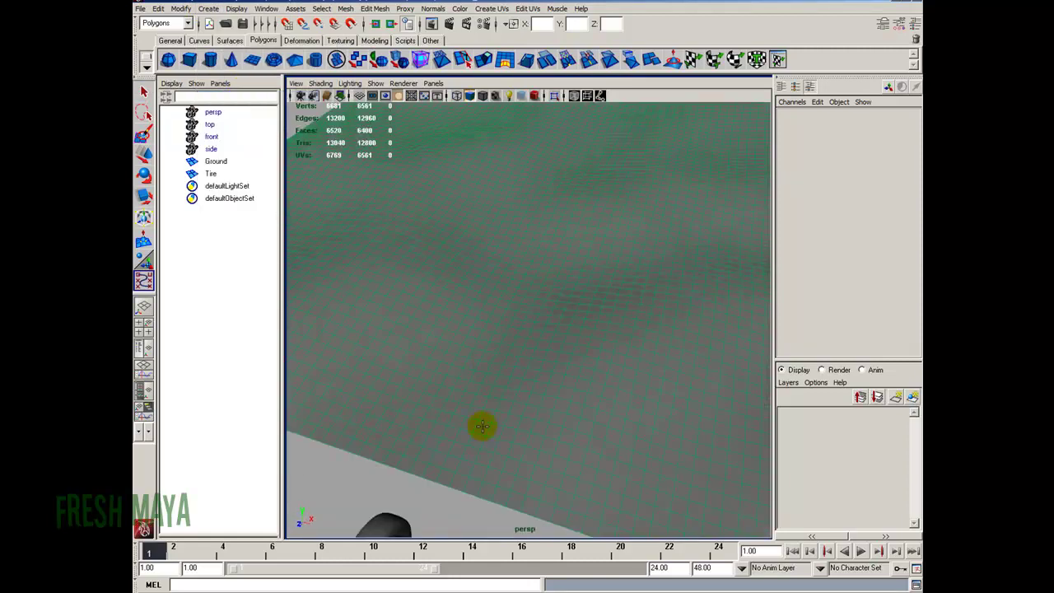
pyautogui.keyDown('alt'); pyautogui.moveTo(549, 354); pyautogui.dragTo(469, 381); pyautogui.keyUp('alt')
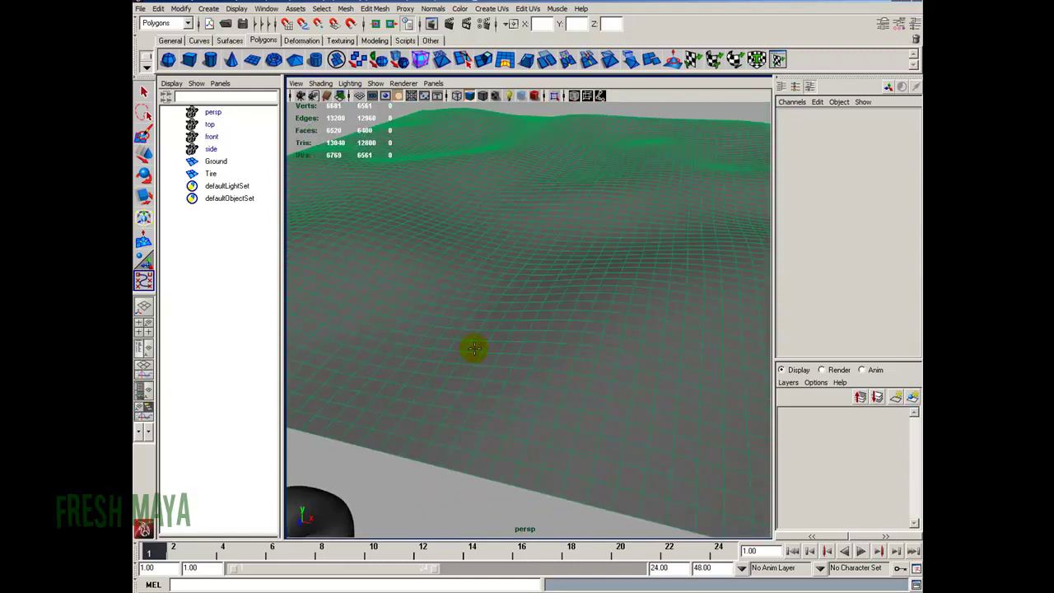
pyautogui.keyDown('alt'); pyautogui.moveTo(535, 249); pyautogui.dragTo(426, 470, button='middle'); pyautogui.keyUp('alt')
# Try placing curve points across the live ground, starting at the edge beside the tire
pyautogui.click(420, 466)
pyautogui.click(504, 294)
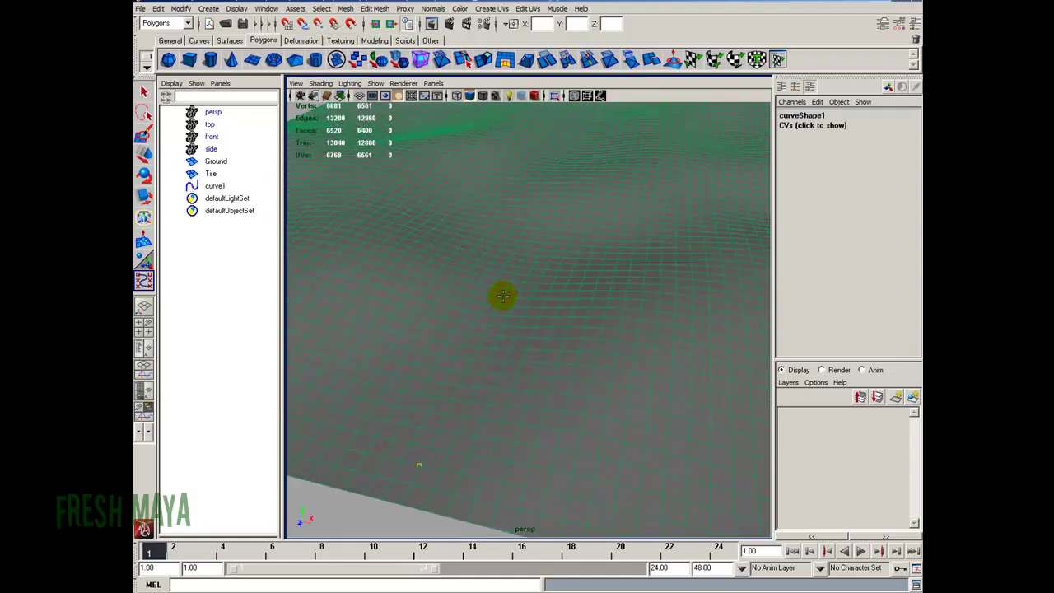
pyautogui.keyDown('alt'); pyautogui.moveTo(595, 134); pyautogui.dragTo(588, 205, button='right'); pyautogui.keyUp('alt')
pyautogui.click(603, 147)
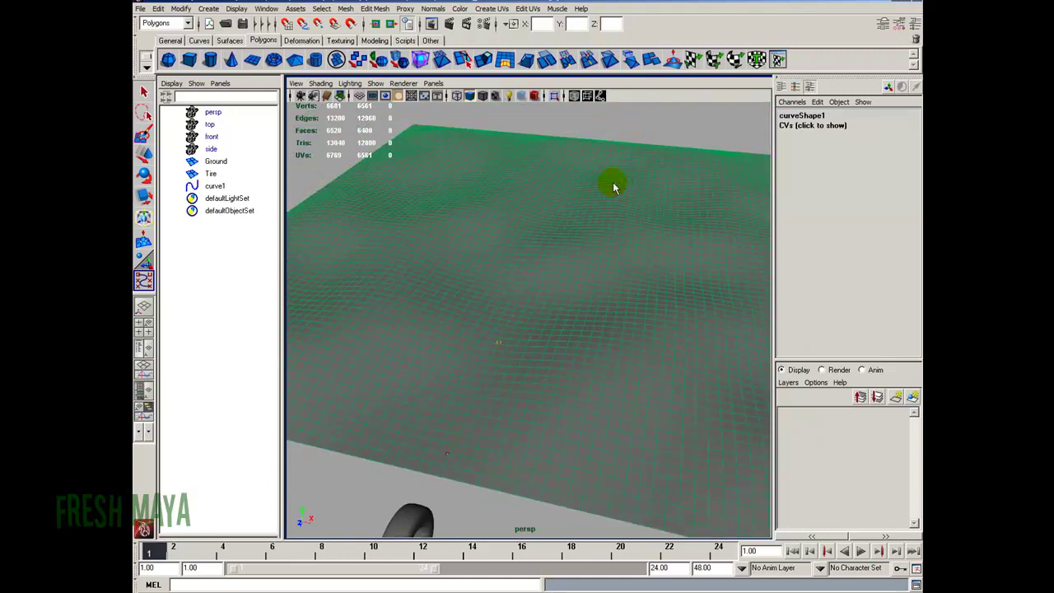
pyautogui.moveTo(464, 404); pyautogui.dragTo(489, 349)
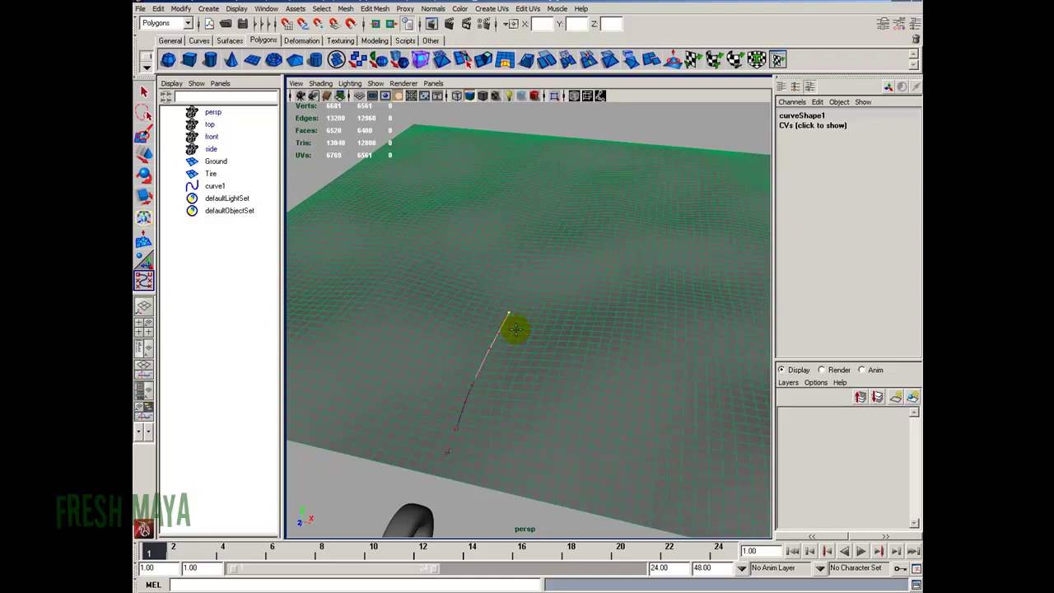
# Draw a CV curve with closely spaced points over the ground's bumps, from the edge beside the tire to the opposite edge
pyautogui.keyDown('alt'); pyautogui.moveTo(483, 369); pyautogui.dragTo(444, 435); pyautogui.keyUp('alt')
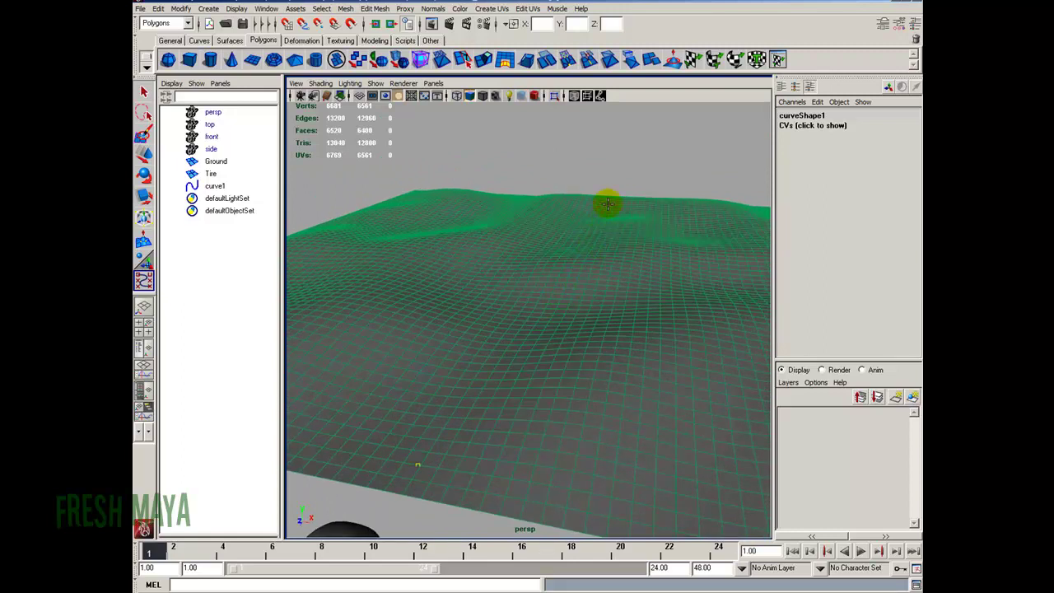
pyautogui.keyDown('alt'); pyautogui.moveTo(632, 211); pyautogui.dragTo(474, 429); pyautogui.keyUp('alt')
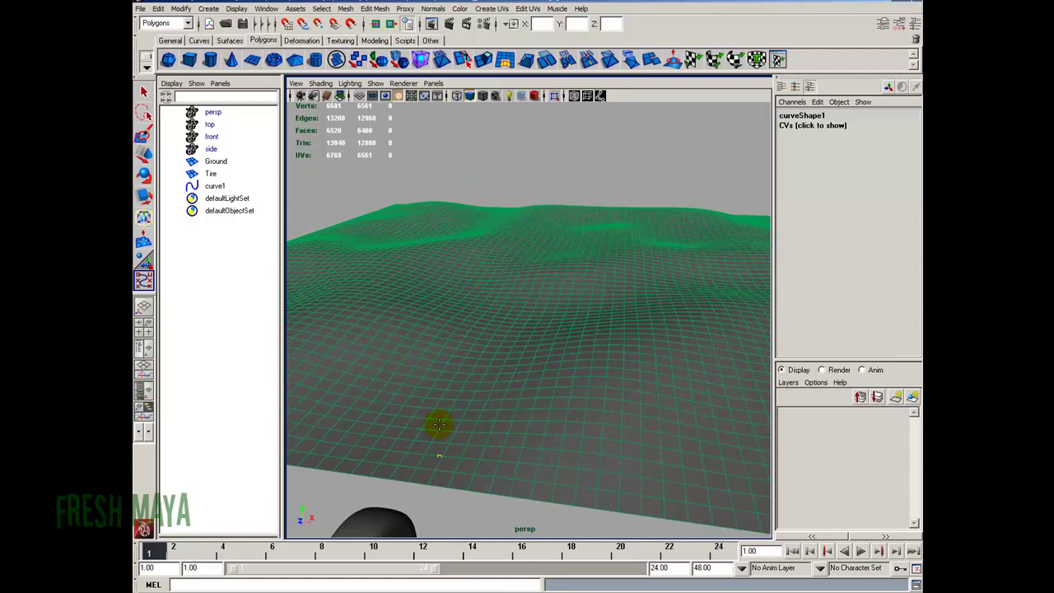
pyautogui.keyDown('alt'); pyautogui.moveTo(512, 336); pyautogui.dragTo(487, 383); pyautogui.keyUp('alt')
pyautogui.click(486, 370)
pyautogui.click(512, 341)
pyautogui.moveTo(531, 326)
pyautogui.mouseDown()
pyautogui.moveTo(590, 272)
pyautogui.moveTo(615, 202)
pyautogui.moveTo(595, 381)
pyautogui.mouseUp()
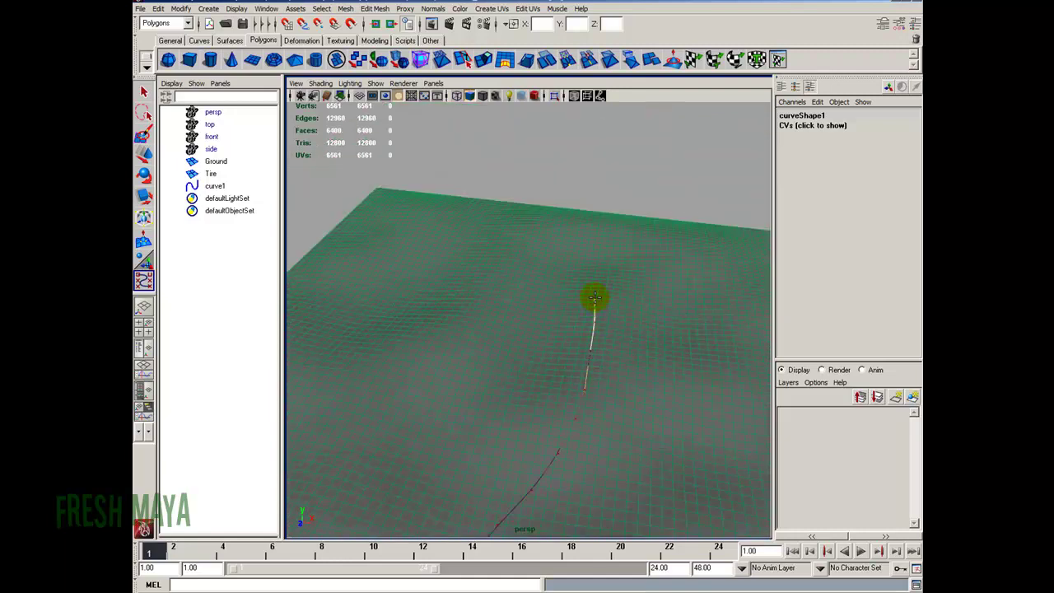
pyautogui.keyDown('alt'); pyautogui.moveTo(576, 242); pyautogui.dragTo(539, 372); pyautogui.keyUp('alt')
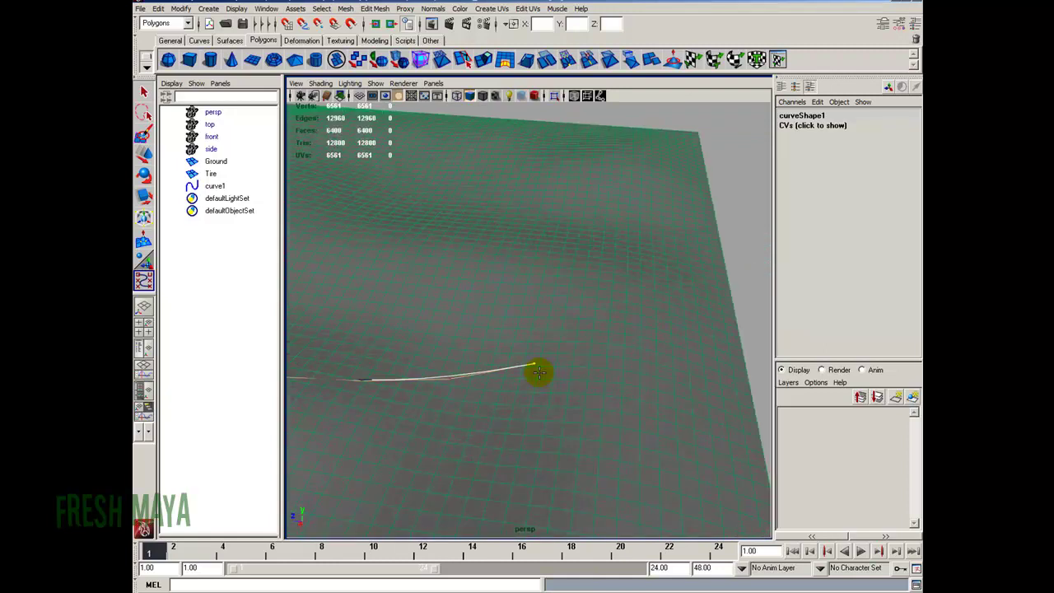
pyautogui.click(598, 342)
pyautogui.click(646, 333)
pyautogui.click(704, 335)
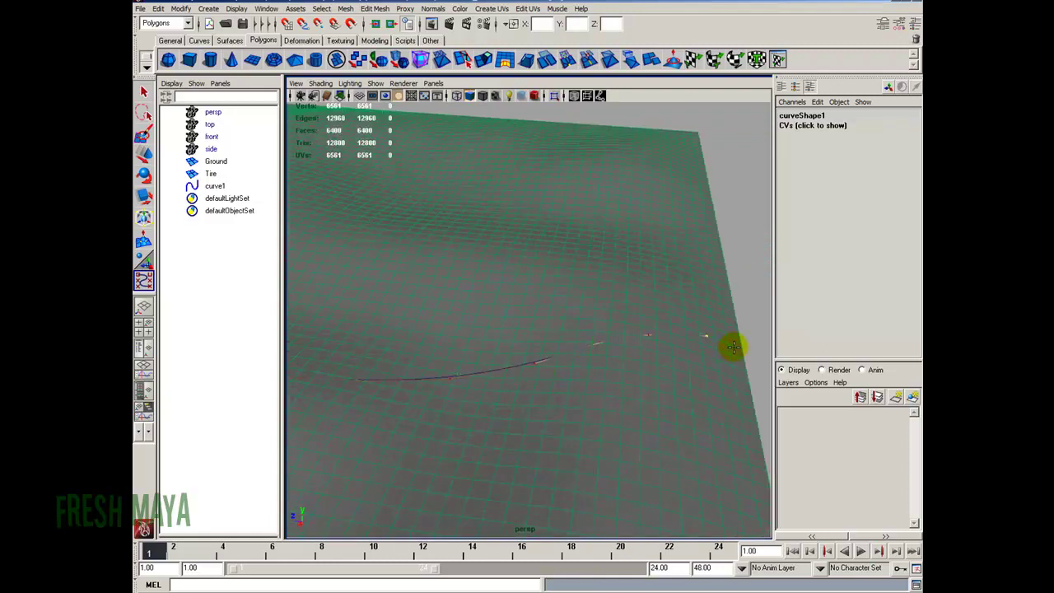
pyautogui.press('Return')
pyautogui.press('q')
# Inspect how the finished curve follows the bumps along the whole ground
pyautogui.keyDown('alt'); pyautogui.moveTo(600, 341); pyautogui.dragTo(461, 391); pyautogui.keyUp('alt')
pyautogui.keyDown('alt'); pyautogui.moveTo(461, 392); pyautogui.dragTo(477, 390, button='right'); pyautogui.keyUp('alt')
pyautogui.keyDown('alt'); pyautogui.moveTo(724, 355); pyautogui.dragTo(612, 343, button='middle'); pyautogui.keyUp('alt')
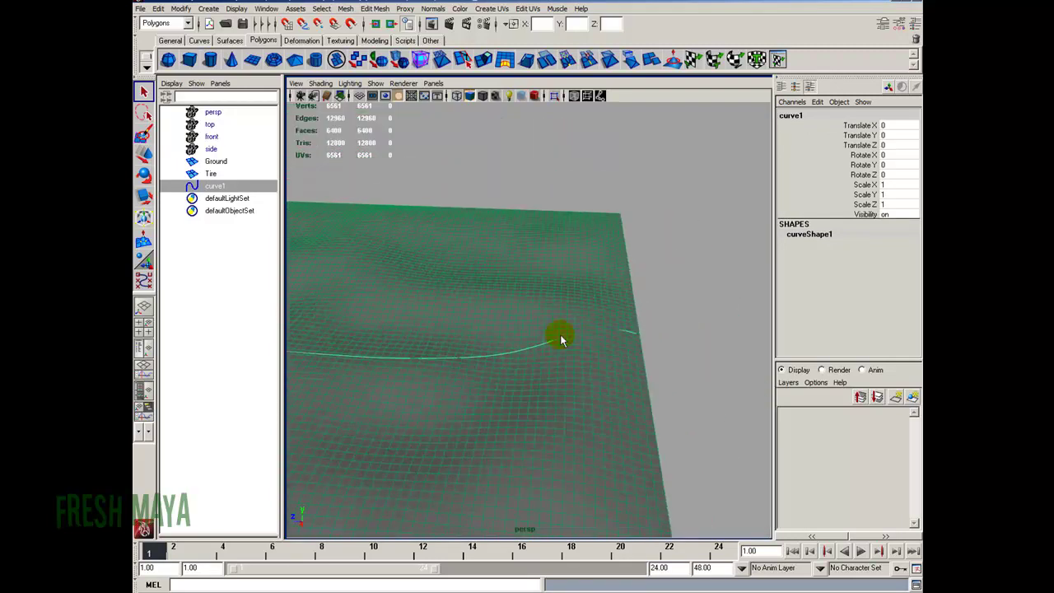
pyautogui.moveTo(354, 400)
pyautogui.keyDown('alt'); pyautogui.mouseDown(button='middle')
pyautogui.moveTo(532, 383)
pyautogui.moveTo(404, 313)
pyautogui.moveTo(487, 337)
pyautogui.moveTo(563, 379)
pyautogui.moveTo(438, 392)
pyautogui.mouseUp(button='middle'); pyautogui.keyUp('alt')
pyautogui.keyDown('alt'); pyautogui.moveTo(530, 337); pyautogui.dragTo(451, 372, button='right'); pyautogui.keyUp('alt')
pyautogui.keyDown('alt'); pyautogui.moveTo(451, 372); pyautogui.dragTo(605, 331, button='middle'); pyautogui.keyUp('alt')
pyautogui.click(466, 197)
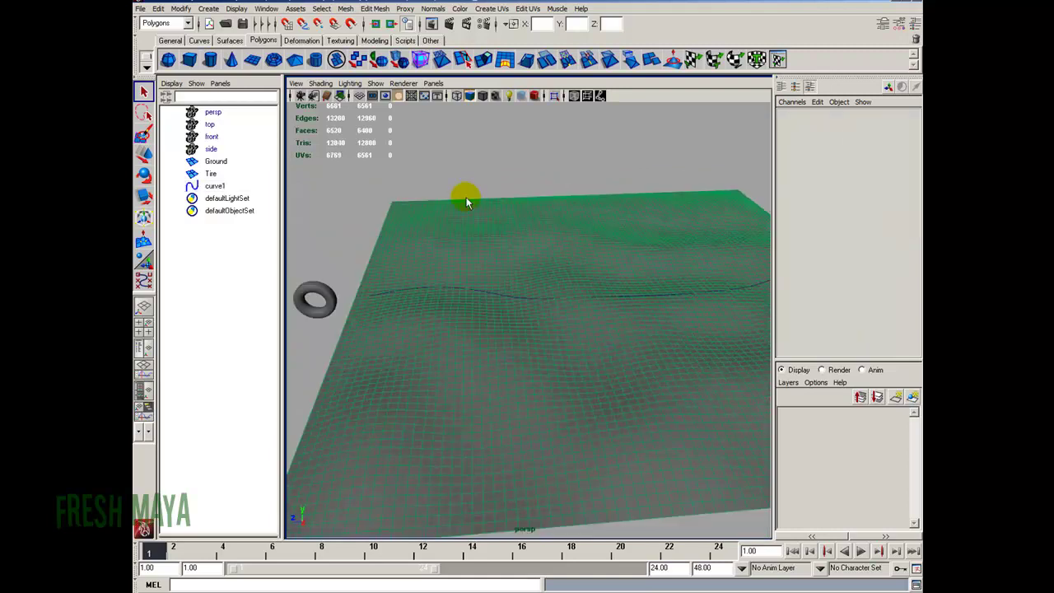
pyautogui.click(441, 287)
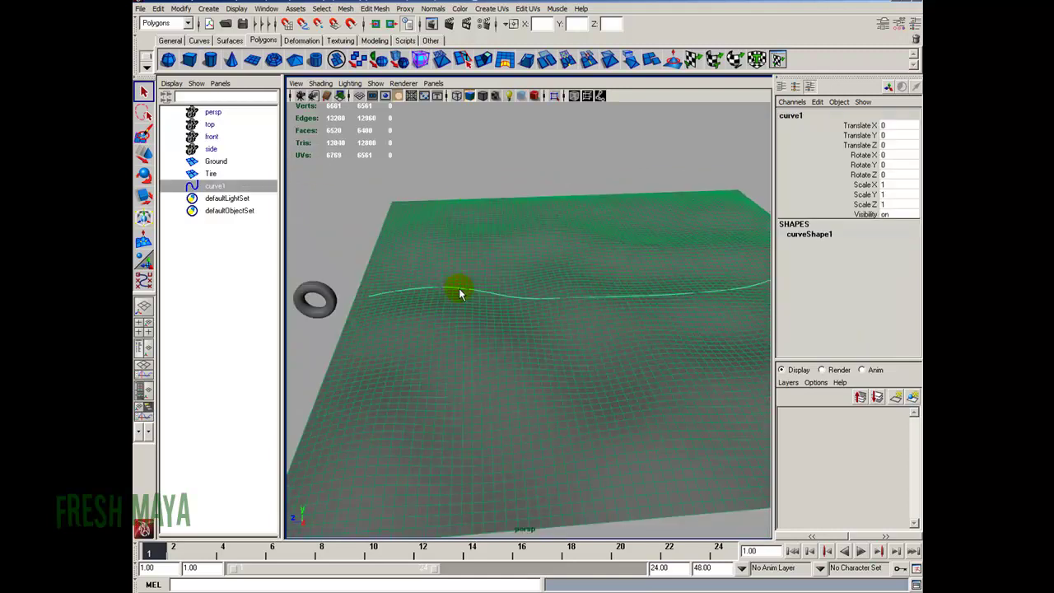
pyautogui.click(429, 259)
pyautogui.click(475, 291)
# Make the ground not live so it is an ordinary selectable object again
pyautogui.click(495, 244)
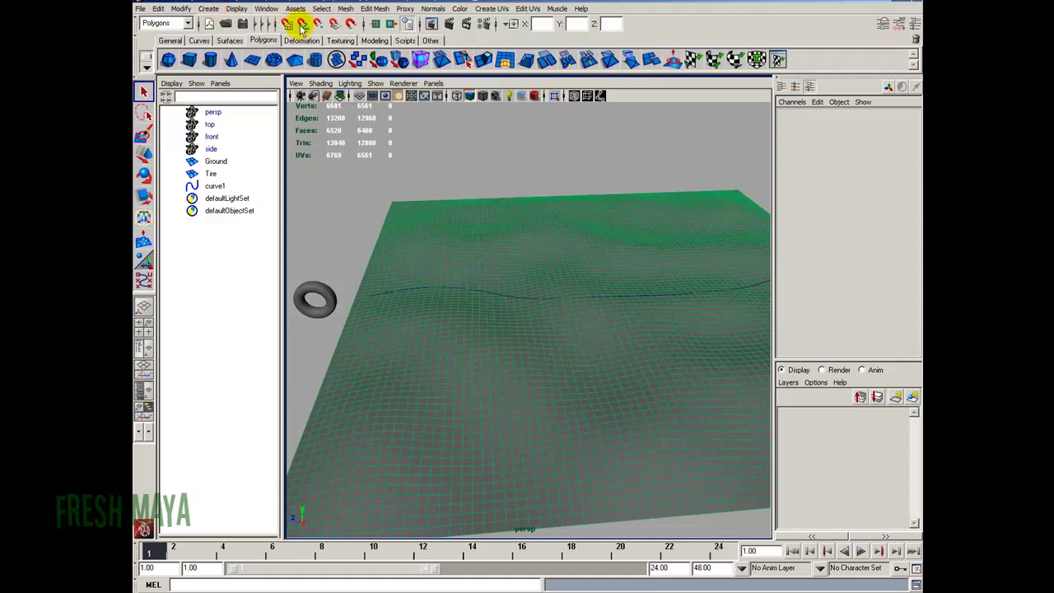
pyautogui.click(183, 9)
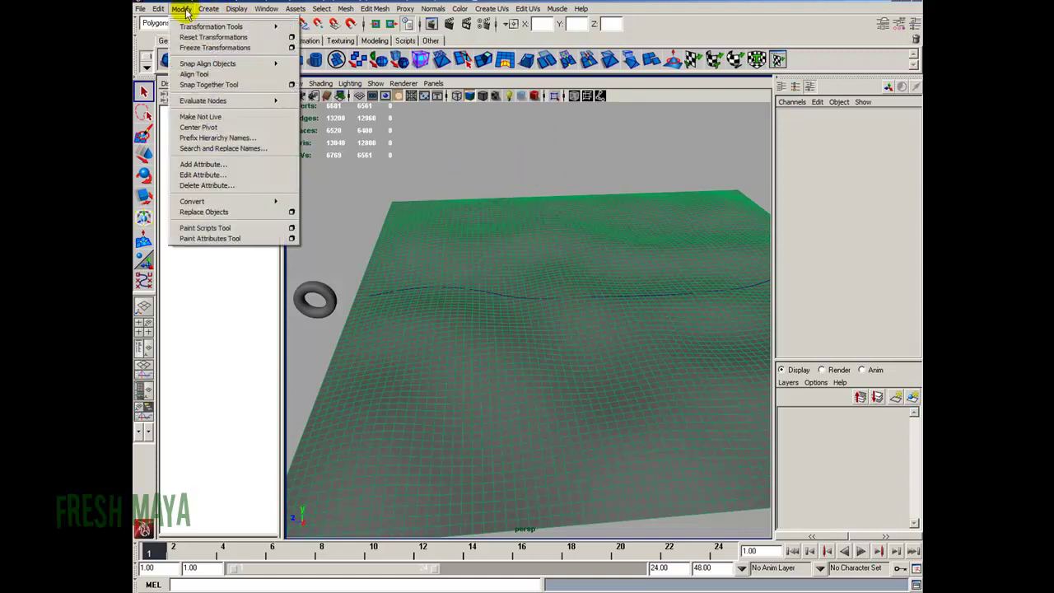
pyautogui.click(221, 121)
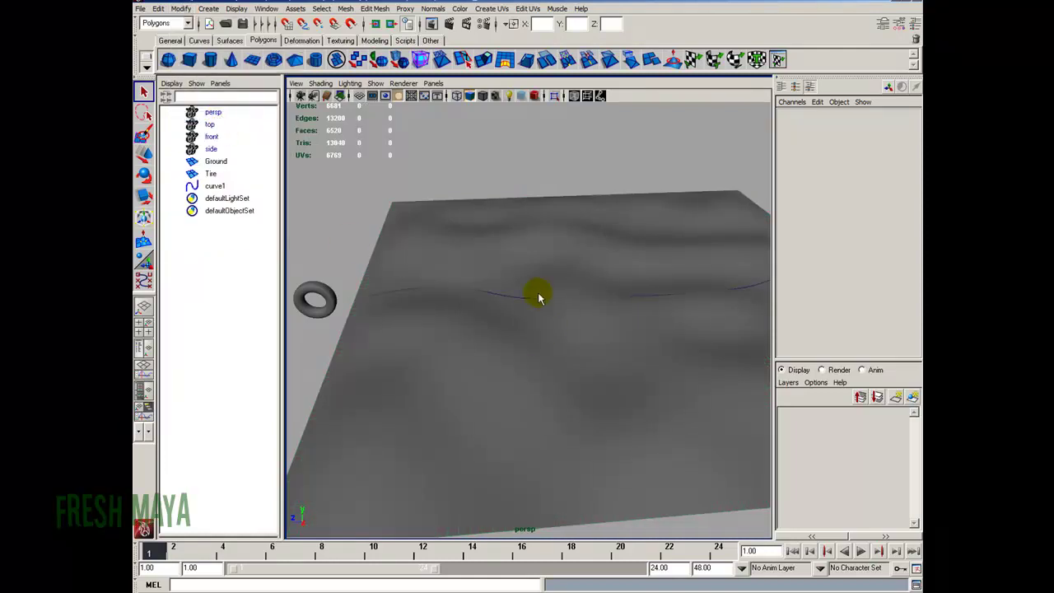
pyautogui.click(513, 306)
pyautogui.click(488, 168)
pyautogui.click(494, 297)
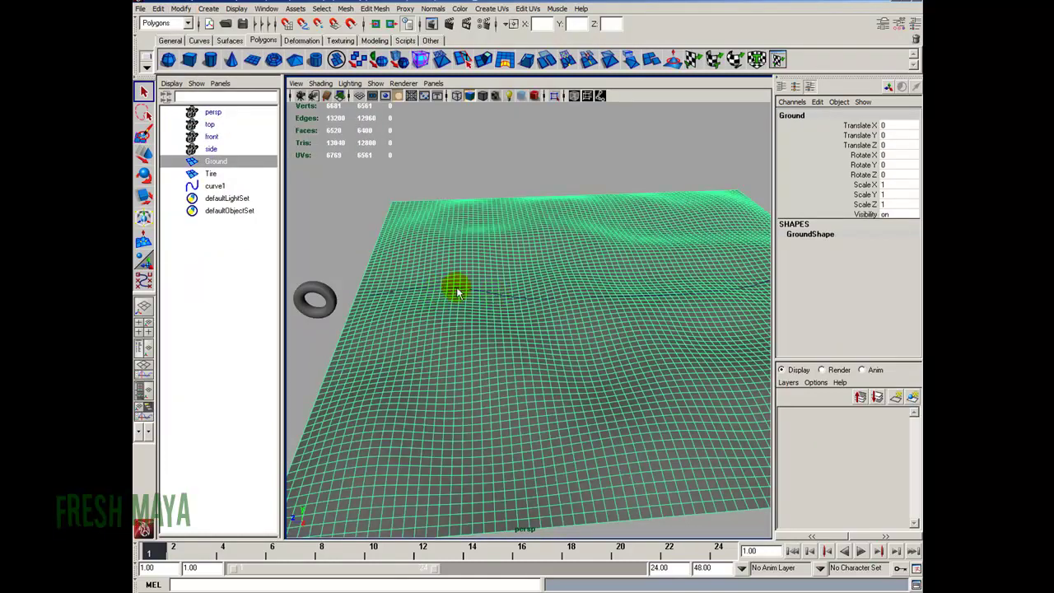
pyautogui.click(421, 181)
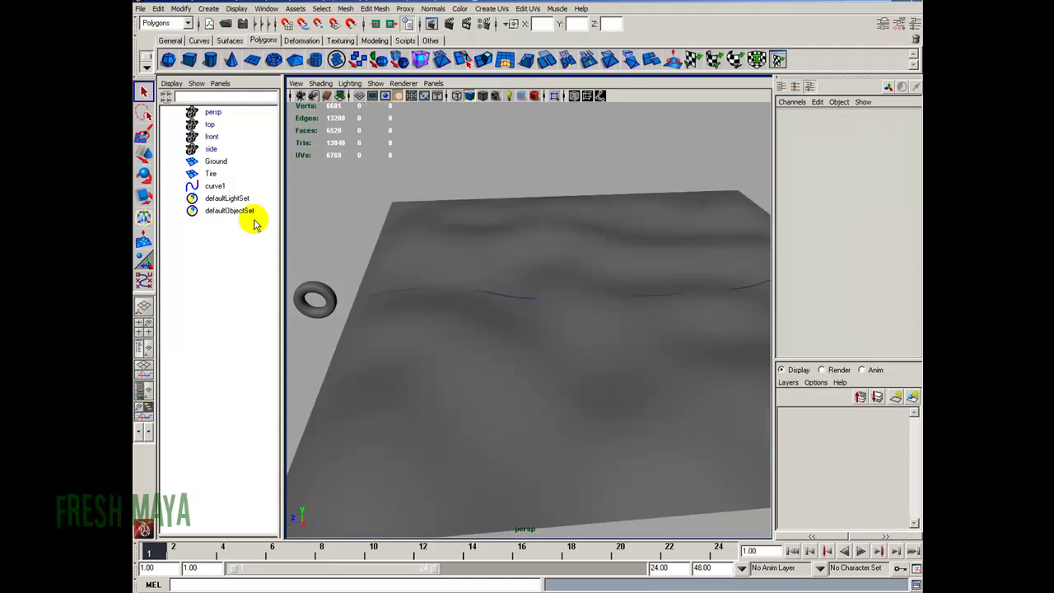
# Rename curve1 to AnimationCurve
pyautogui.click(215, 187)
pyautogui.doubleClick(219, 189)
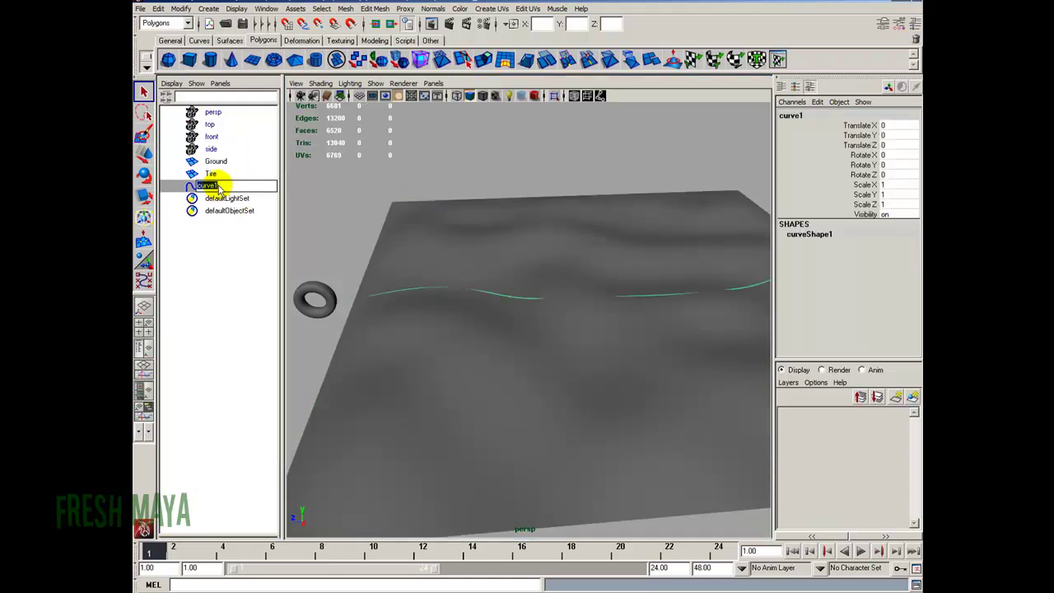
pyautogui.write('AnimationCurve')
pyautogui.press('Return')
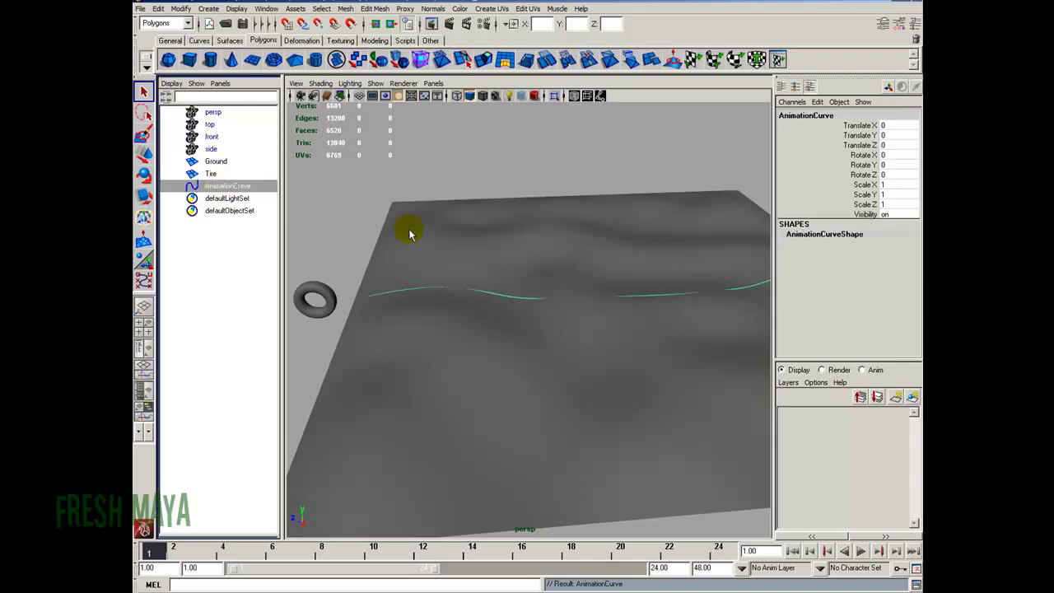
# Show AnimationCurve's control vertices and raise the two mid-ground ones where the curve sinks below the surface
pyautogui.keyDown('alt'); pyautogui.moveTo(417, 230); pyautogui.dragTo(531, 282); pyautogui.keyUp('alt')
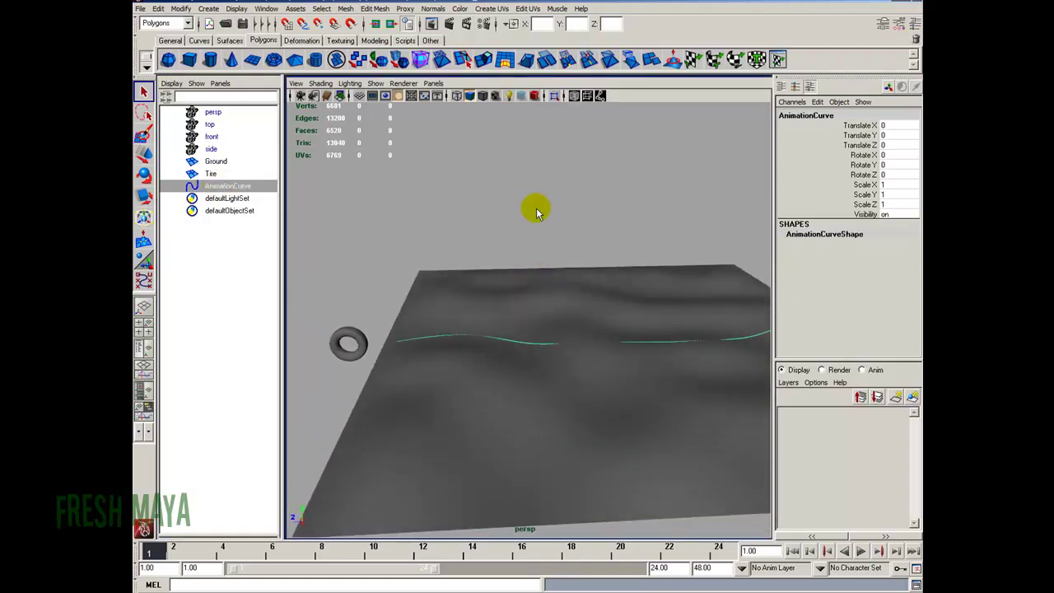
pyautogui.rightClick(518, 177)
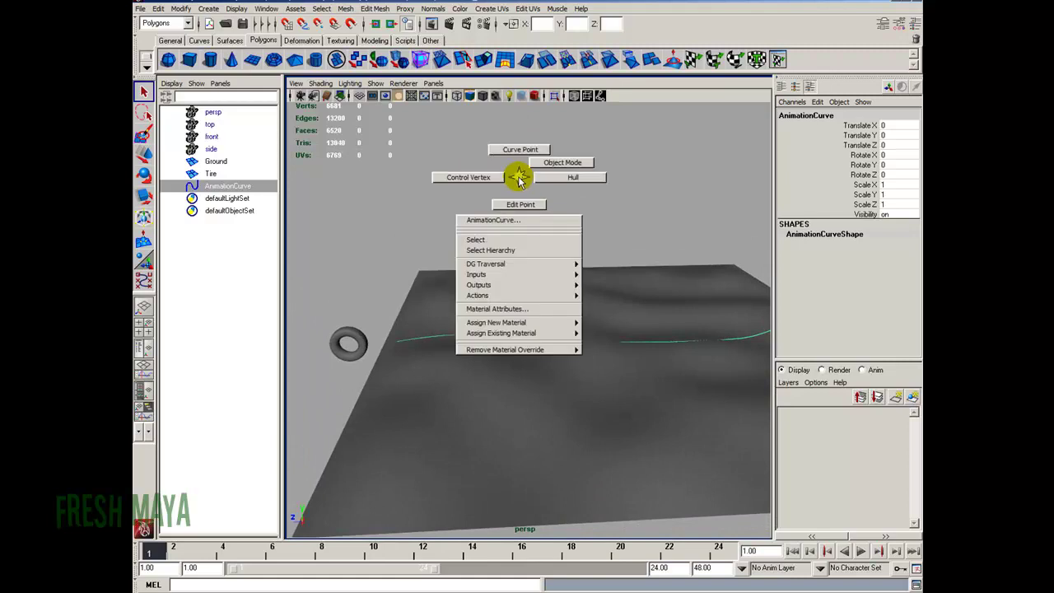
pyautogui.click(478, 180)
pyautogui.keyDown('alt'); pyautogui.moveTo(475, 176); pyautogui.dragTo(484, 356); pyautogui.keyUp('alt')
pyautogui.moveTo(462, 284); pyautogui.dragTo(582, 388)
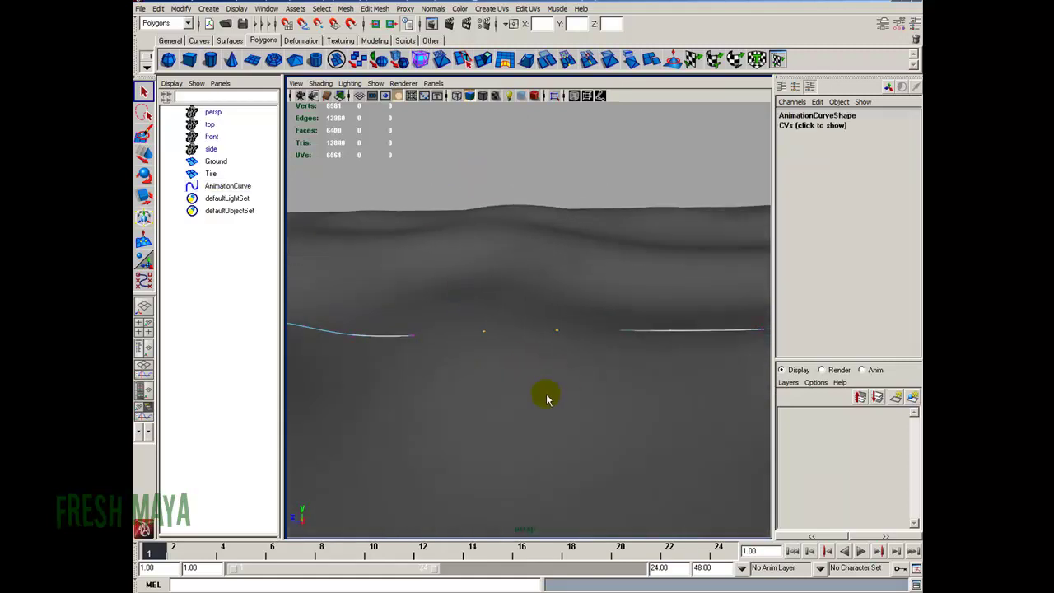
pyautogui.press('w')
pyautogui.moveTo(523, 293); pyautogui.dragTo(523, 290)
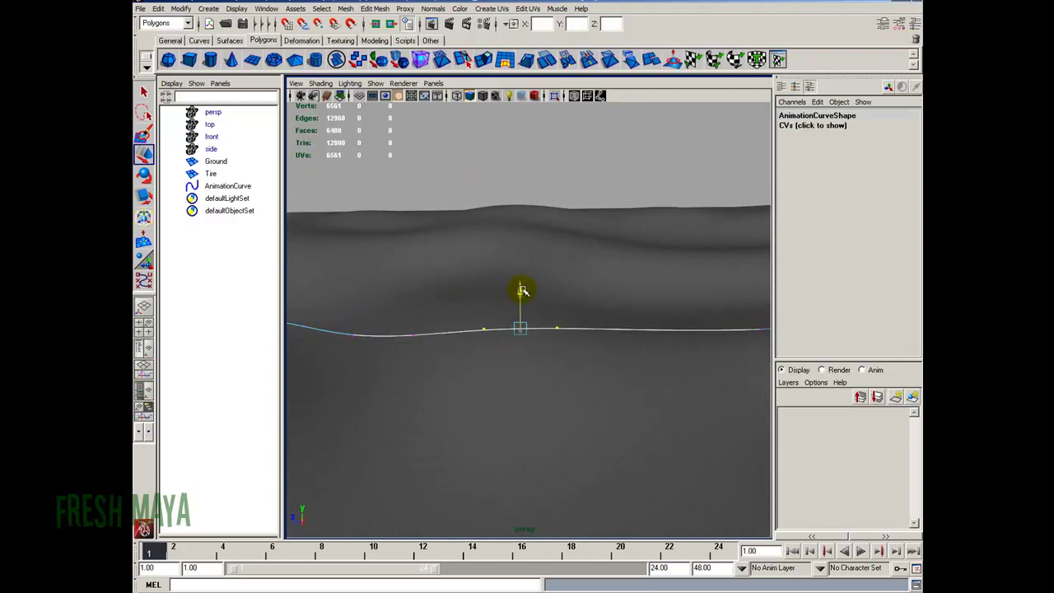
# Move the curve's far end vertex so the path runs out past the ground's far edge
pyautogui.keyDown('alt'); pyautogui.moveTo(670, 322); pyautogui.dragTo(610, 355); pyautogui.keyUp('alt')
pyautogui.keyDown('alt'); pyautogui.moveTo(578, 293); pyautogui.dragTo(630, 340); pyautogui.keyUp('alt')
pyautogui.keyDown('alt'); pyautogui.moveTo(692, 414); pyautogui.dragTo(661, 374); pyautogui.keyUp('alt')
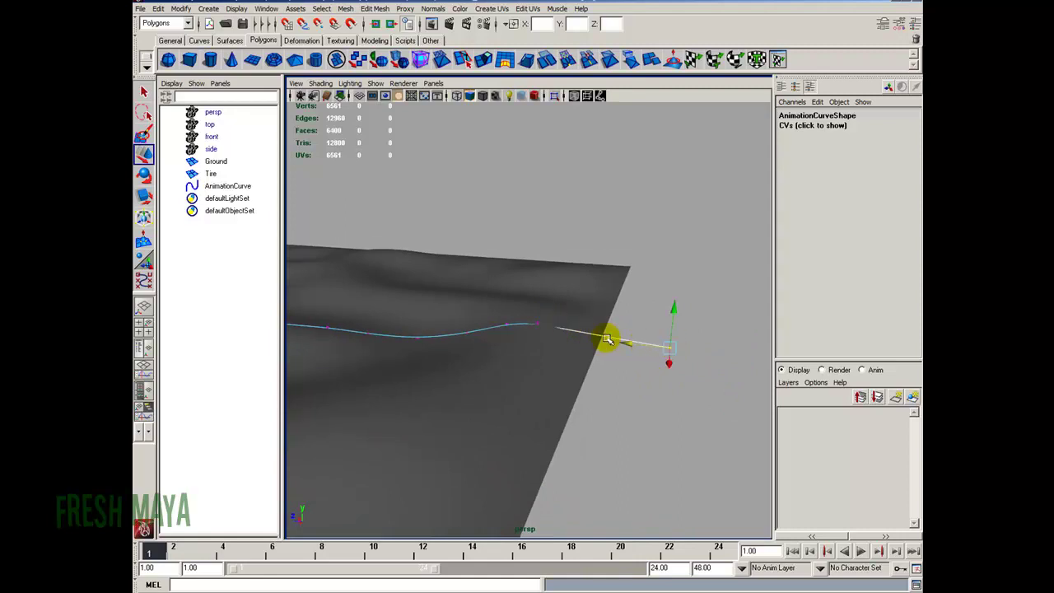
pyautogui.keyDown('alt'); pyautogui.moveTo(639, 345); pyautogui.dragTo(546, 370); pyautogui.keyUp('alt')
pyautogui.moveTo(675, 353); pyautogui.dragTo(675, 380)
# Adjust the height of the control vertices near the far edge so the curve runs just above the ground
pyautogui.keyDown('alt'); pyautogui.moveTo(376, 382); pyautogui.dragTo(570, 408); pyautogui.keyUp('alt')
pyautogui.moveTo(558, 354); pyautogui.dragTo(559, 355)
pyautogui.moveTo(492, 376); pyautogui.dragTo(492, 377)
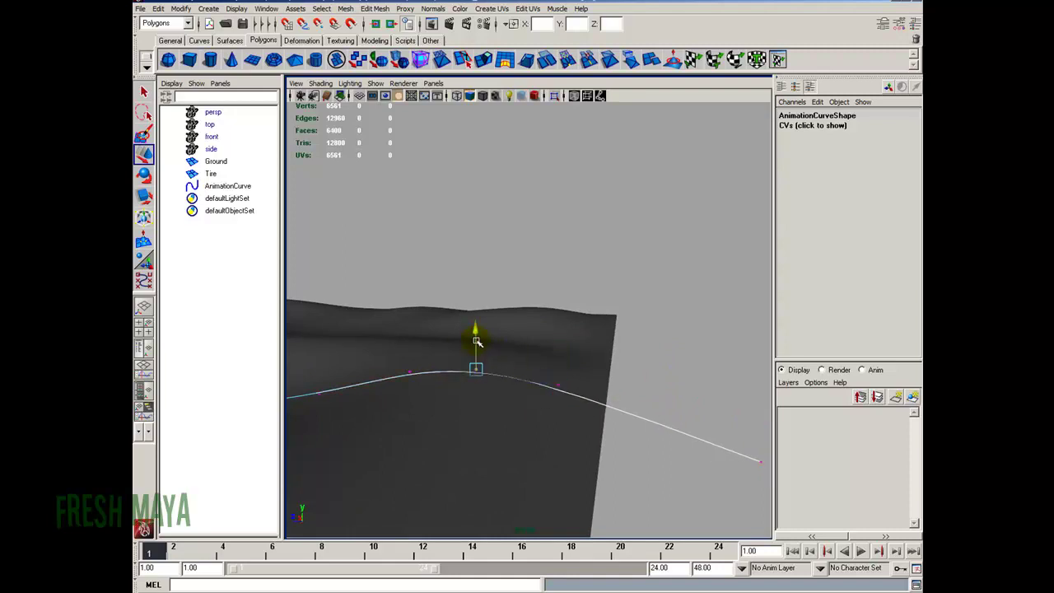
pyautogui.keyDown('alt'); pyautogui.moveTo(387, 387); pyautogui.dragTo(453, 451); pyautogui.keyUp('alt')
# Move the curve's starting vertex off the ground to the center of the tire
pyautogui.moveTo(437, 360); pyautogui.dragTo(531, 434)
pyautogui.moveTo(447, 371); pyautogui.dragTo(502, 360)
pyautogui.keyDown('alt'); pyautogui.moveTo(583, 384); pyautogui.dragTo(597, 387); pyautogui.keyUp('alt')
# Adjust the heights of the starting vertex and its neighbors near the tire, then return the curve to object mode
pyautogui.moveTo(512, 359); pyautogui.dragTo(553, 395)
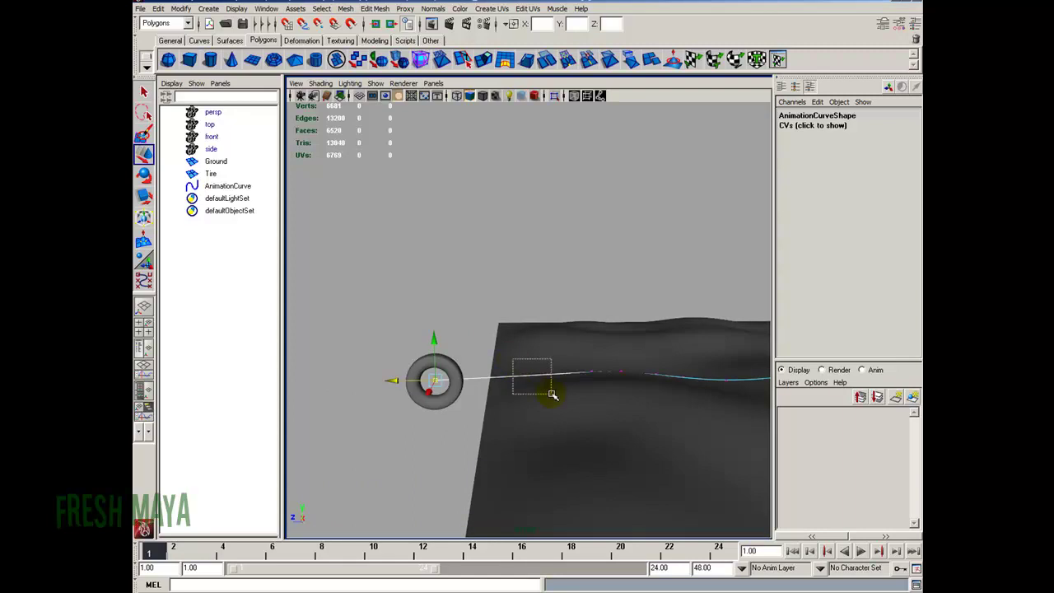
pyautogui.moveTo(603, 368); pyautogui.dragTo(434, 365)
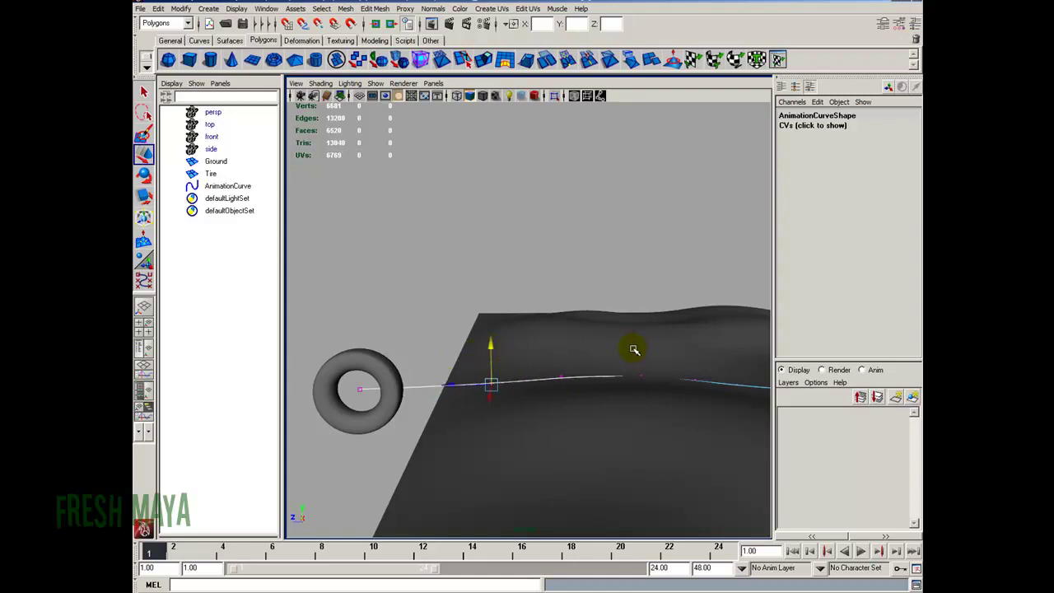
pyautogui.keyDown('alt'); pyautogui.moveTo(642, 360); pyautogui.dragTo(651, 434); pyautogui.keyUp('alt')
pyautogui.moveTo(650, 434)
pyautogui.keyDown('alt'); pyautogui.mouseDown(button='middle')
pyautogui.moveTo(672, 442)
pyautogui.moveTo(648, 425)
pyautogui.mouseUp(button='middle'); pyautogui.keyUp('alt')
pyautogui.moveTo(383, 348); pyautogui.dragTo(454, 381)
pyautogui.moveTo(445, 345); pyautogui.dragTo(446, 349)
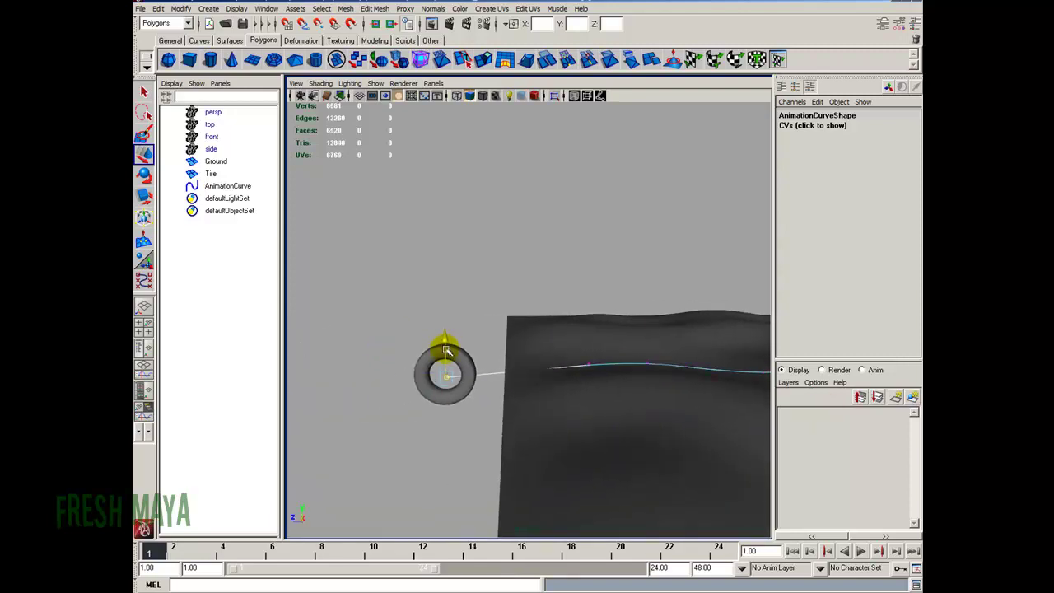
pyautogui.keyDown('alt'); pyautogui.moveTo(565, 376); pyautogui.dragTo(699, 266); pyautogui.keyUp('alt')
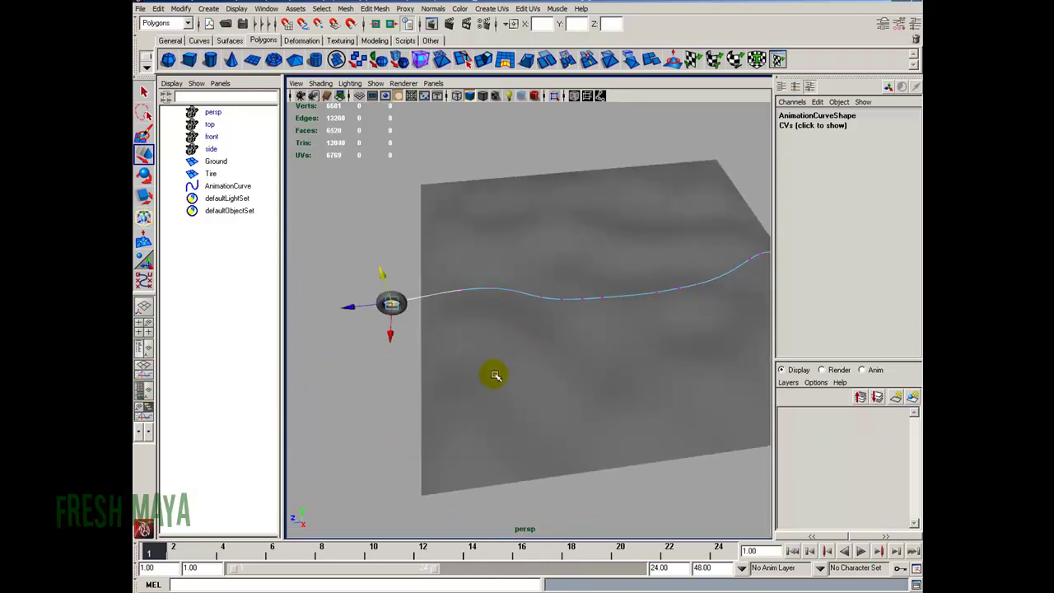
pyautogui.press('F8')
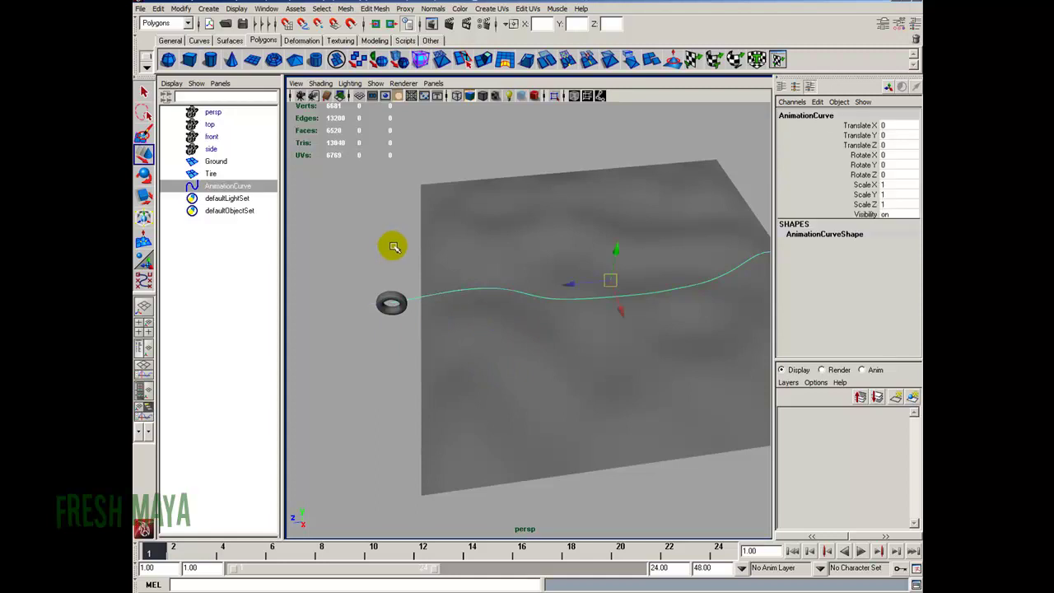
# Delete the construction history of Ground, Tire and AnimationCurve, and save the scene
pyautogui.keyDown('alt'); pyautogui.moveTo(415, 281); pyautogui.dragTo(418, 318); pyautogui.keyUp('alt')
pyautogui.keyDown('alt'); pyautogui.moveTo(487, 377); pyautogui.dragTo(461, 366); pyautogui.keyUp('alt')
pyautogui.moveTo(340, 194); pyautogui.dragTo(736, 485)
pyautogui.click(157, 8)
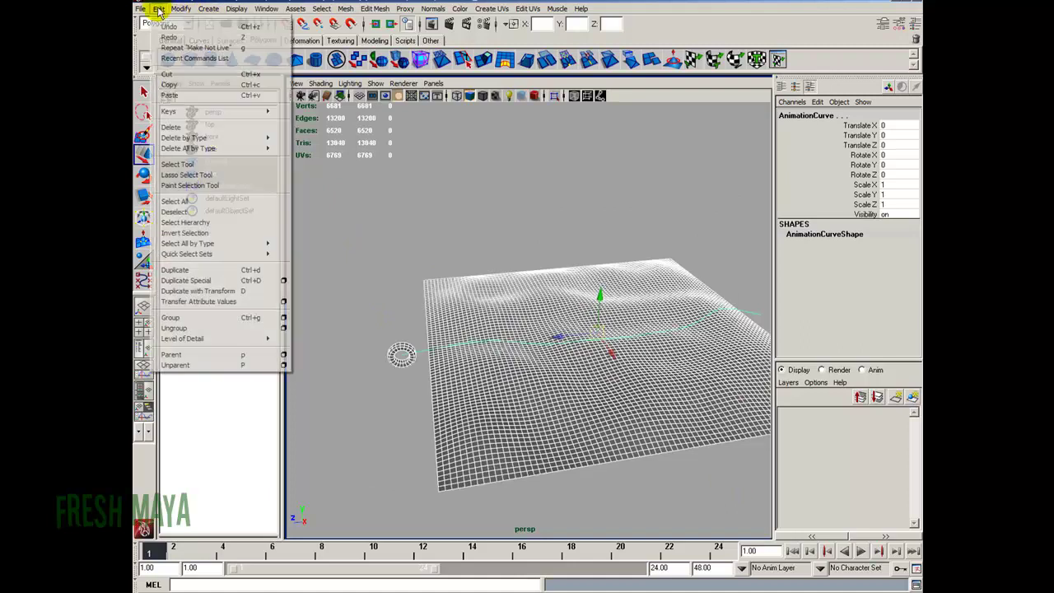
pyautogui.moveTo(202, 137)
pyautogui.click(299, 154)
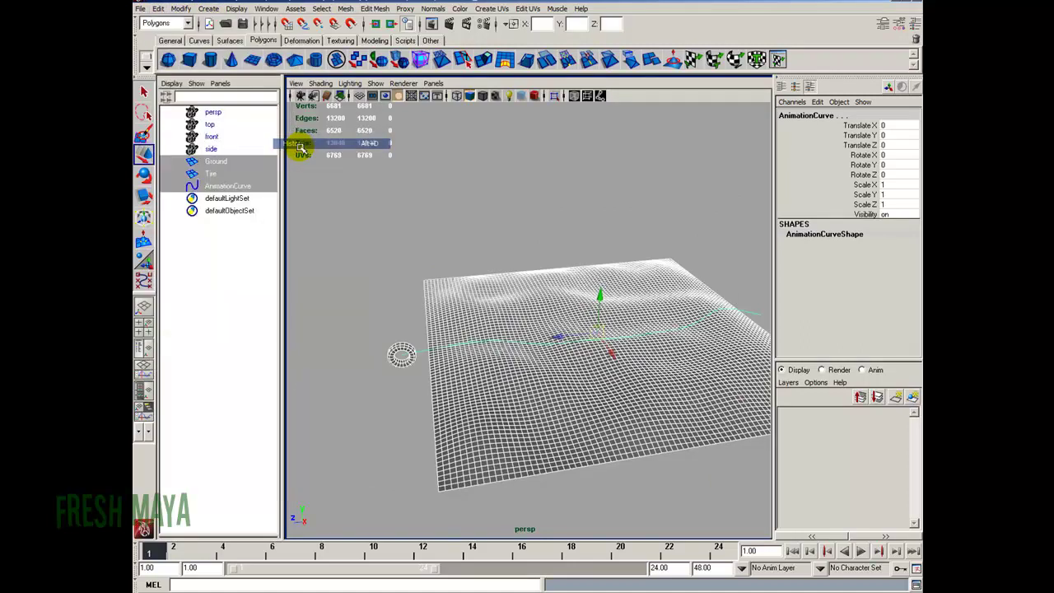
pyautogui.click(321, 154)
pyautogui.press('5')
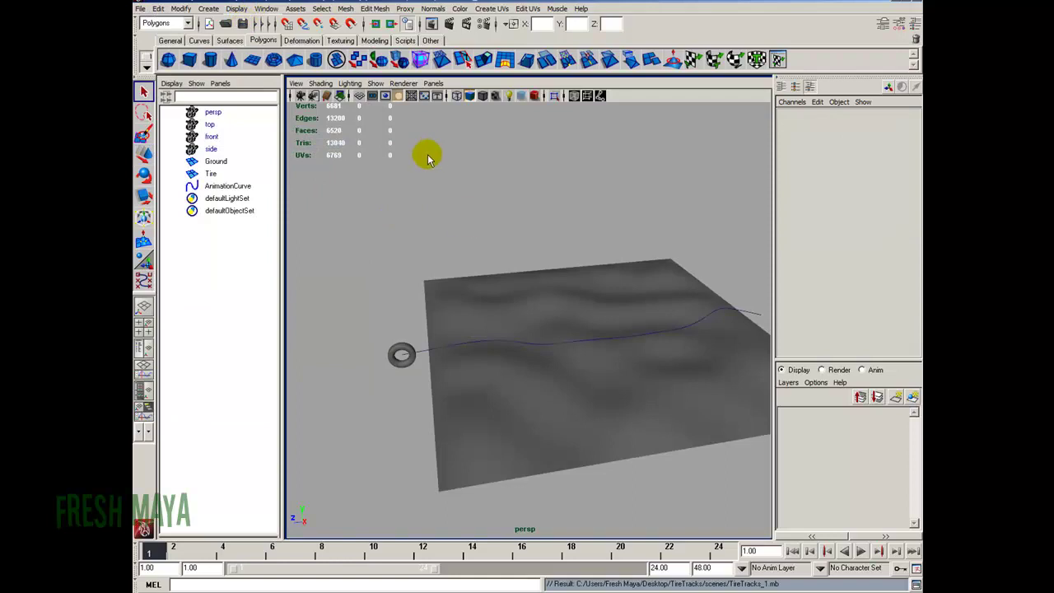
# Select the Tire followed by AnimationCurve, and switch to the Animation menu set
pyautogui.keyDown('alt'); pyautogui.moveTo(476, 284); pyautogui.dragTo(535, 341); pyautogui.keyUp('alt')
pyautogui.click(369, 393)
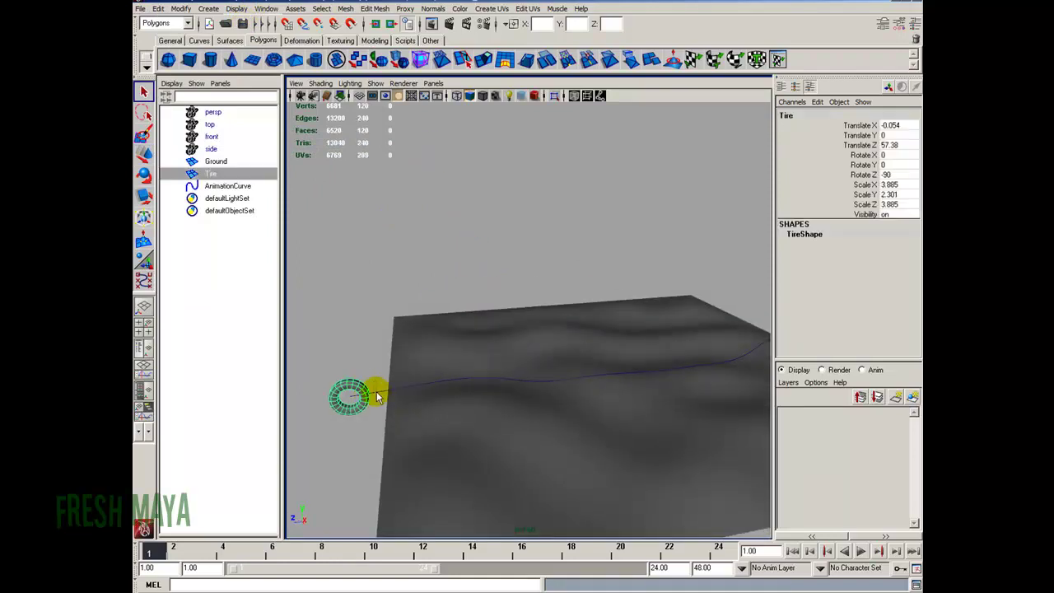
pyautogui.click(381, 390)
pyautogui.keyDown('alt'); pyautogui.moveTo(437, 404); pyautogui.dragTo(453, 368); pyautogui.keyUp('alt')
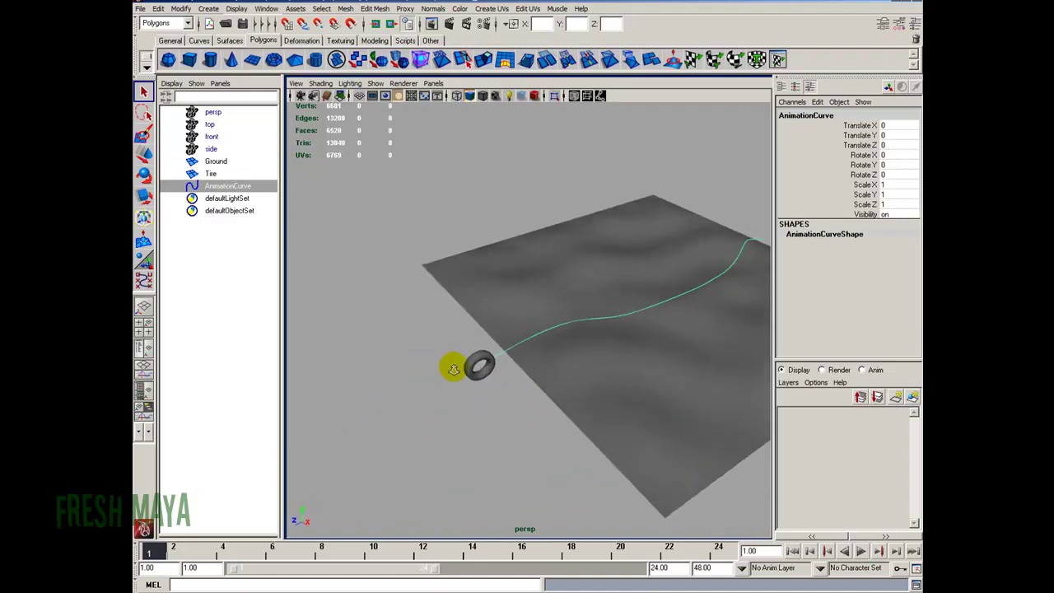
pyautogui.click(214, 173)
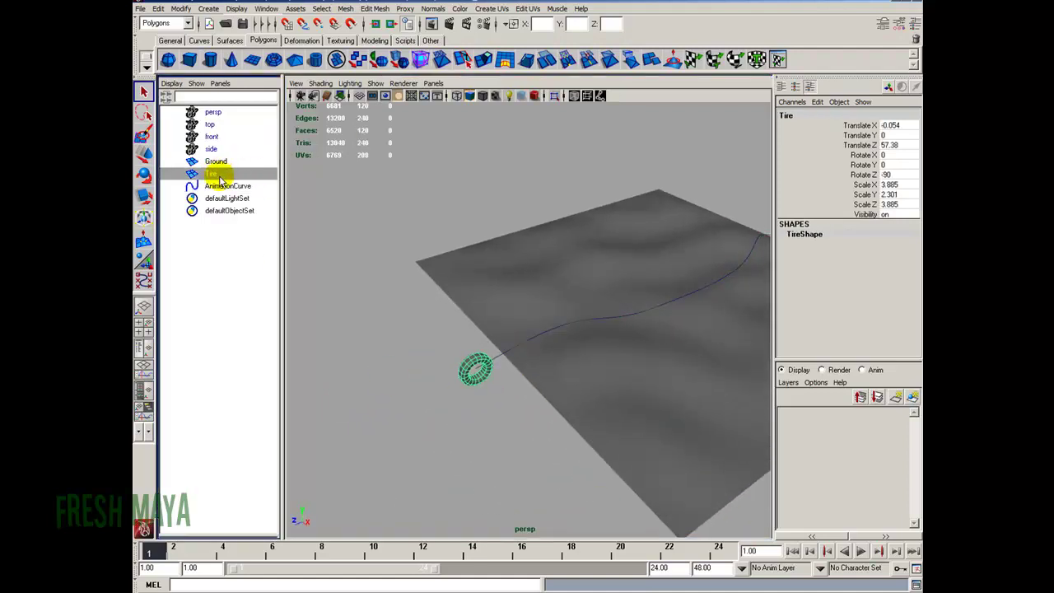
pyautogui.keyDown('ctrl'); pyautogui.click(228, 186); pyautogui.keyUp('ctrl')
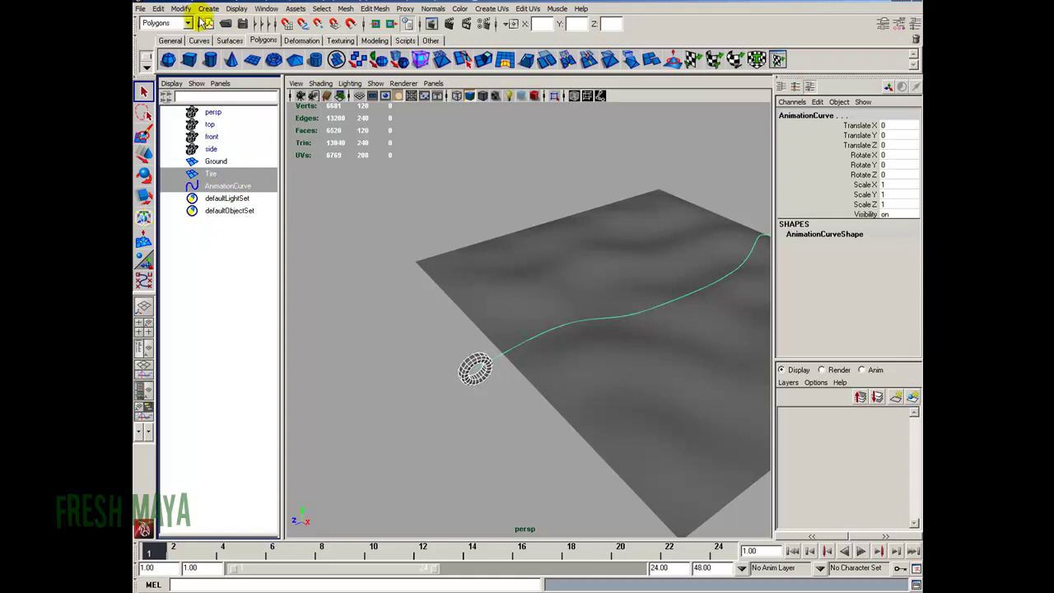
pyautogui.click(174, 23)
pyautogui.click(169, 37)
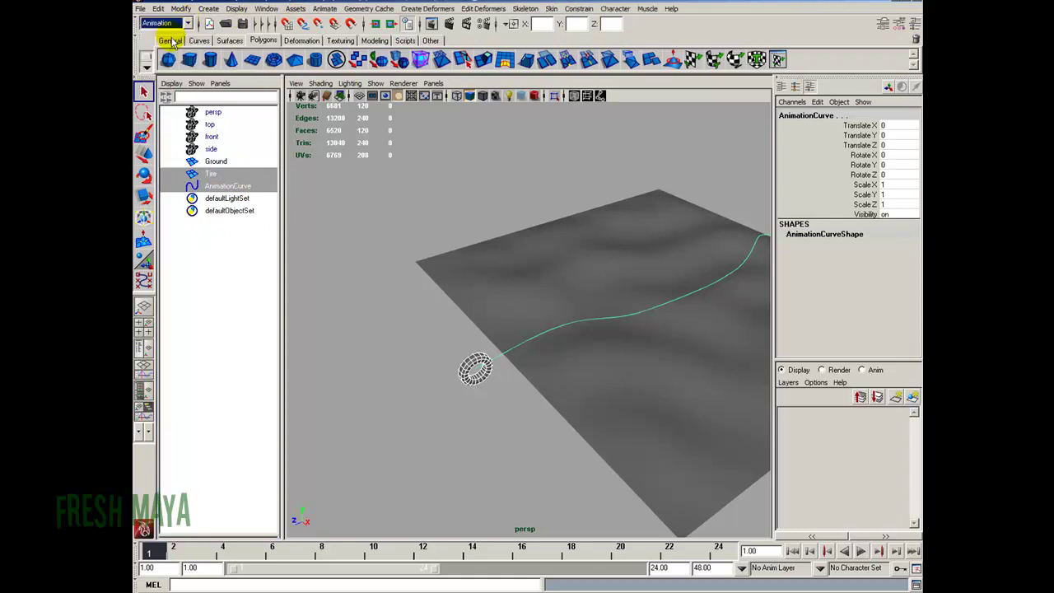
# Attach the Tire to AnimationCurve as a motion path, using reset options, a Start/End time range and end time 150
pyautogui.click(324, 9)
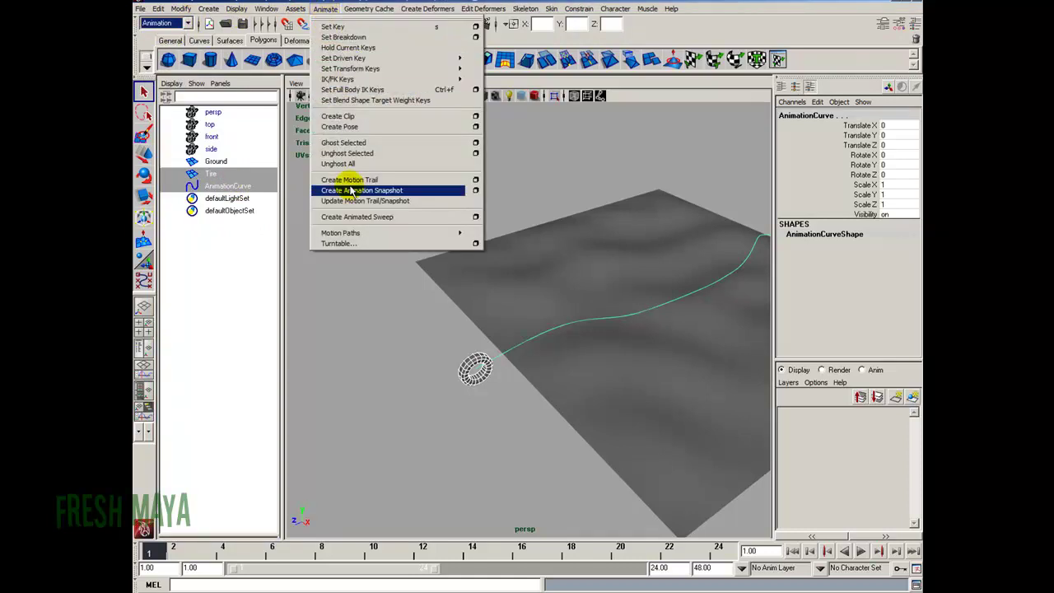
pyautogui.moveTo(359, 235)
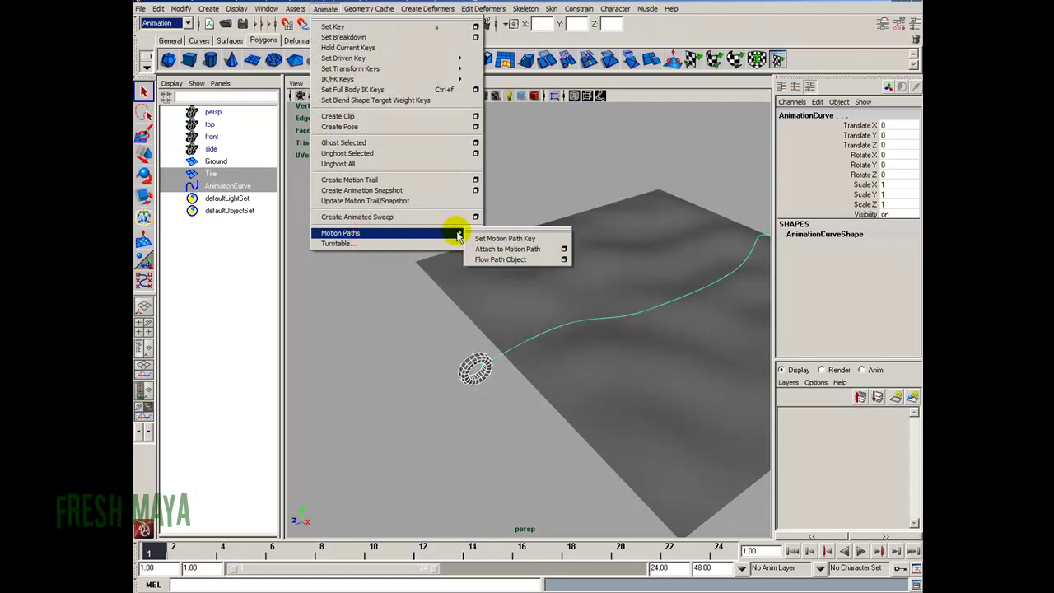
pyautogui.click(563, 249)
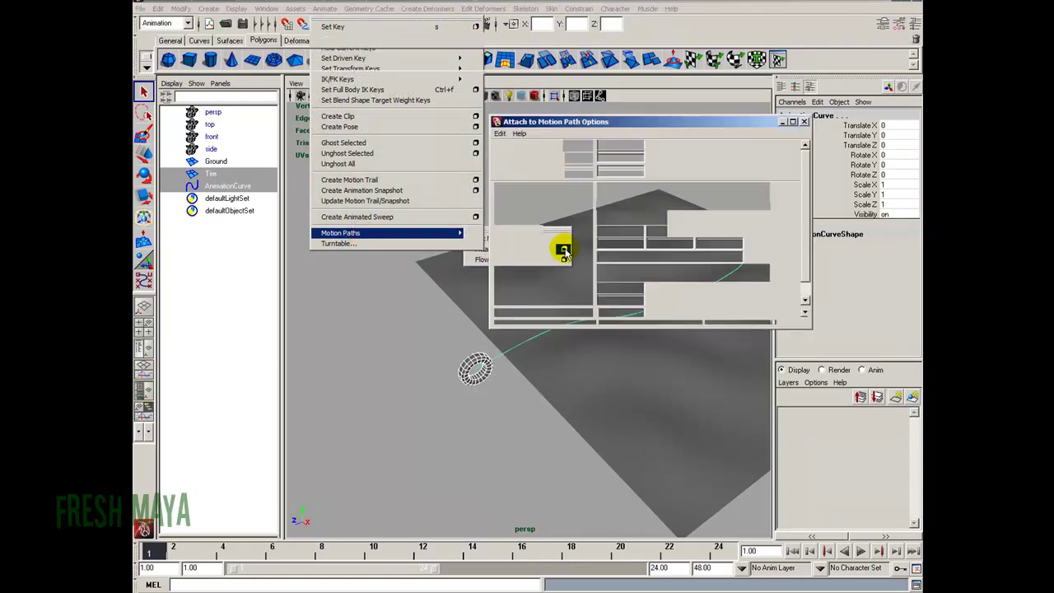
pyautogui.click(500, 134)
pyautogui.click(524, 156)
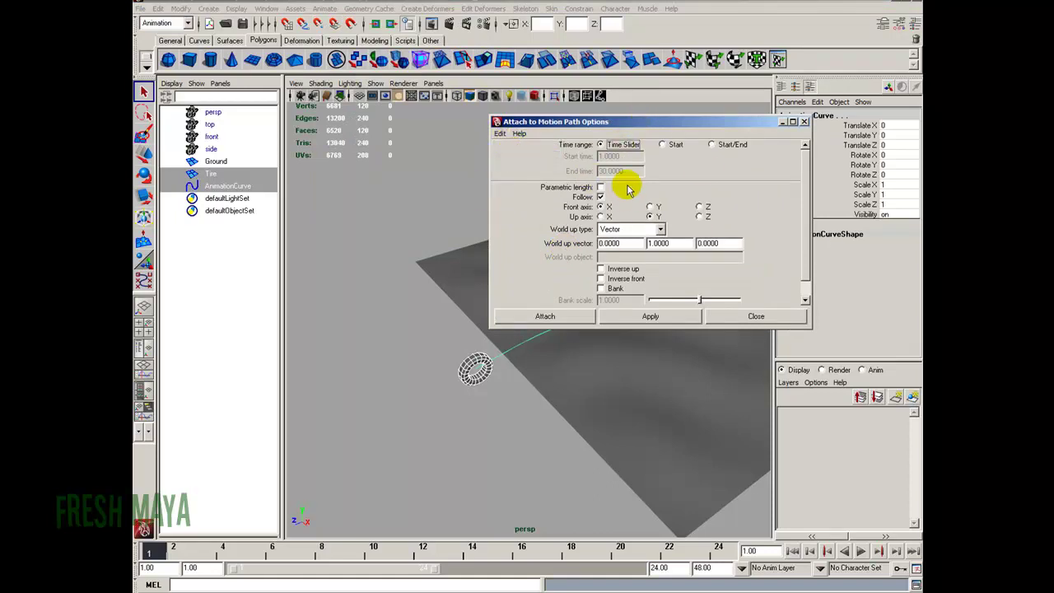
pyautogui.click(712, 145)
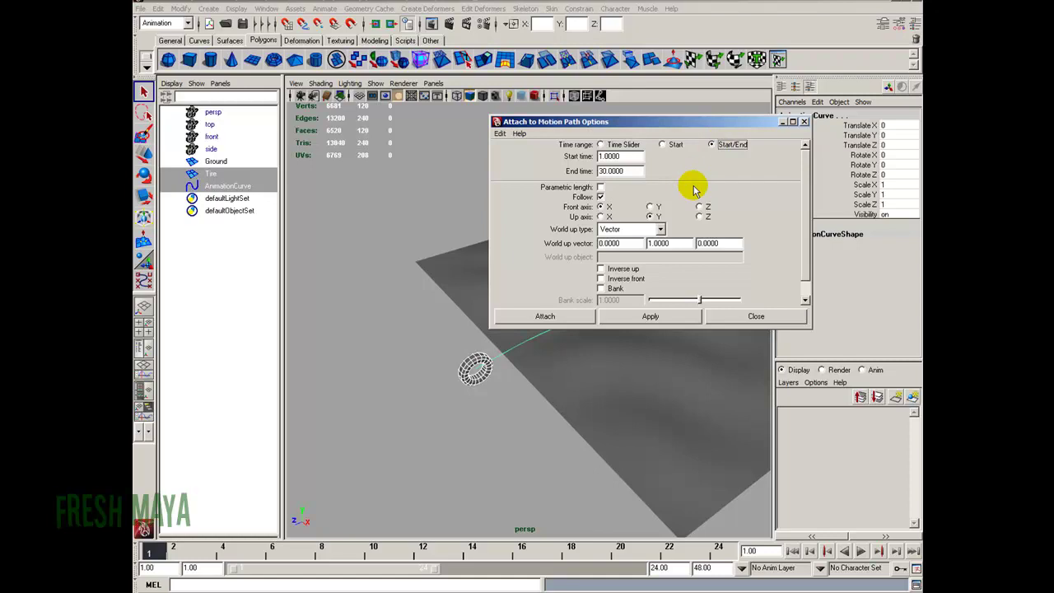
pyautogui.doubleClick(618, 172)
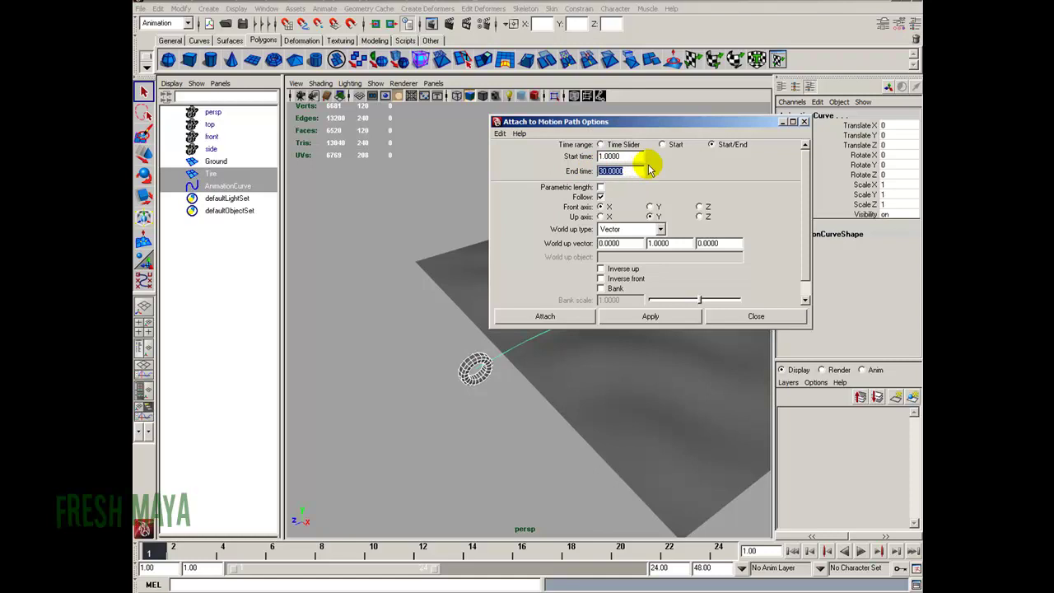
pyautogui.write('150')
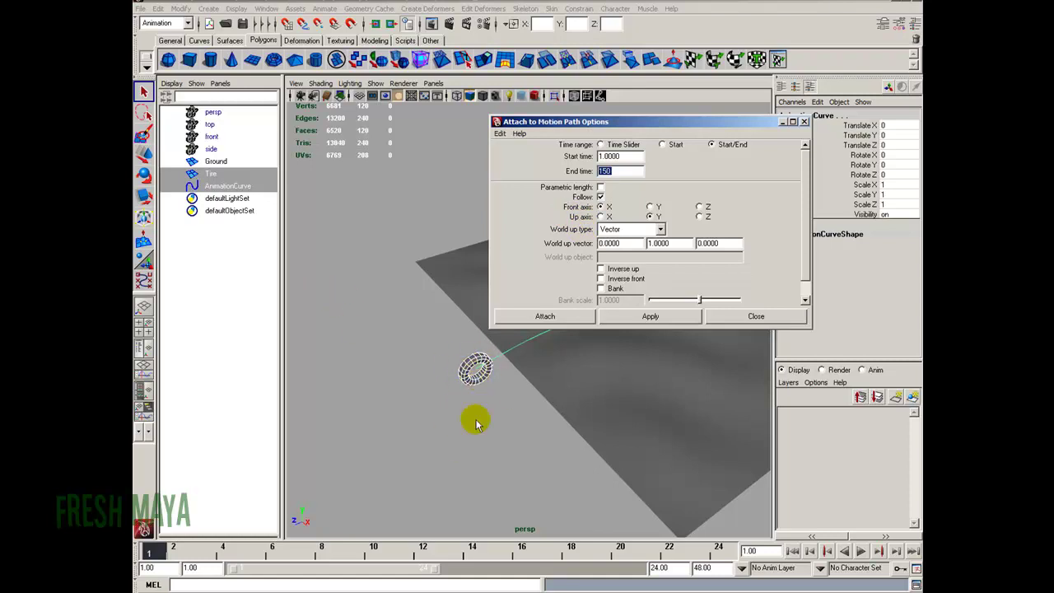
pyautogui.click(545, 317)
# Inspect how the attached tire sits on the path and try rotating it
pyautogui.keyDown('alt'); pyautogui.moveTo(423, 384); pyautogui.dragTo(541, 390, button='right'); pyautogui.keyUp('alt')
pyautogui.keyDown('alt'); pyautogui.moveTo(453, 390); pyautogui.dragTo(546, 398); pyautogui.keyUp('alt')
pyautogui.keyDown('alt'); pyautogui.moveTo(553, 336); pyautogui.dragTo(636, 250, button='middle'); pyautogui.keyUp('alt')
pyautogui.keyDown('alt'); pyautogui.moveTo(403, 418); pyautogui.dragTo(473, 424, button='right'); pyautogui.keyUp('alt')
pyautogui.keyDown('alt'); pyautogui.moveTo(600, 404); pyautogui.dragTo(414, 292); pyautogui.keyUp('alt')
pyautogui.press('e')
pyautogui.hotkey('ctrl', 'z')
pyautogui.keyDown('alt'); pyautogui.moveTo(571, 334); pyautogui.dragTo(400, 200); pyautogui.keyUp('alt')
# Select the Tire and display the attributes of its motionPath1 node
pyautogui.click(432, 284)
pyautogui.click(418, 330)
pyautogui.click(880, 24)
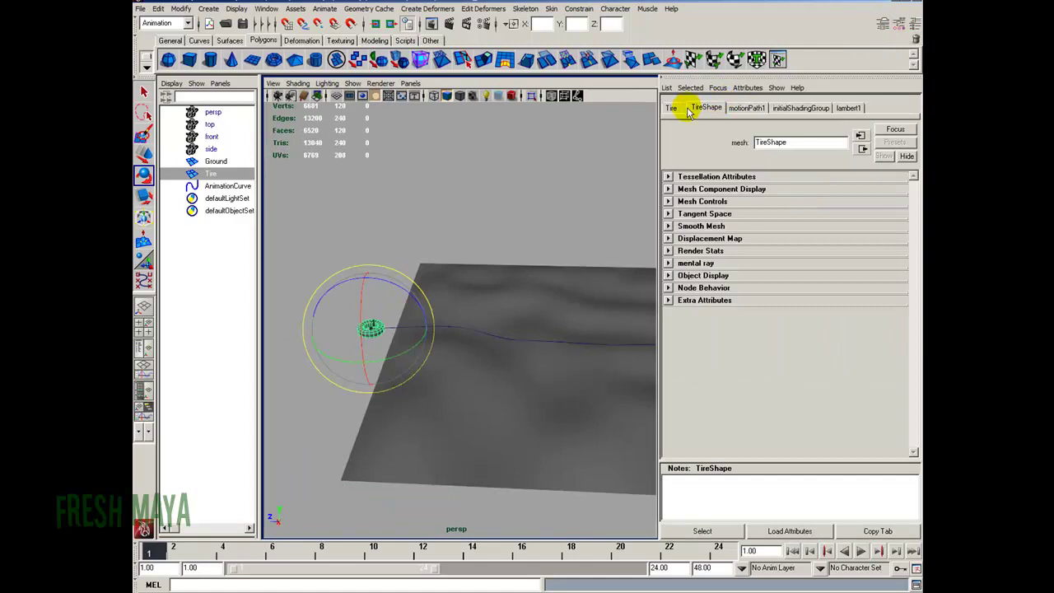
pyautogui.click(745, 111)
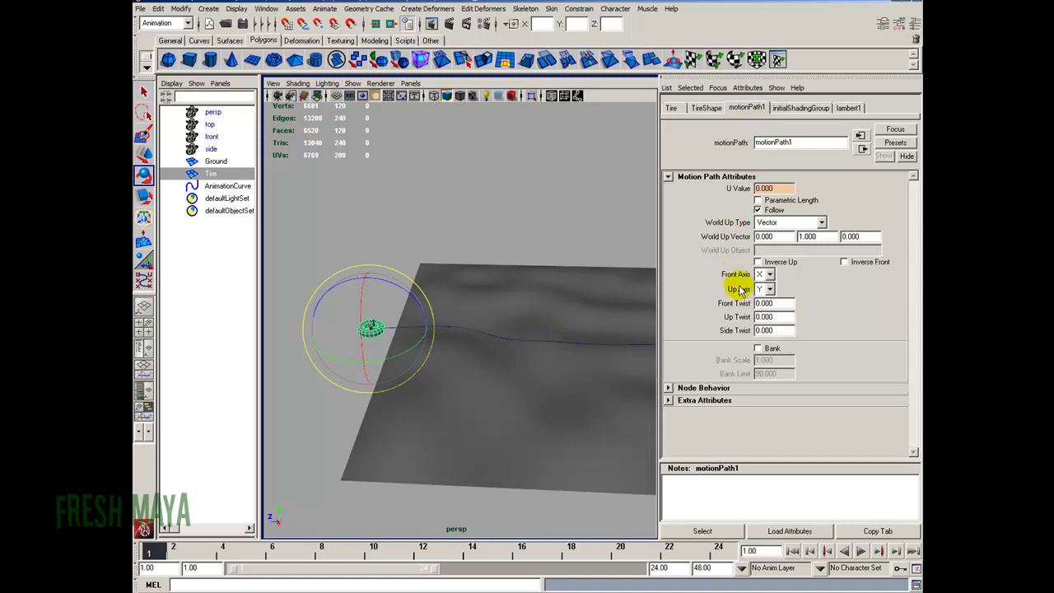
# Set the Tire's motion path Up Axis to X and its Front Axis to Z
pyautogui.click(770, 279)
pyautogui.click(770, 277)
pyautogui.click(771, 290)
pyautogui.click(772, 291)
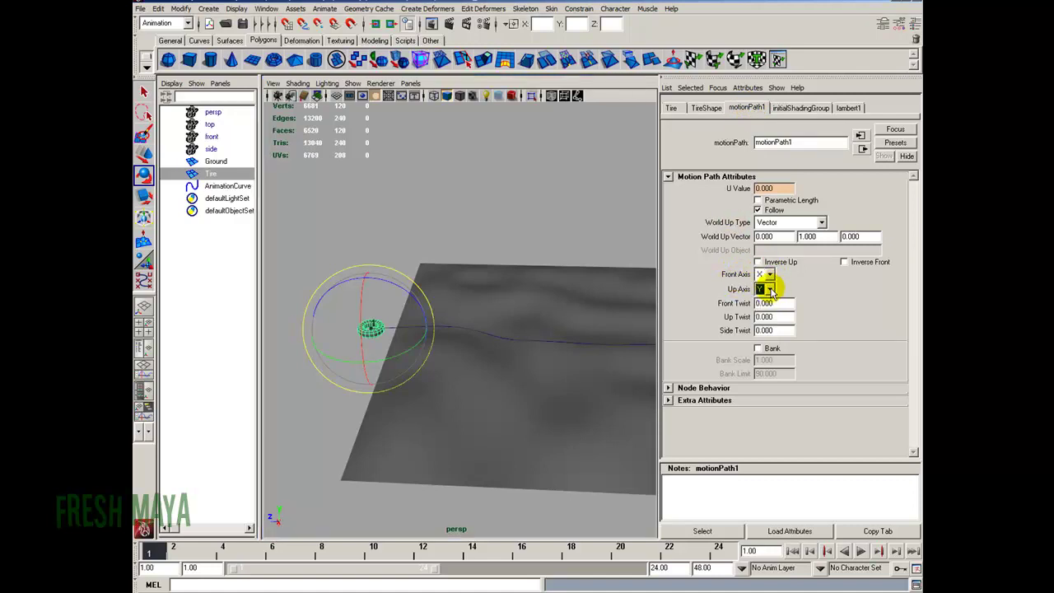
pyautogui.keyDown('alt'); pyautogui.moveTo(389, 360); pyautogui.dragTo(443, 326); pyautogui.keyUp('alt')
pyautogui.press('w')
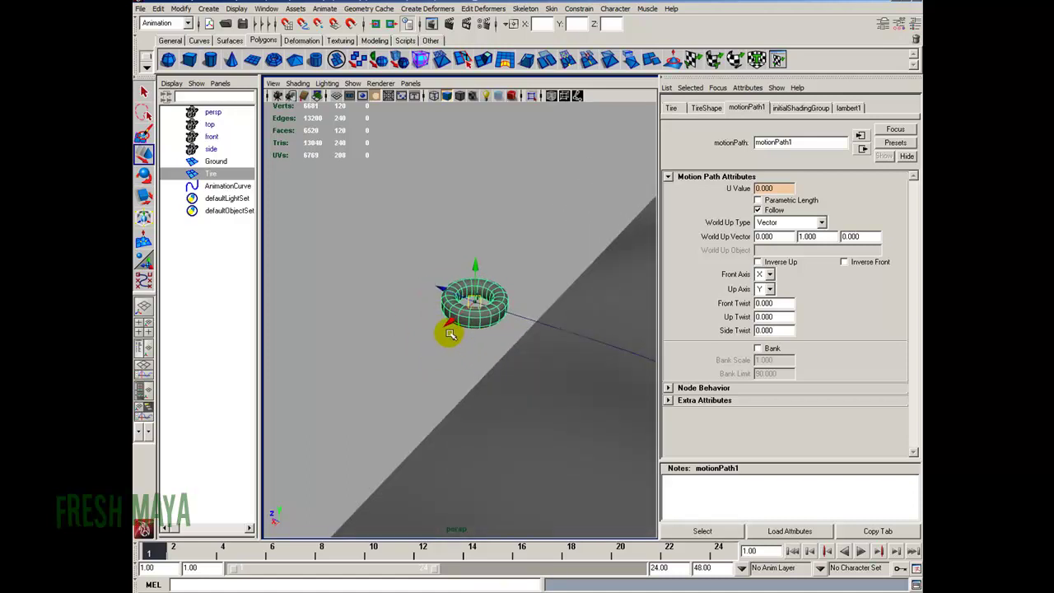
pyautogui.click(770, 289)
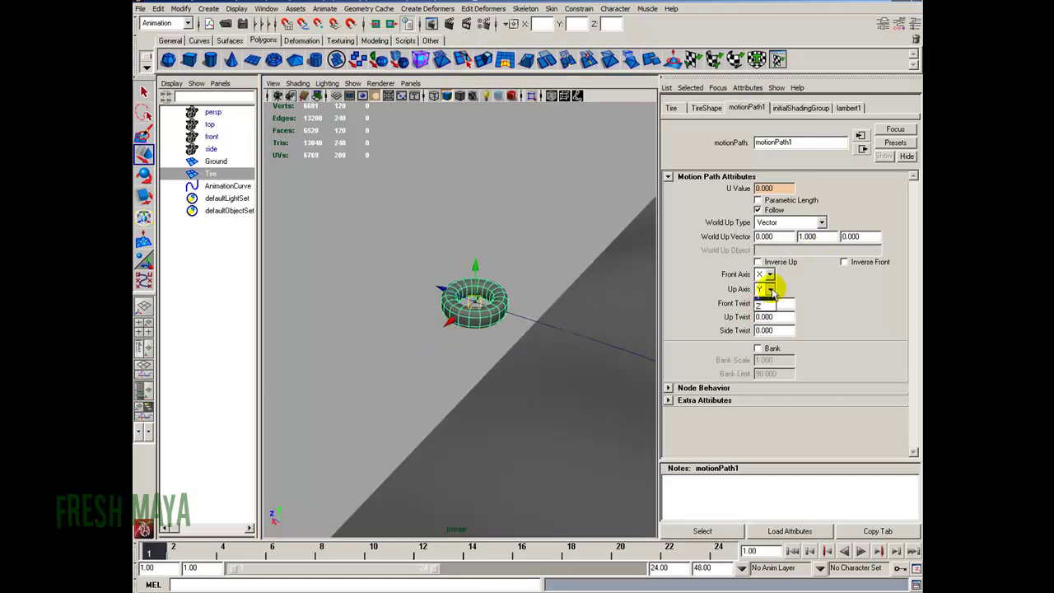
pyautogui.click(764, 299)
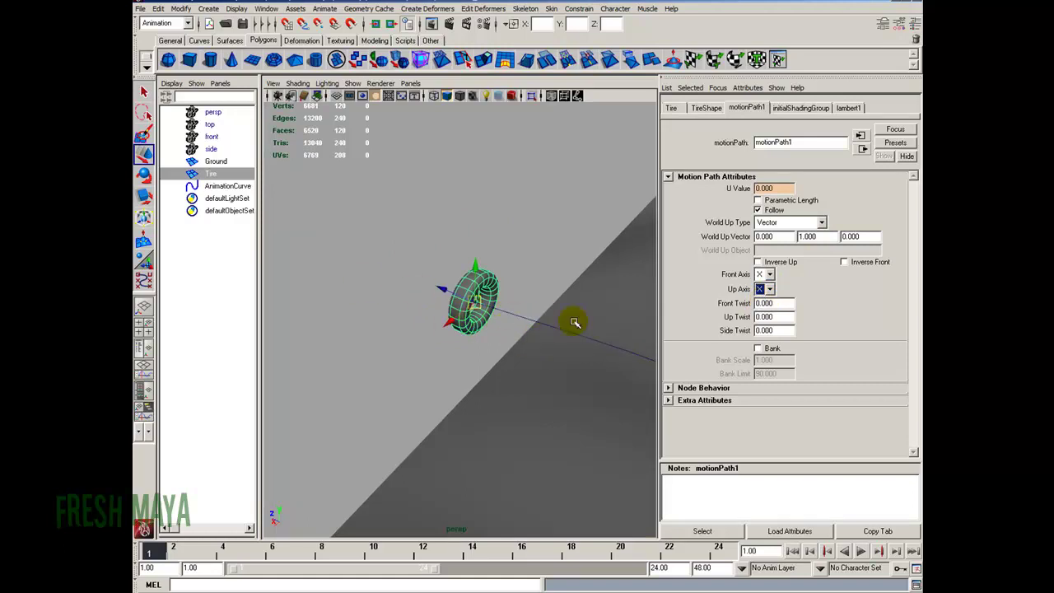
pyautogui.click(768, 274)
pyautogui.click(764, 303)
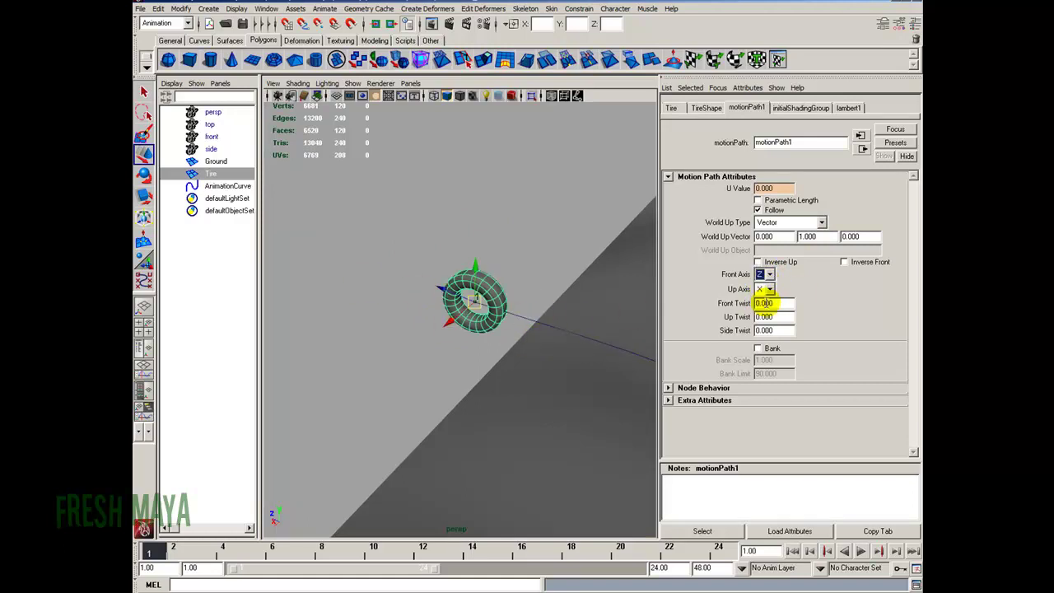
# Deselect the Tire and examine its orientation relative to the curve and the Ground from several angles
pyautogui.keyDown('alt'); pyautogui.moveTo(519, 365); pyautogui.dragTo(436, 342, button='right'); pyautogui.keyUp('alt')
pyautogui.keyDown('alt'); pyautogui.moveTo(436, 342); pyautogui.dragTo(333, 325); pyautogui.keyUp('alt')
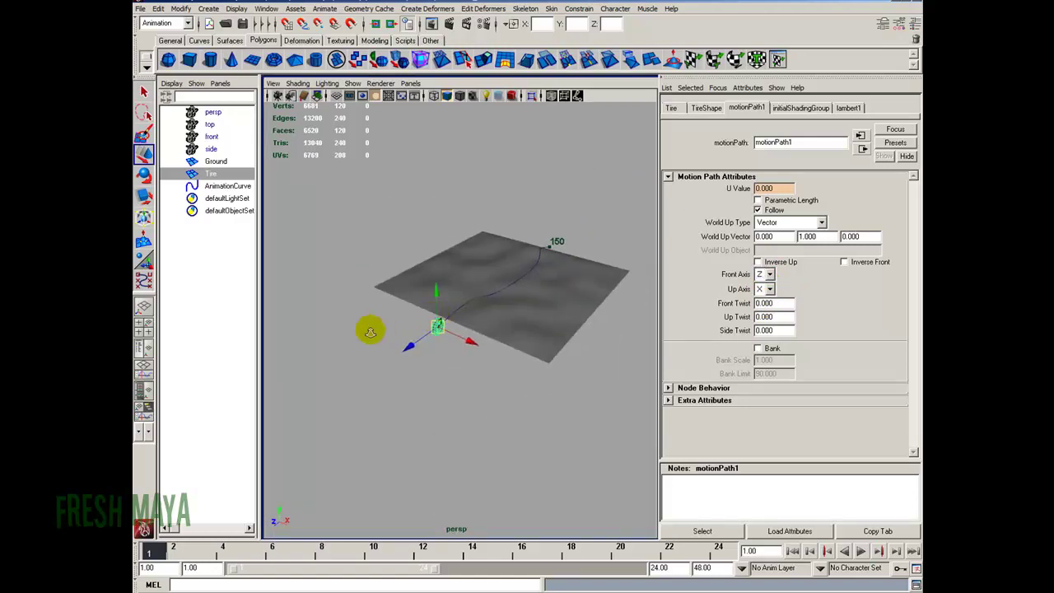
pyautogui.keyDown('alt'); pyautogui.moveTo(333, 325); pyautogui.dragTo(520, 320, button='right'); pyautogui.keyUp('alt')
pyautogui.click(351, 259)
pyautogui.keyDown('alt'); pyautogui.moveTo(350, 259); pyautogui.dragTo(452, 280); pyautogui.keyUp('alt')
pyautogui.keyDown('alt'); pyautogui.moveTo(451, 280); pyautogui.dragTo(338, 286, button='right'); pyautogui.keyUp('alt')
pyautogui.keyDown('alt'); pyautogui.moveTo(337, 286); pyautogui.dragTo(381, 289); pyautogui.keyUp('alt')
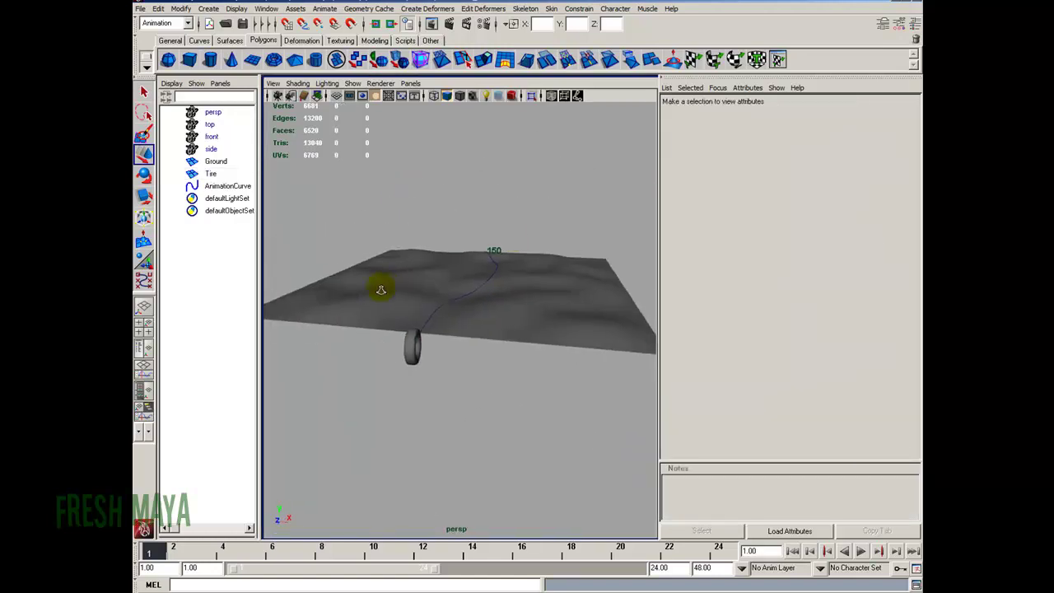
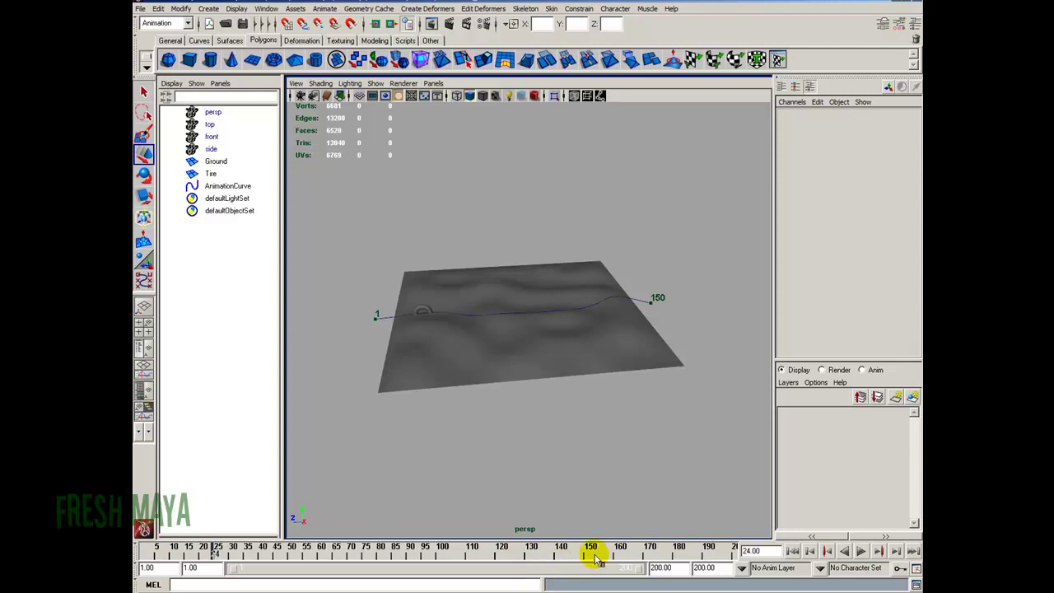
# Play the animation from the first frame several times to review how the Tire travels along the path
pyautogui.keyDown('alt'); pyautogui.moveTo(489, 445); pyautogui.dragTo(623, 439, button='right'); pyautogui.keyUp('alt')
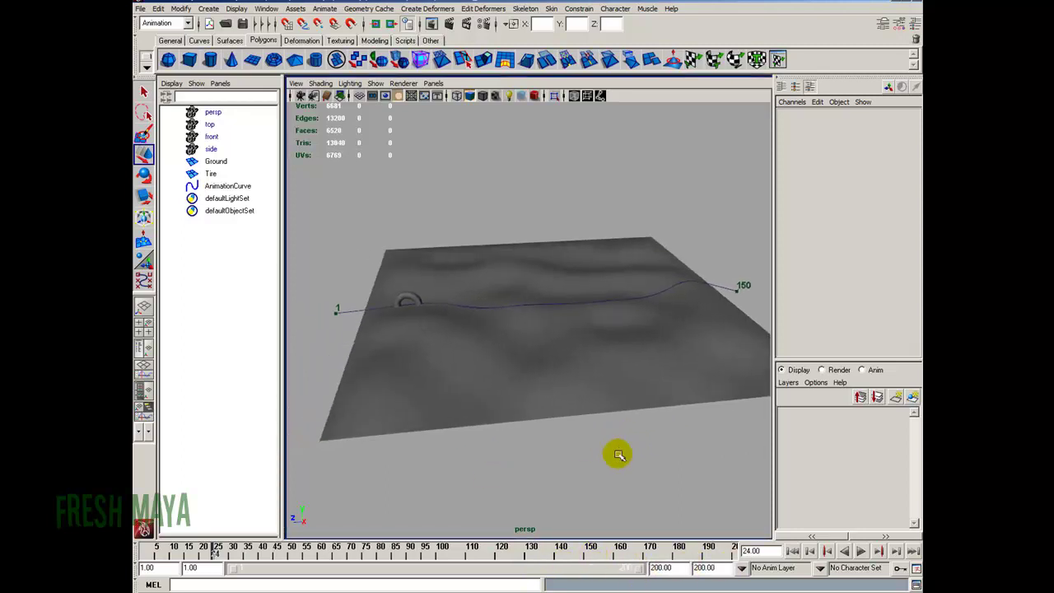
pyautogui.click(792, 551)
pyautogui.click(860, 551)
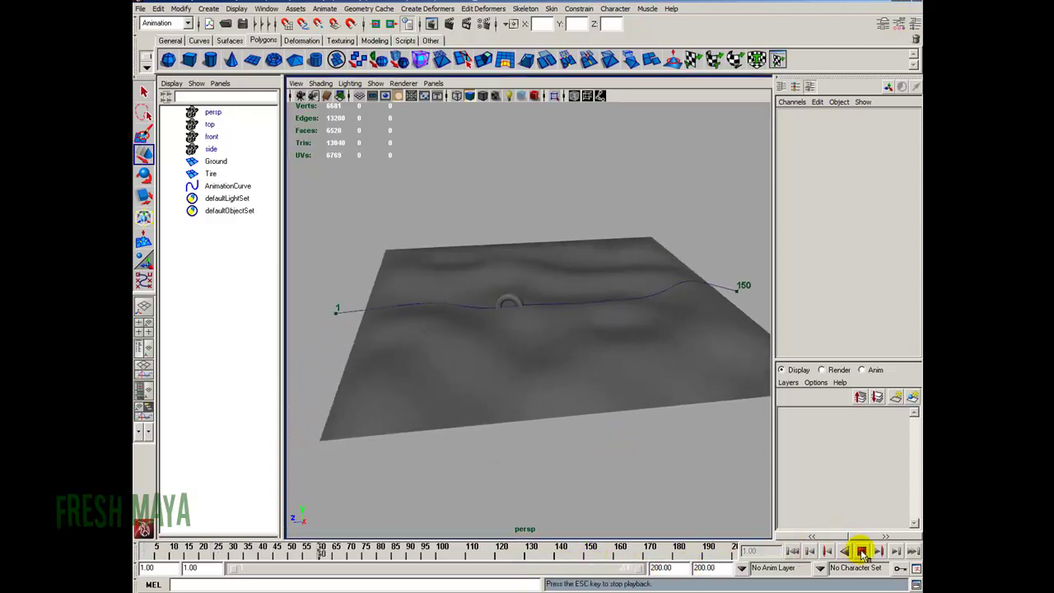
pyautogui.click(860, 551)
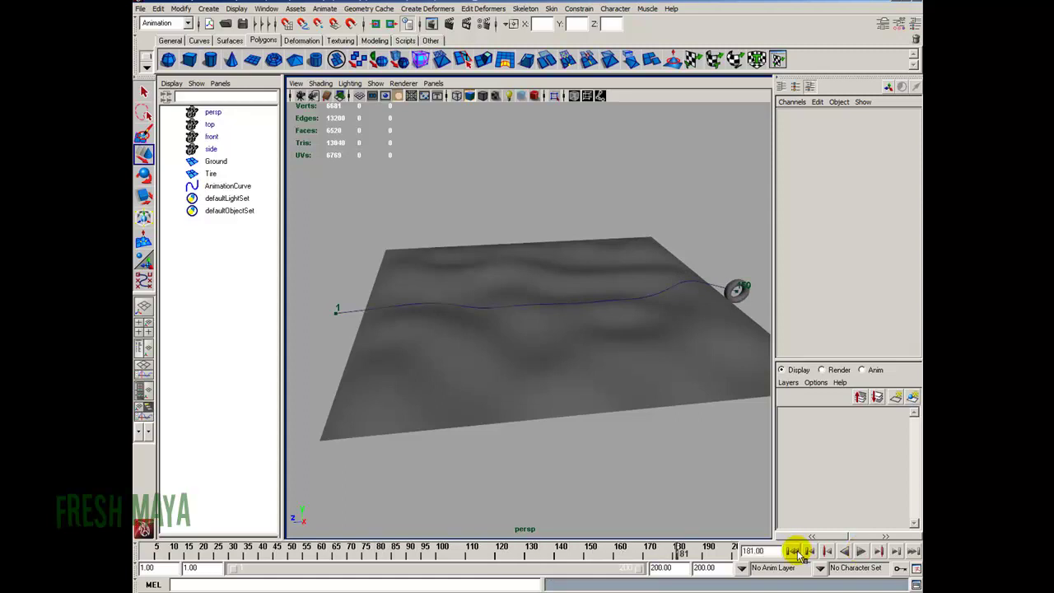
pyautogui.click(795, 551)
pyautogui.click(860, 551)
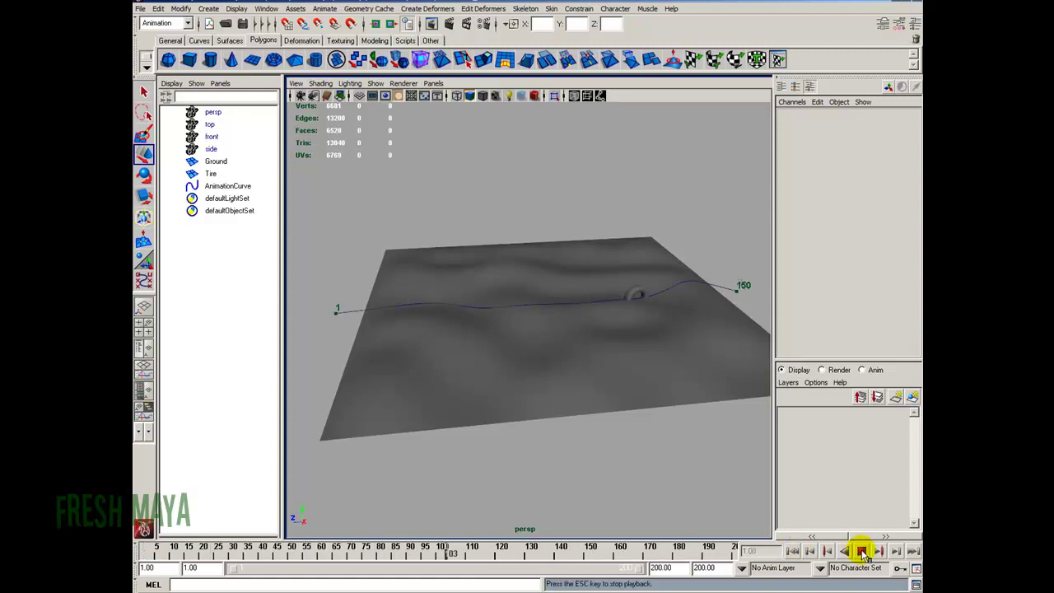
pyautogui.click(860, 551)
pyautogui.click(795, 551)
pyautogui.click(861, 551)
pyautogui.click(861, 552)
# Select AnimationCurve and raise it about 2 units along Y to lift the tire out of the Ground
pyautogui.keyDown('alt'); pyautogui.moveTo(446, 320); pyautogui.dragTo(579, 369, button='right'); pyautogui.keyUp('alt')
pyautogui.keyDown('alt'); pyautogui.moveTo(350, 399); pyautogui.dragTo(500, 409, button='middle'); pyautogui.keyUp('alt')
pyautogui.keyDown('alt'); pyautogui.moveTo(535, 404); pyautogui.dragTo(557, 386, button='right'); pyautogui.keyUp('alt')
pyautogui.keyDown('alt'); pyautogui.moveTo(539, 357); pyautogui.dragTo(555, 342); pyautogui.keyUp('alt')
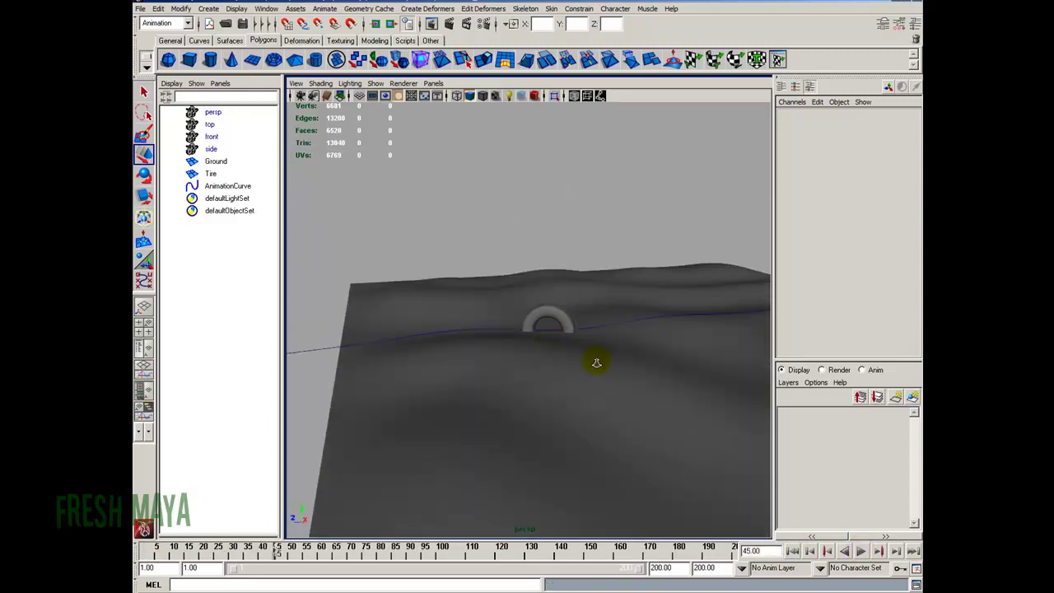
pyautogui.keyDown('alt'); pyautogui.moveTo(603, 363); pyautogui.dragTo(536, 357, button='right'); pyautogui.keyUp('alt')
pyautogui.click(367, 339)
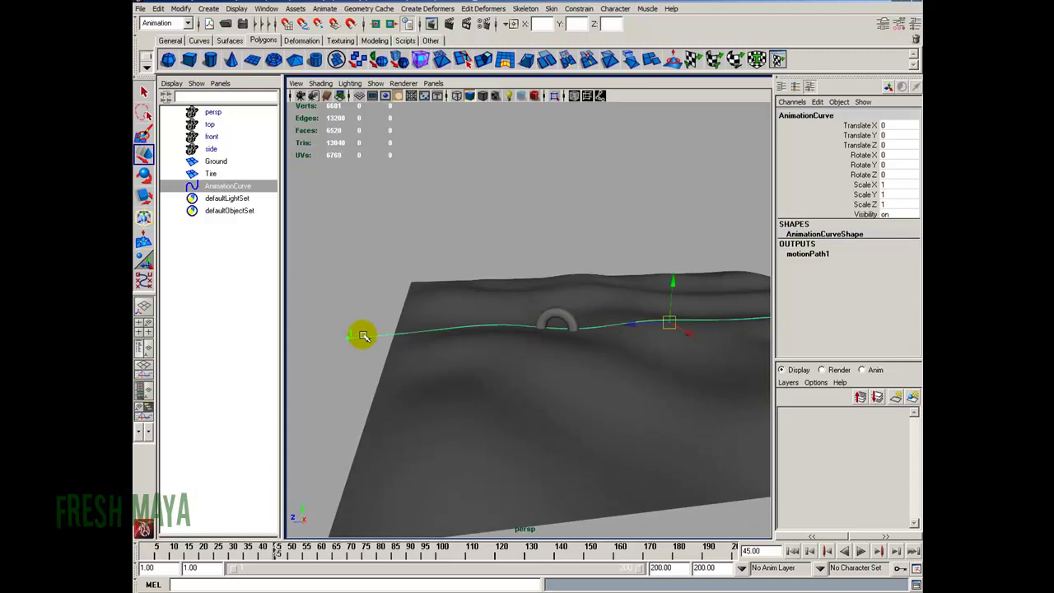
pyautogui.click(233, 186)
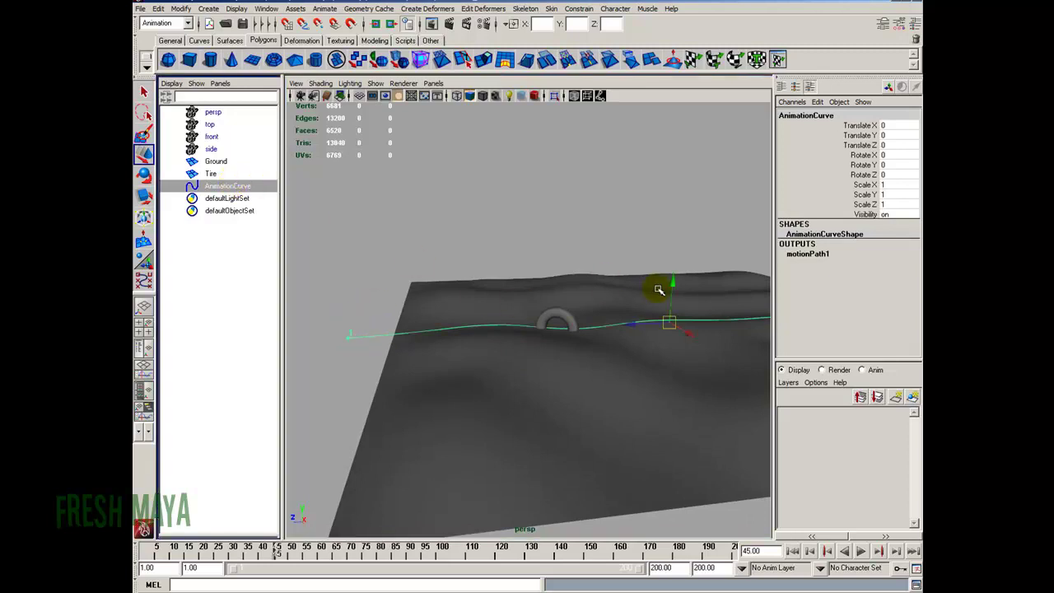
pyautogui.moveTo(676, 292); pyautogui.dragTo(674, 267)
pyautogui.keyDown('alt'); pyautogui.moveTo(483, 313); pyautogui.dragTo(595, 332); pyautogui.keyUp('alt')
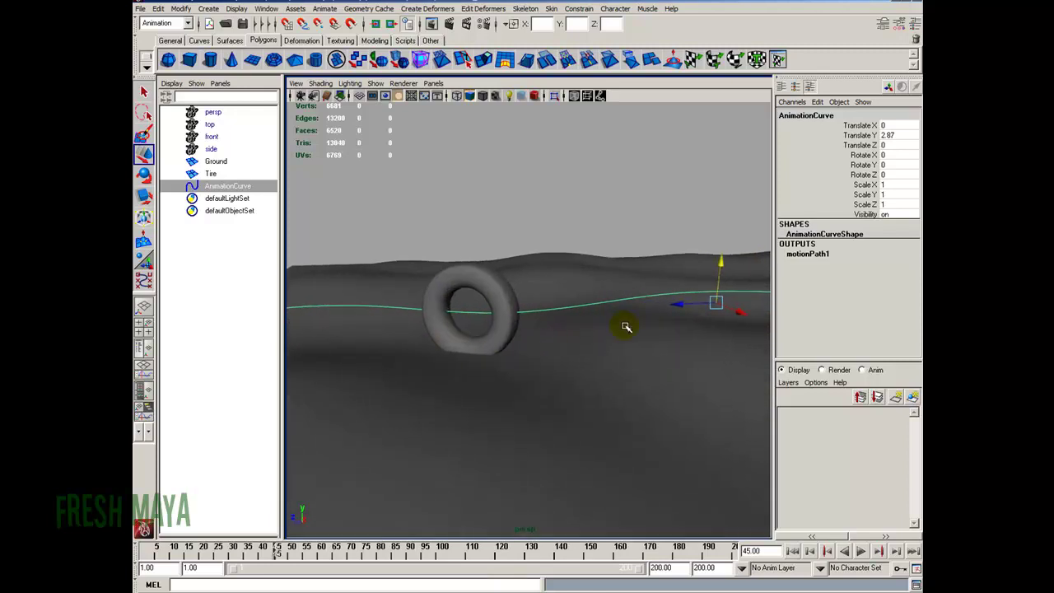
pyautogui.moveTo(723, 261)
pyautogui.mouseDown()
pyautogui.moveTo(723, 245)
pyautogui.moveTo(721, 273)
pyautogui.mouseUp()
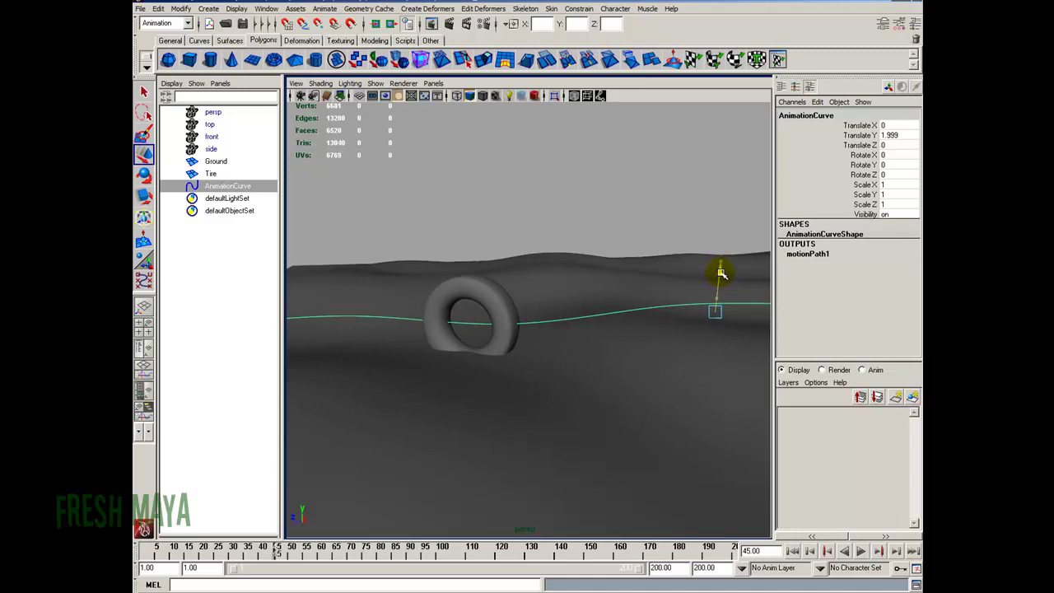
# Fine-tune AnimationCurve's height and check the tire's contact with the Ground from several angles
pyautogui.keyDown('alt'); pyautogui.moveTo(439, 363); pyautogui.dragTo(595, 266); pyautogui.keyUp('alt')
pyautogui.scroll(4, 522, 352)
pyautogui.keyDown('alt'); pyautogui.moveTo(522, 353); pyautogui.dragTo(642, 347, button='middle'); pyautogui.keyUp('alt')
pyautogui.moveTo(744, 256); pyautogui.dragTo(745, 256)
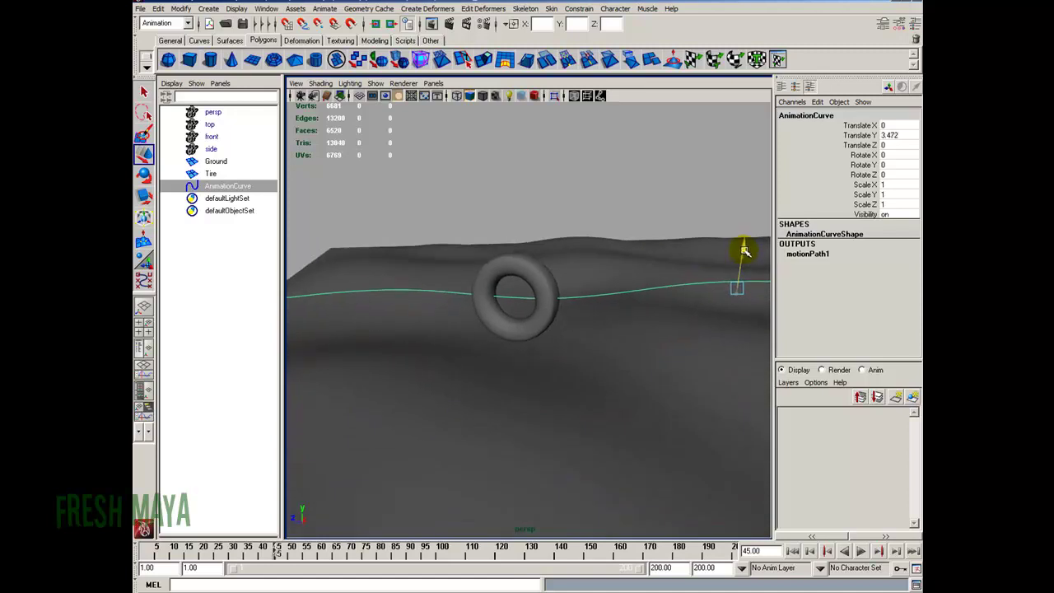
pyautogui.keyDown('alt'); pyautogui.moveTo(673, 331); pyautogui.dragTo(622, 334, button='right'); pyautogui.keyUp('alt')
pyautogui.keyDown('alt'); pyautogui.moveTo(621, 336); pyautogui.dragTo(644, 313); pyautogui.keyUp('alt')
pyautogui.keyDown('alt'); pyautogui.moveTo(594, 325); pyautogui.dragTo(517, 335, button='right'); pyautogui.keyUp('alt')
pyautogui.keyDown('alt'); pyautogui.moveTo(517, 334); pyautogui.dragTo(536, 377); pyautogui.keyUp('alt')
# Deselect AnimationCurve, play the tire animation from frame 1 to check its height over the Ground, and rewind
pyautogui.click(792, 551)
pyautogui.keyDown('alt'); pyautogui.moveTo(745, 526); pyautogui.dragTo(575, 429); pyautogui.keyUp('alt')
pyautogui.click(580, 262)
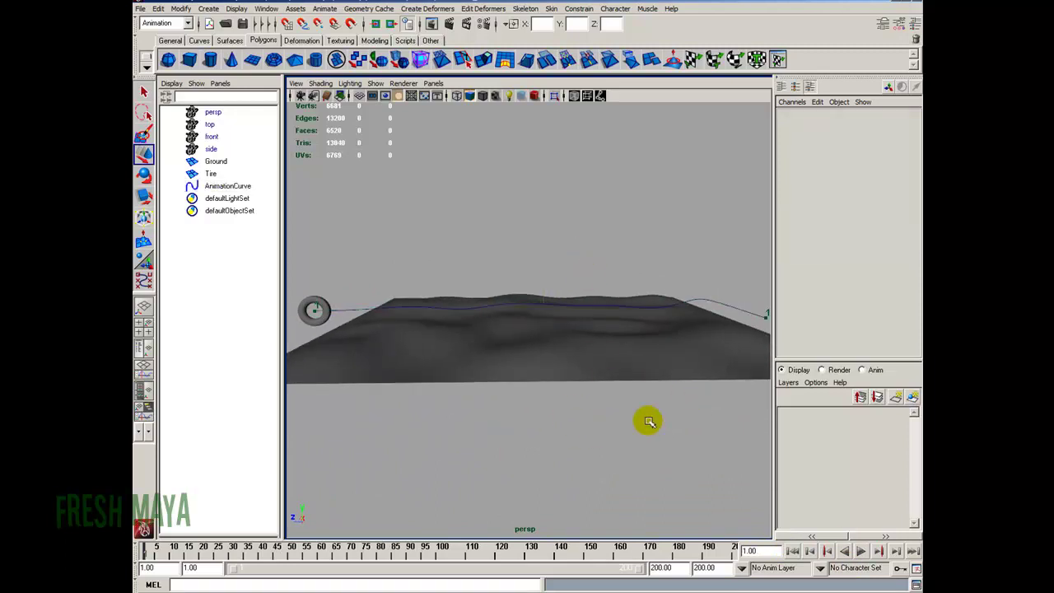
pyautogui.keyDown('alt'); pyautogui.moveTo(686, 398); pyautogui.dragTo(546, 340); pyautogui.keyUp('alt')
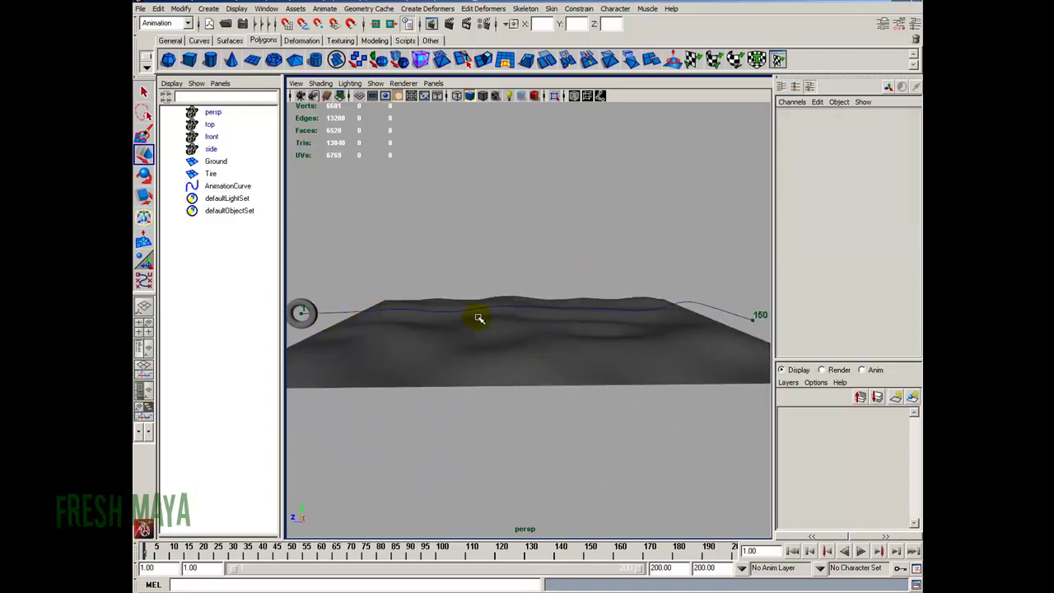
pyautogui.click(860, 551)
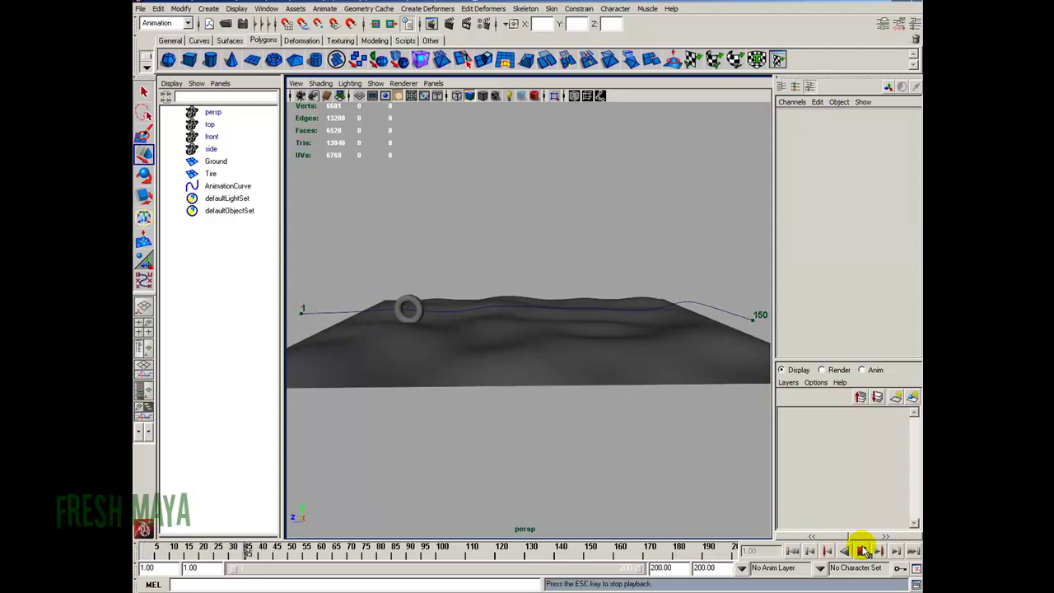
pyautogui.click(863, 551)
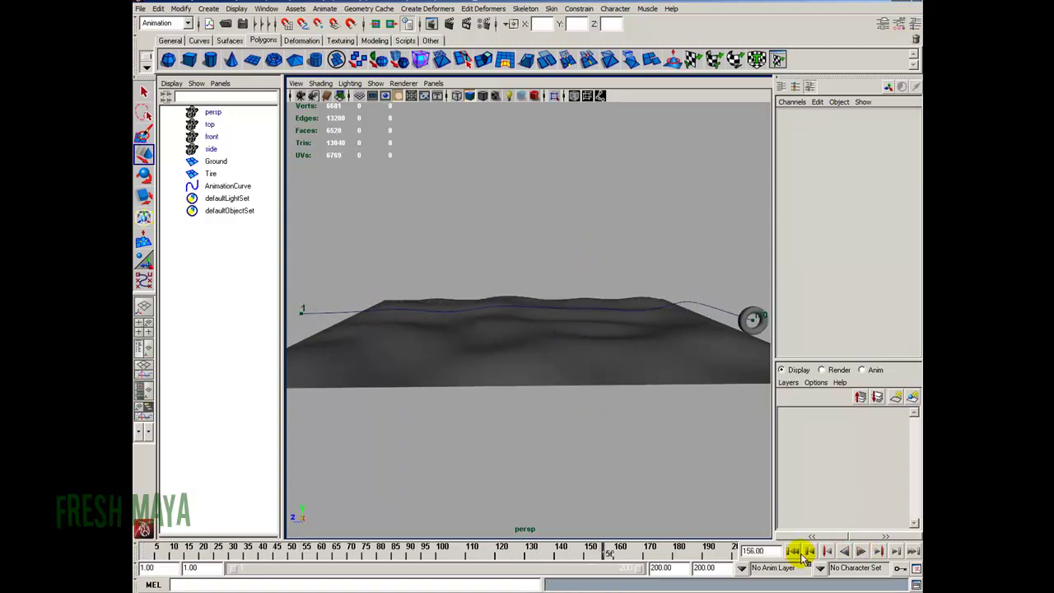
pyautogui.click(793, 551)
# Scrub through the opening frames and save the scene
pyautogui.moveTo(141, 550); pyautogui.dragTo(198, 581)
pyautogui.keyDown('alt'); pyautogui.moveTo(593, 384); pyautogui.dragTo(504, 346); pyautogui.keyUp('alt')
pyautogui.click(243, 24)
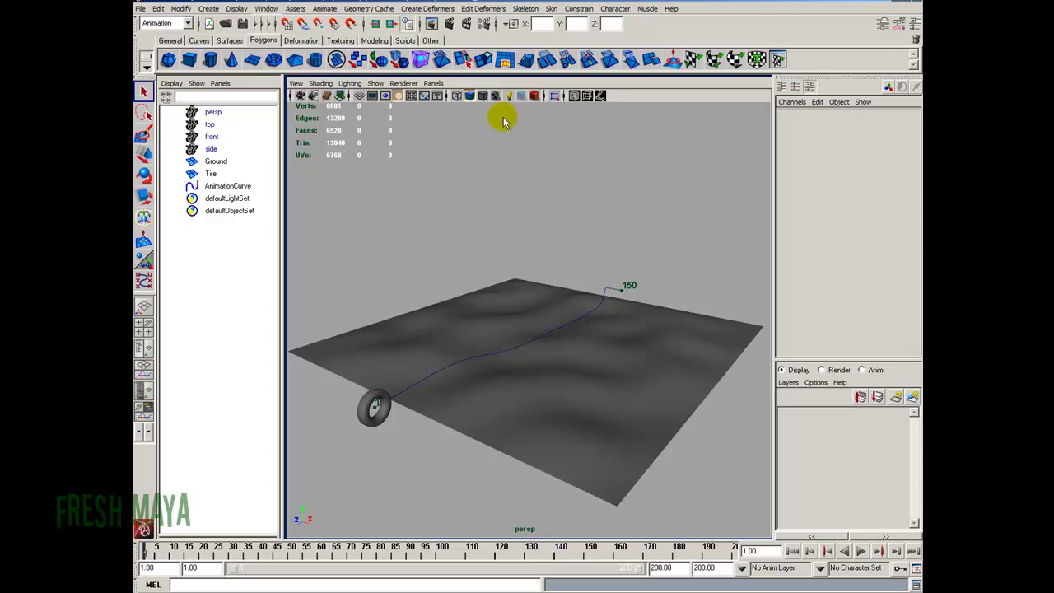
# Select the Ground, assign it to a new display layer and hide that layer
pyautogui.keyDown('alt'); pyautogui.moveTo(524, 368); pyautogui.dragTo(533, 394); pyautogui.keyUp('alt')
pyautogui.keyDown('alt'); pyautogui.moveTo(534, 394); pyautogui.dragTo(436, 395, button='right'); pyautogui.keyUp('alt')
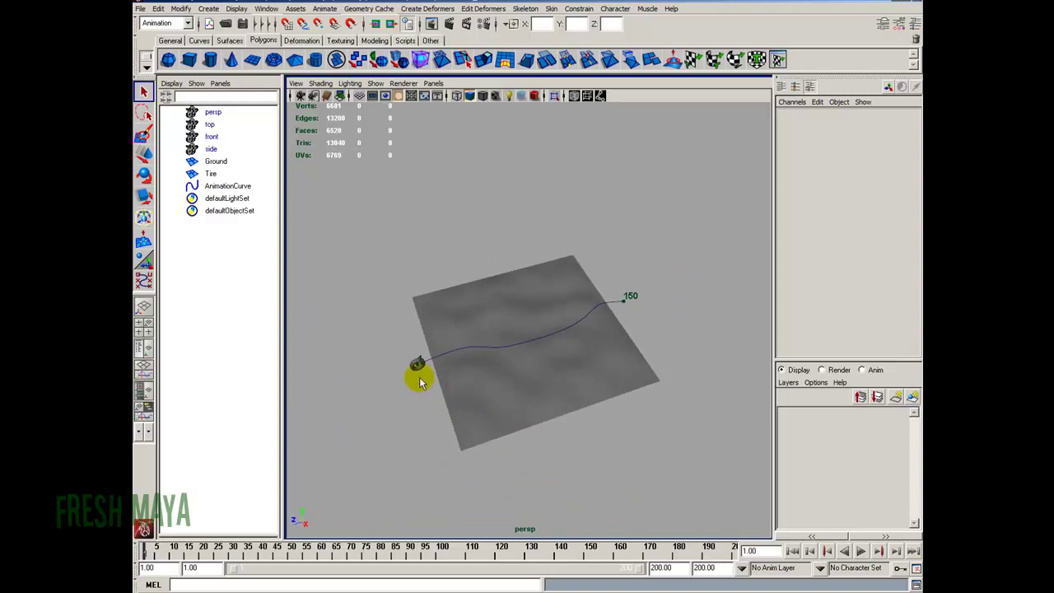
pyautogui.keyDown('alt'); pyautogui.moveTo(434, 394); pyautogui.dragTo(367, 431); pyautogui.keyUp('alt')
pyautogui.keyDown('alt'); pyautogui.moveTo(367, 431); pyautogui.dragTo(539, 423, button='right'); pyautogui.keyUp('alt')
pyautogui.keyDown('alt'); pyautogui.moveTo(540, 423); pyautogui.dragTo(517, 383, button='middle'); pyautogui.keyUp('alt')
pyautogui.keyDown('alt'); pyautogui.moveTo(403, 408); pyautogui.dragTo(418, 385, button='middle'); pyautogui.keyUp('alt')
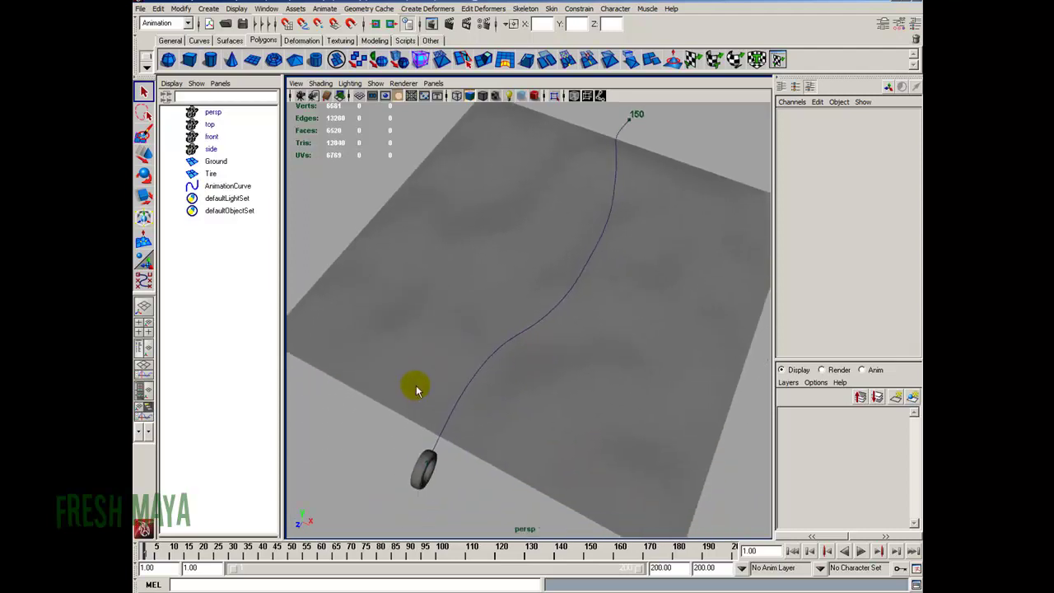
pyautogui.click(595, 275)
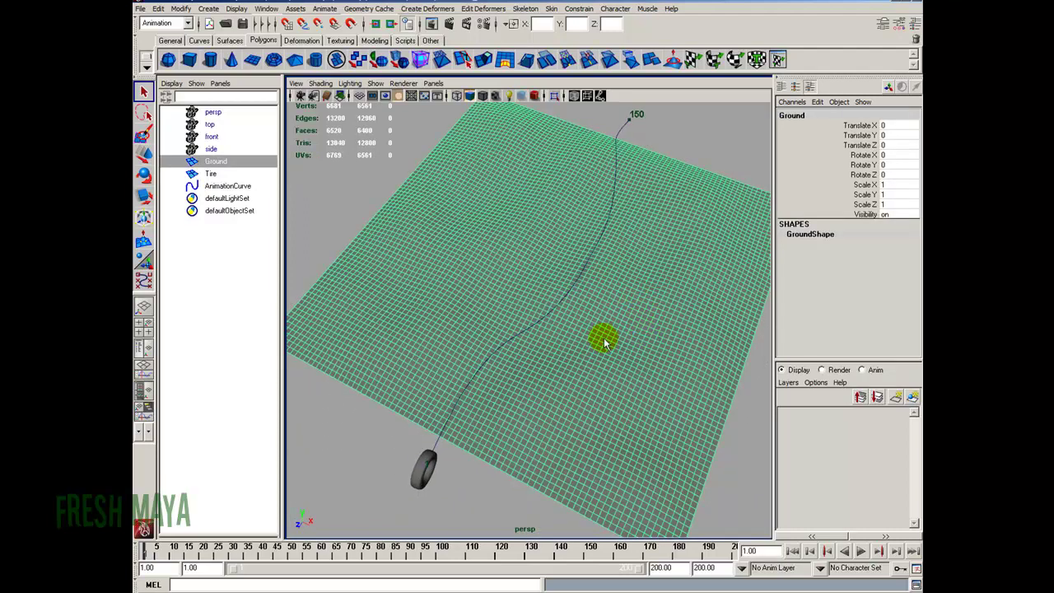
pyautogui.click(912, 400)
pyautogui.click(784, 415)
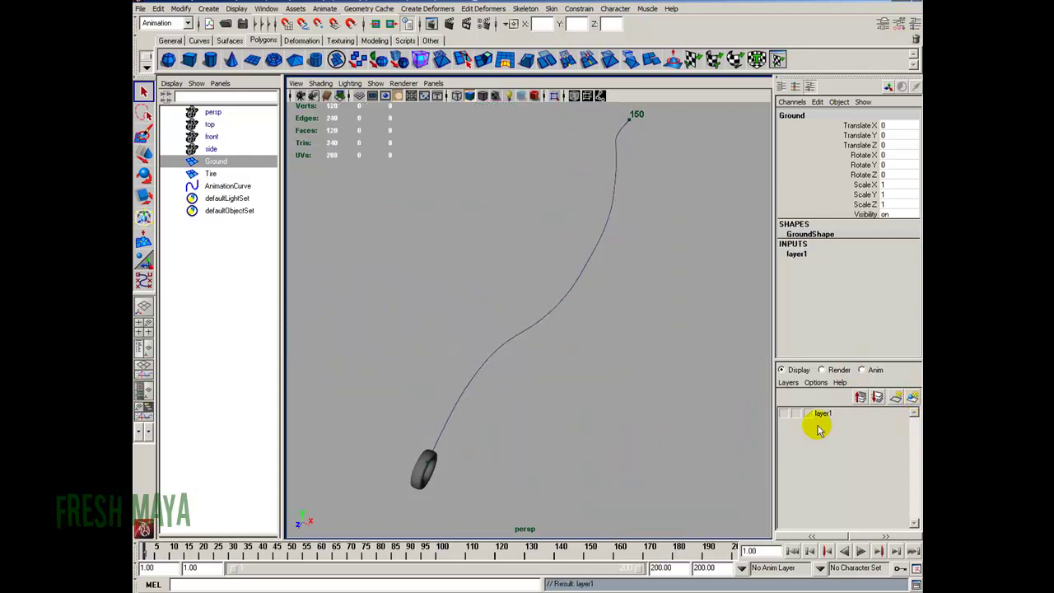
# Rename the Ground's display layer to lyr_Hide and save the layer settings
pyautogui.doubleClick(820, 415)
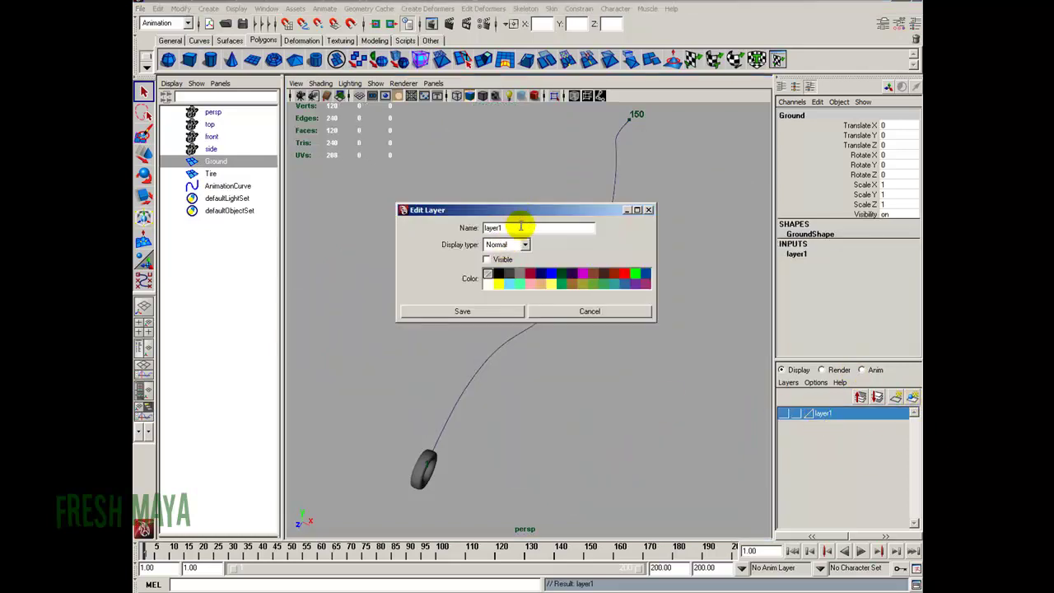
pyautogui.moveTo(520, 227); pyautogui.dragTo(455, 230)
pyautogui.write('w')
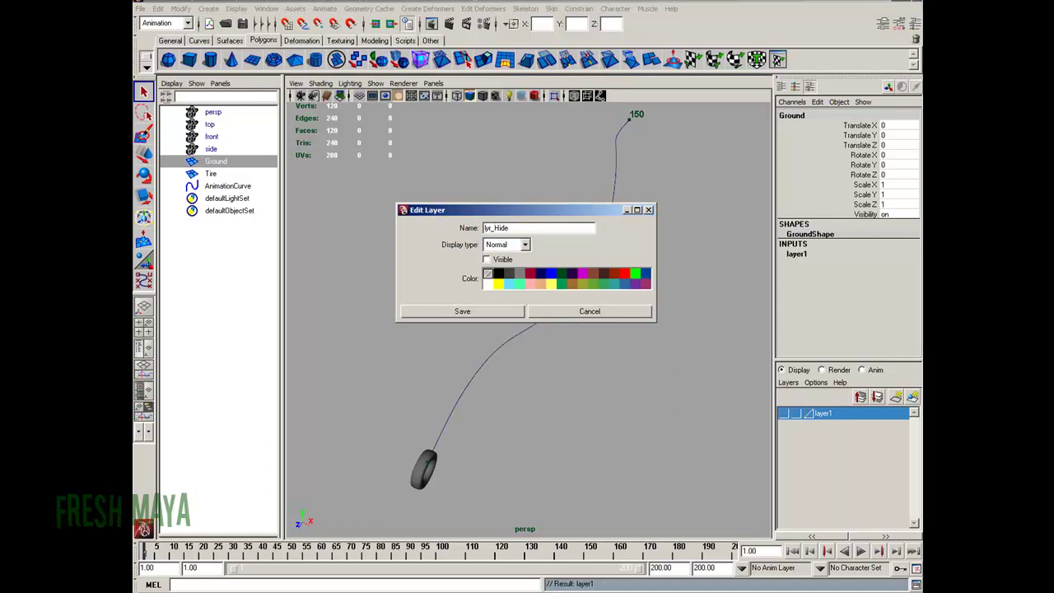
pyautogui.click(502, 311)
# Switch from the perspective view to a maximized top view with its grid shown
pyautogui.keyDown('alt'); pyautogui.moveTo(635, 395); pyautogui.dragTo(536, 400, button='right'); pyautogui.keyUp('alt')
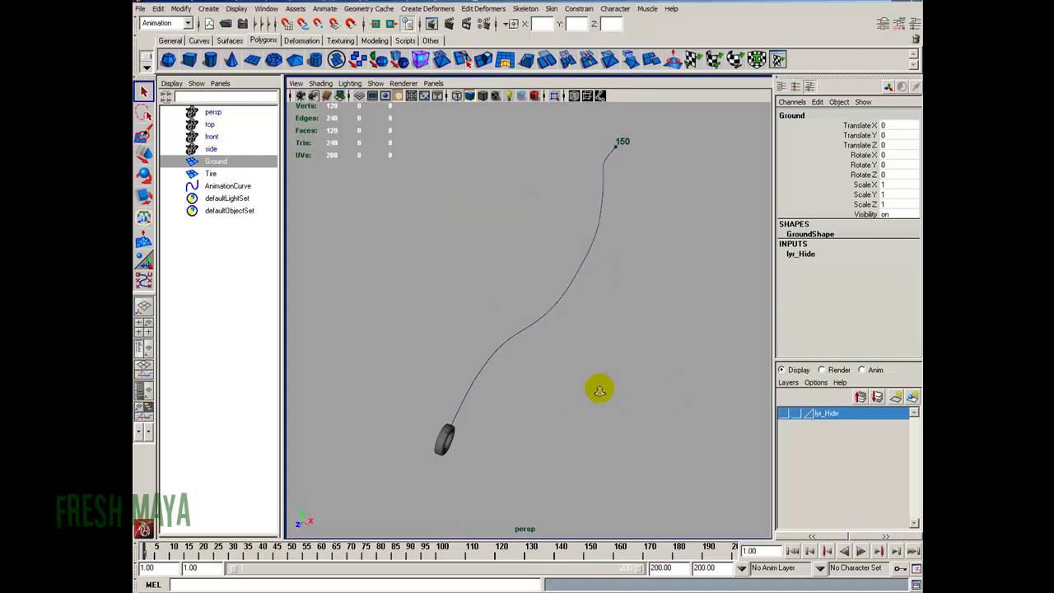
pyautogui.moveTo(537, 399)
pyautogui.keyDown('alt'); pyautogui.mouseDown()
pyautogui.moveTo(480, 393)
pyautogui.moveTo(521, 393)
pyautogui.mouseUp(); pyautogui.keyUp('alt')
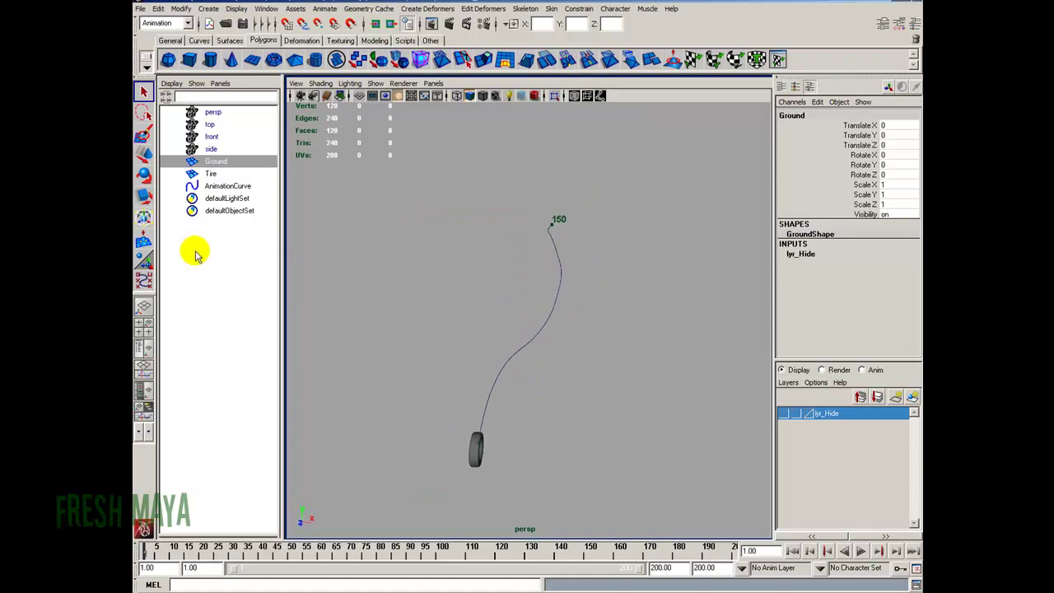
pyautogui.click(143, 319)
pyautogui.press('space')
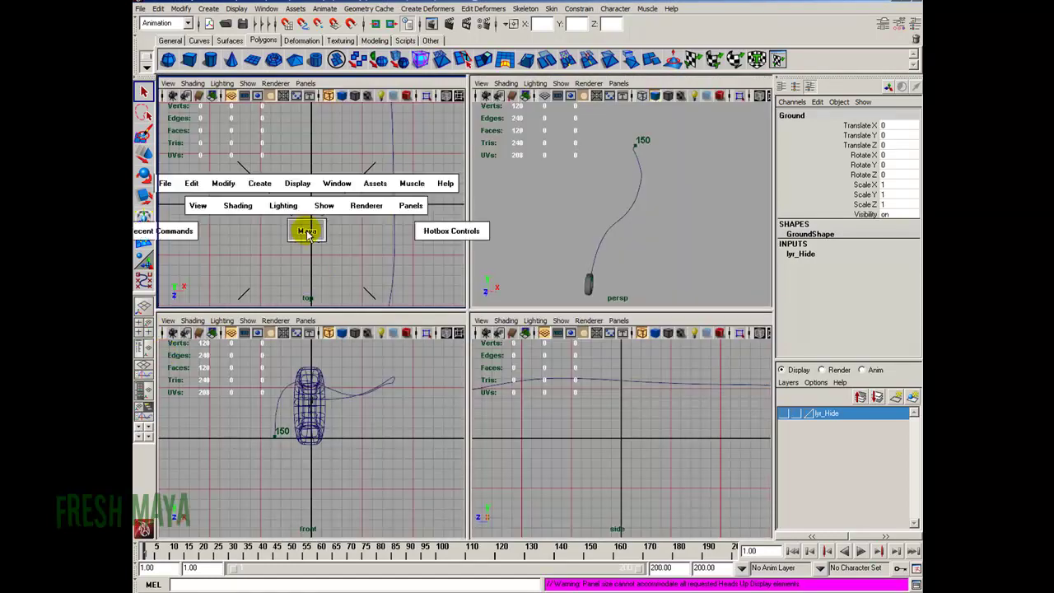
pyautogui.keyDown('alt'); pyautogui.moveTo(517, 280); pyautogui.dragTo(412, 283, button='right'); pyautogui.keyUp('alt')
pyautogui.click(229, 95)
pyautogui.keyDown('alt'); pyautogui.moveTo(613, 345); pyautogui.dragTo(601, 346, button='right'); pyautogui.keyUp('alt')
pyautogui.keyDown('alt'); pyautogui.moveTo(601, 345); pyautogui.dragTo(491, 336, button='middle'); pyautogui.keyUp('alt')
pyautogui.click(232, 95)
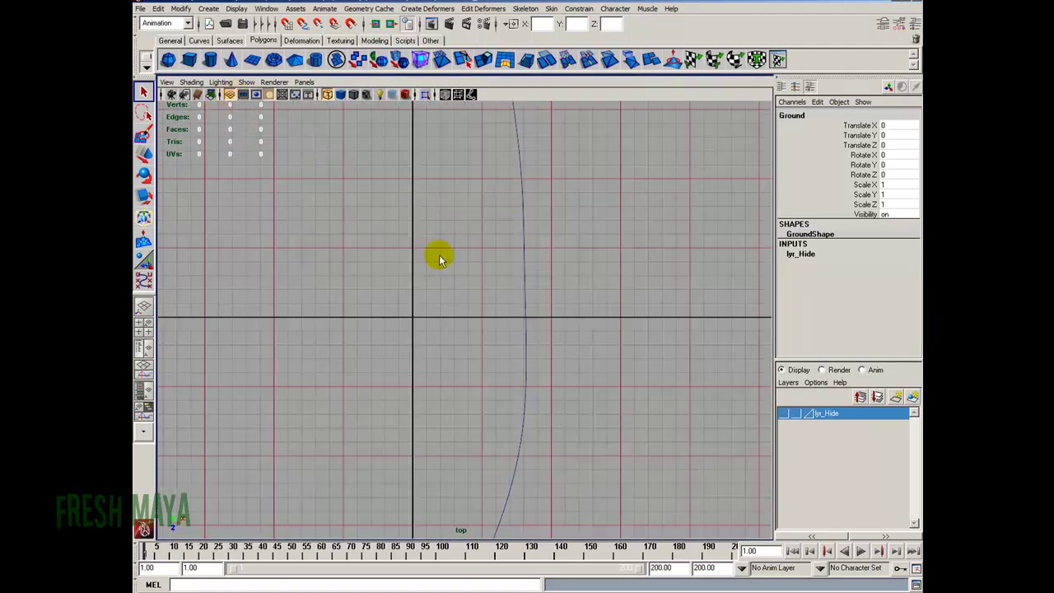
# Import Wheels0073_1_S from the sourceimages folder as an image plane in the top view
pyautogui.click(167, 82)
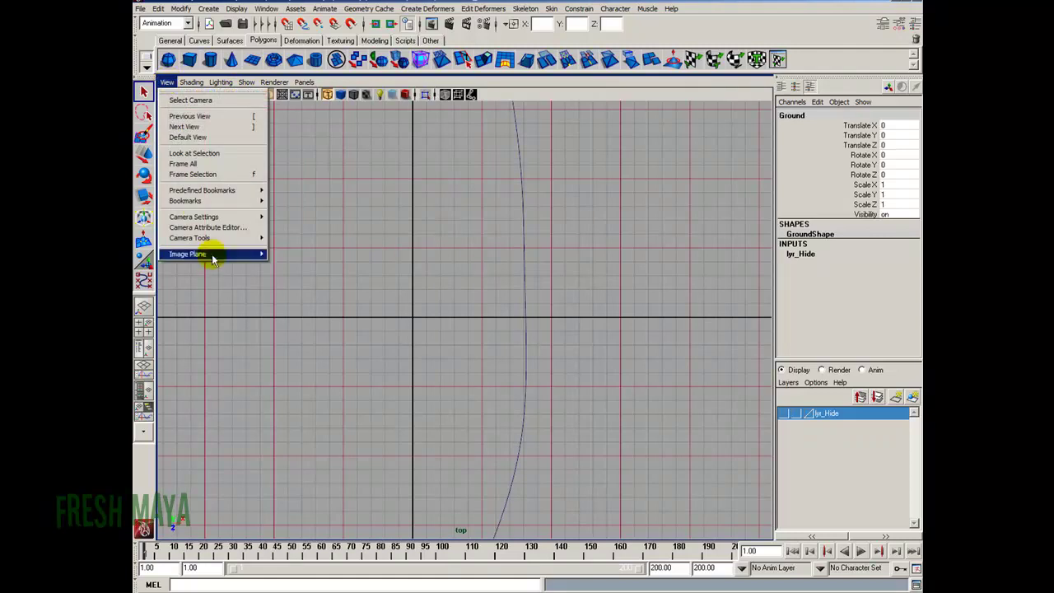
pyautogui.moveTo(216, 255)
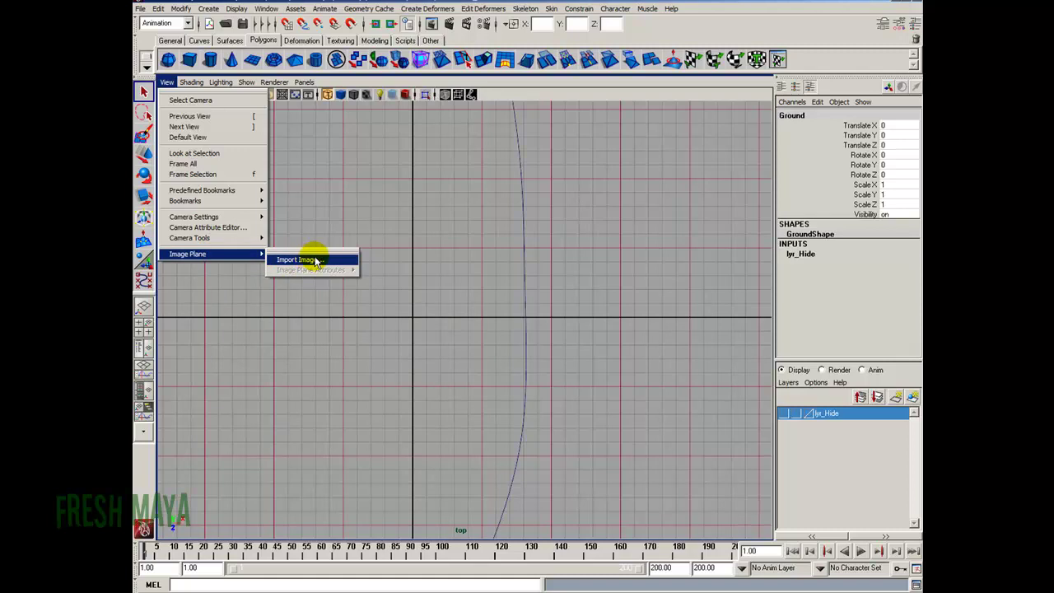
pyautogui.click(312, 260)
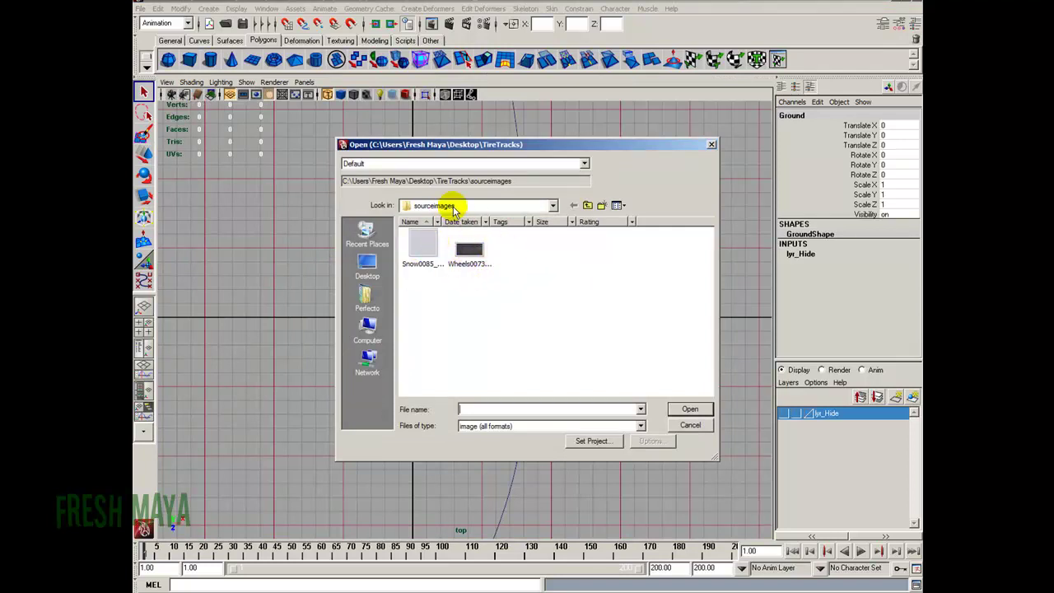
pyautogui.click(479, 247)
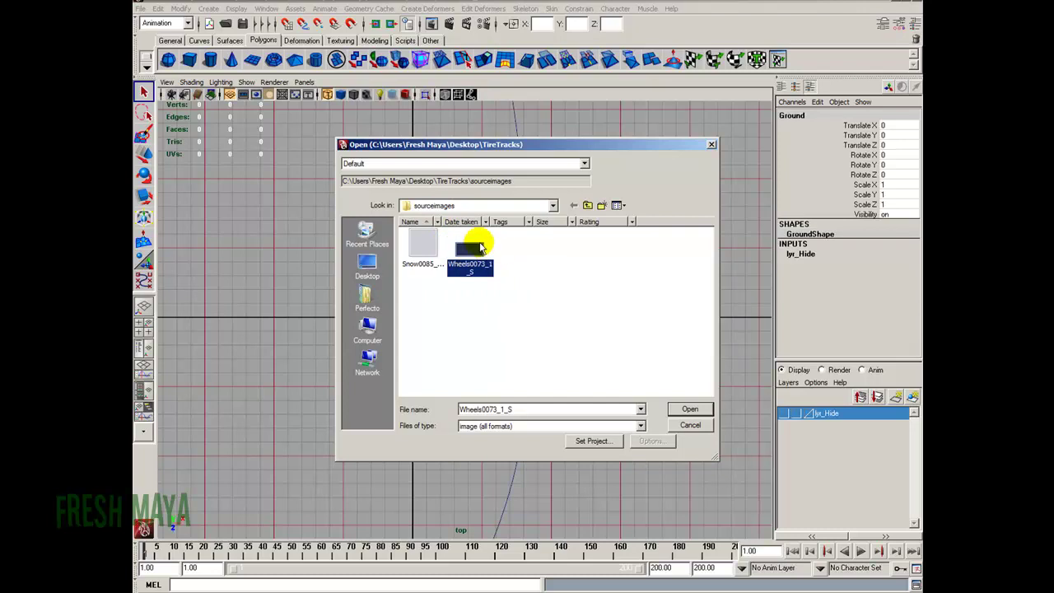
pyautogui.click(690, 410)
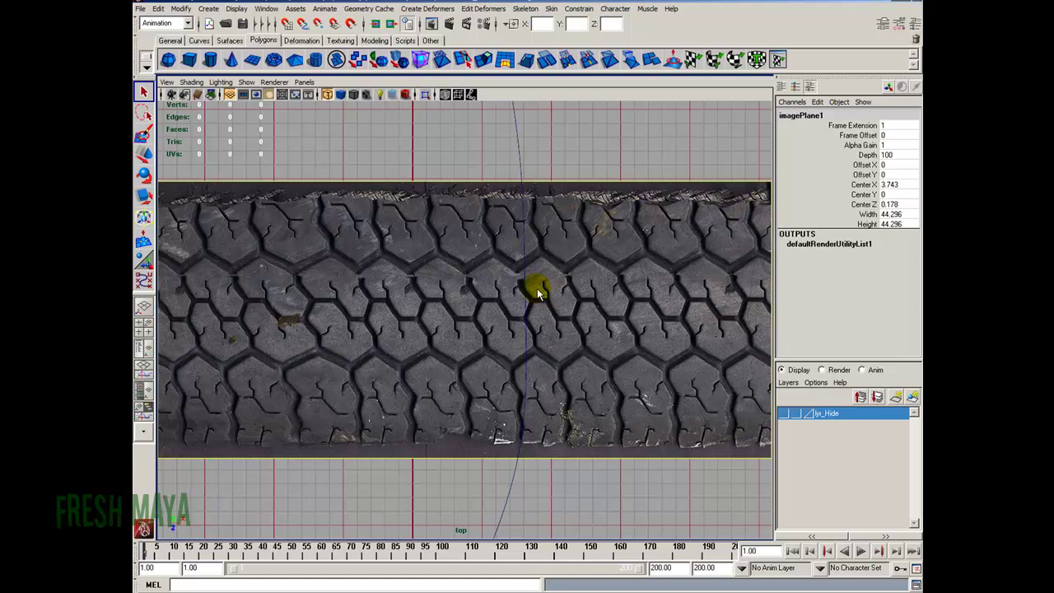
# Set the image plane's Center Y to -100 and hide the grid in the top view
pyautogui.click(865, 194)
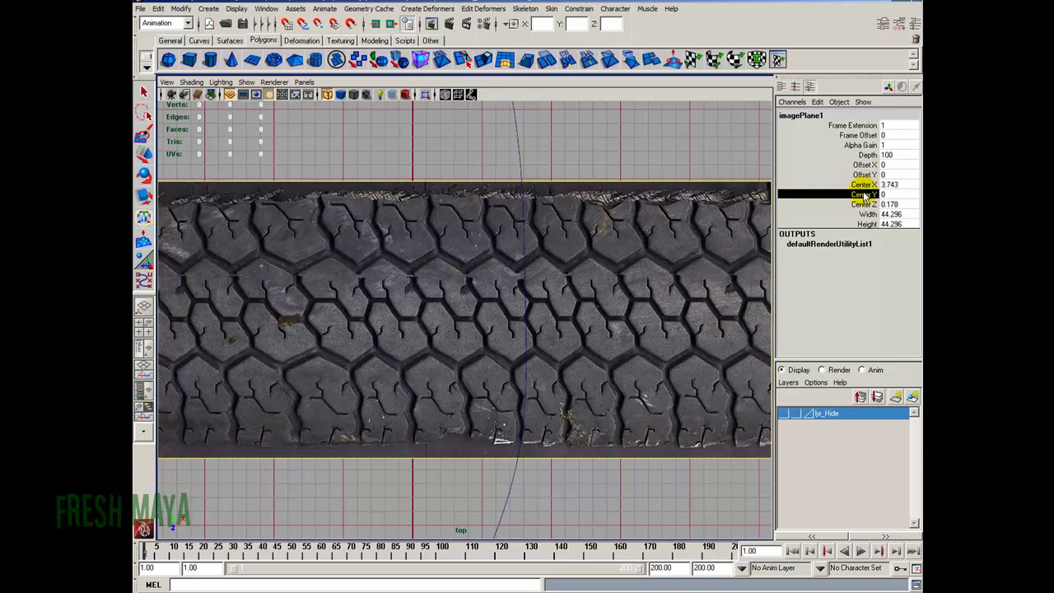
pyautogui.click(883, 194)
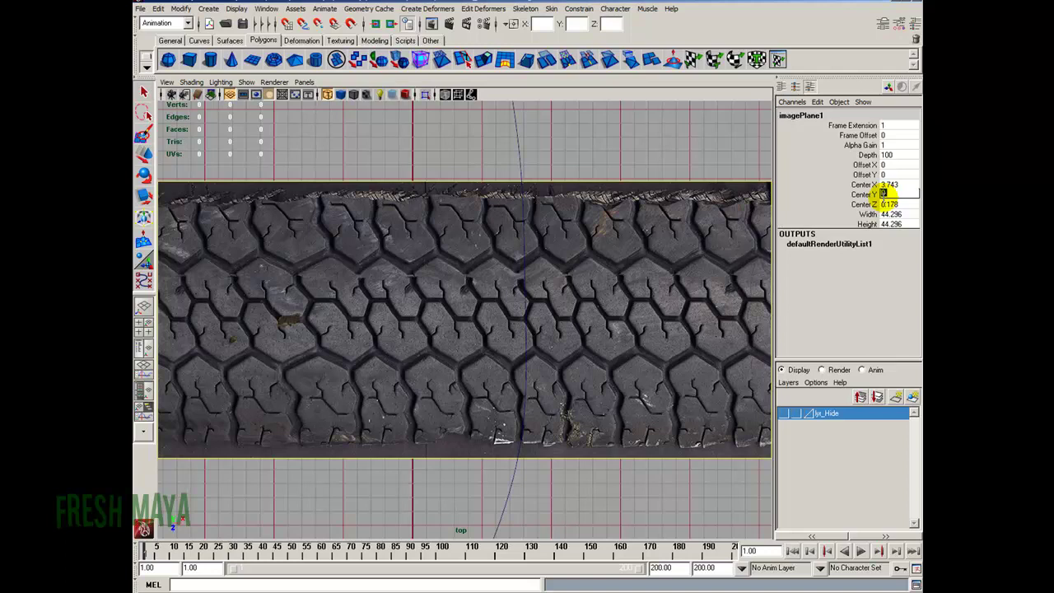
pyautogui.write('100')
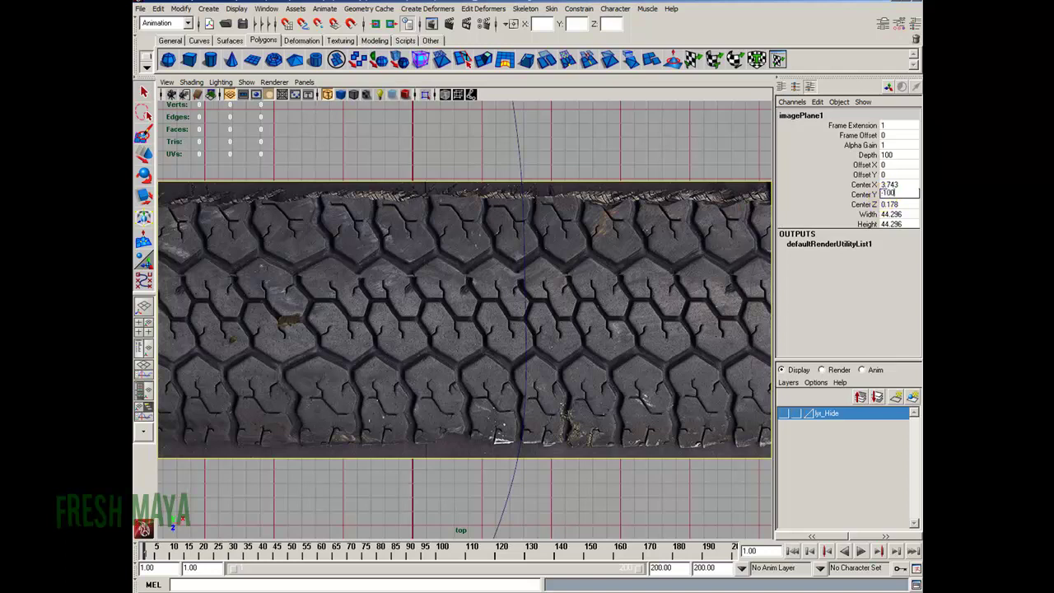
pyautogui.press('Return')
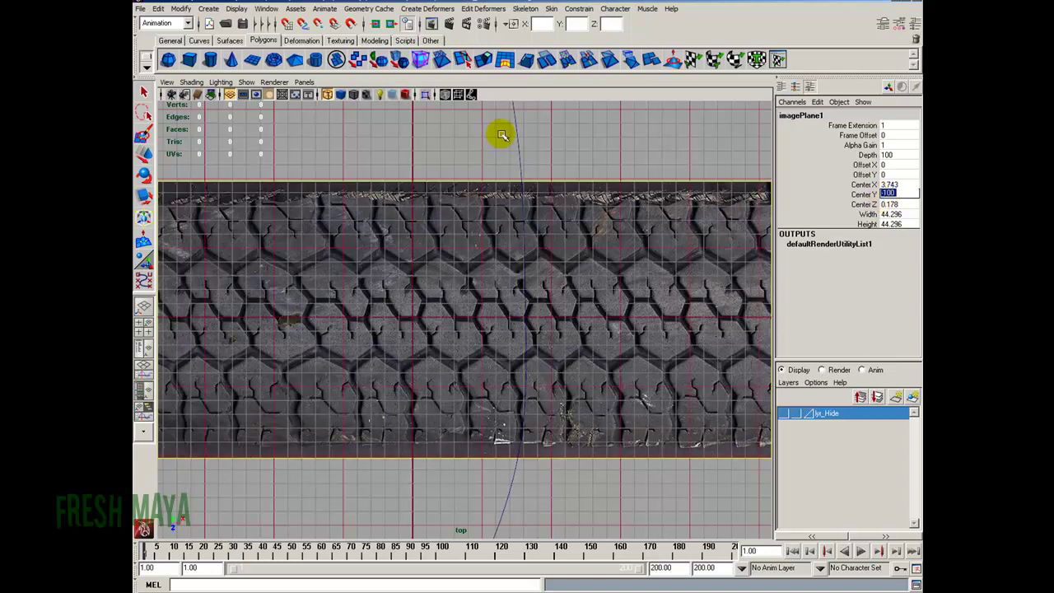
pyautogui.click(229, 93)
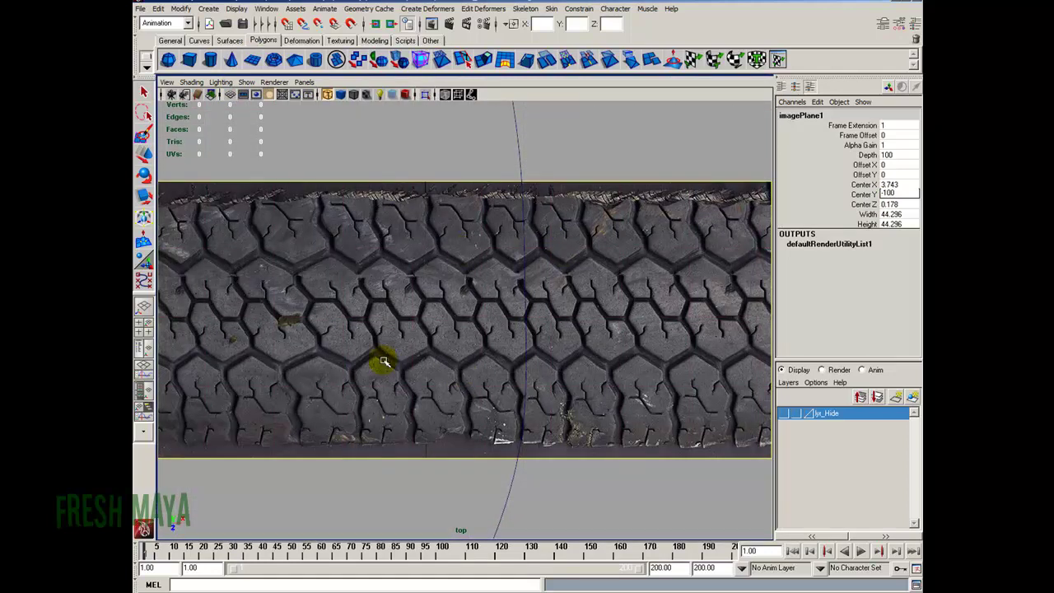
# Examine the tread pattern in the tire reference image up close
pyautogui.keyDown('alt'); pyautogui.moveTo(395, 349); pyautogui.dragTo(516, 384, button='right'); pyautogui.keyUp('alt')
pyautogui.keyDown('alt'); pyautogui.moveTo(363, 429); pyautogui.dragTo(373, 350, button='middle'); pyautogui.keyUp('alt')
pyautogui.keyDown('alt'); pyautogui.moveTo(372, 350); pyautogui.dragTo(522, 359, button='right'); pyautogui.keyUp('alt')
pyautogui.keyDown('alt'); pyautogui.moveTo(520, 359); pyautogui.dragTo(486, 433, button='middle'); pyautogui.keyUp('alt')
pyautogui.keyDown('alt'); pyautogui.moveTo(487, 433); pyautogui.dragTo(470, 420, button='right'); pyautogui.keyUp('alt')
pyautogui.moveTo(470, 420)
pyautogui.keyDown('alt'); pyautogui.mouseDown(button='middle')
pyautogui.moveTo(484, 391)
pyautogui.moveTo(468, 425)
pyautogui.moveTo(461, 397)
pyautogui.moveTo(468, 423)
pyautogui.mouseUp(button='middle'); pyautogui.keyUp('alt')
pyautogui.keyDown('alt'); pyautogui.moveTo(560, 356); pyautogui.dragTo(497, 373, button='right'); pyautogui.keyUp('alt')
pyautogui.keyDown('alt'); pyautogui.moveTo(496, 373); pyautogui.dragTo(542, 333, button='middle'); pyautogui.keyUp('alt')
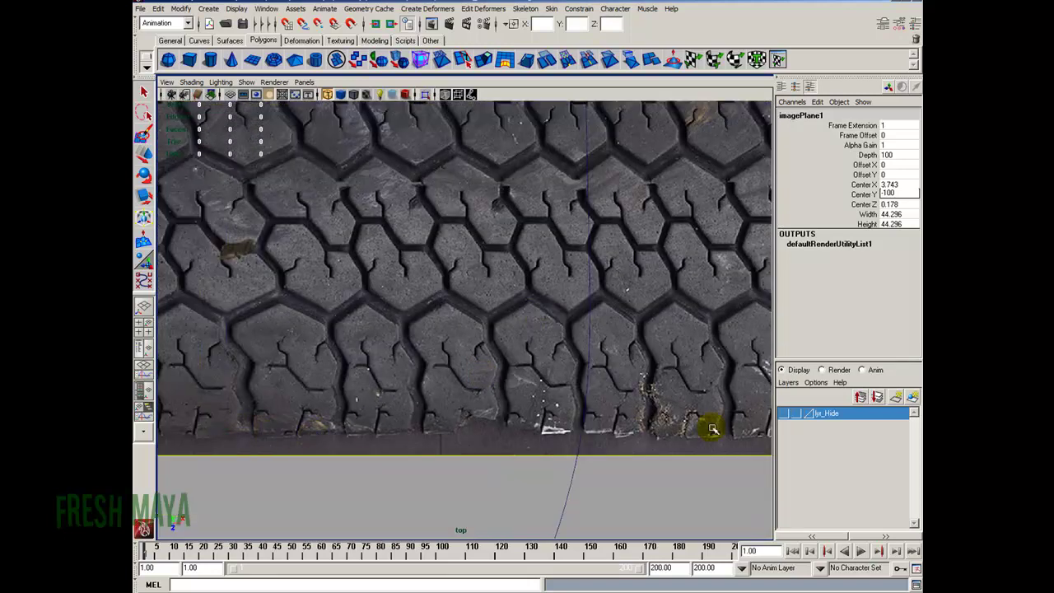
# Switch the active menu set to Polygons to prepare for modeling the tire tread
pyautogui.keyDown('alt'); pyautogui.moveTo(612, 423); pyautogui.dragTo(522, 285, button='right'); pyautogui.keyUp('alt')
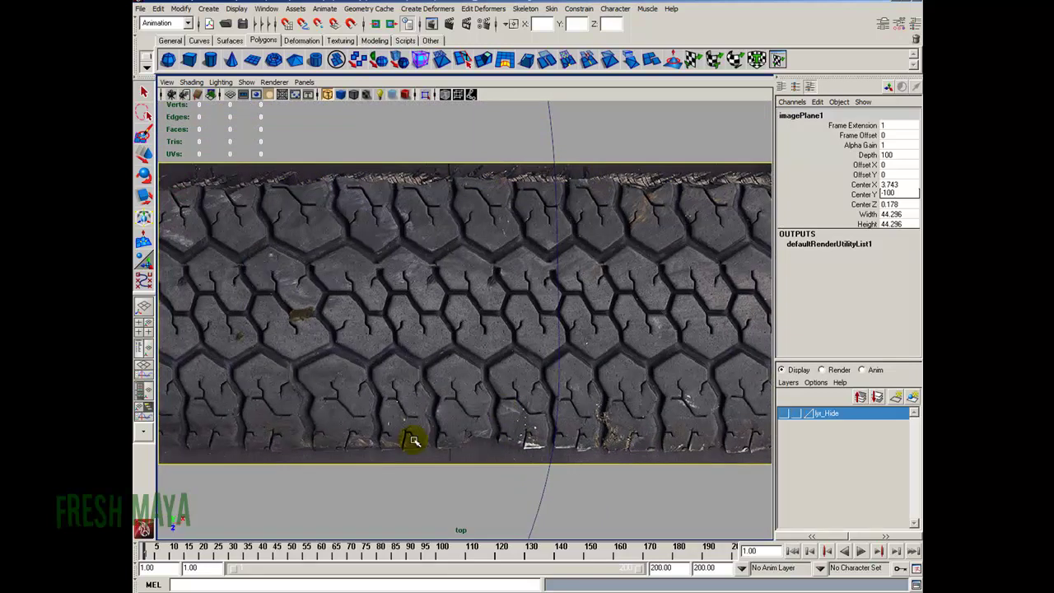
pyautogui.scroll(3, 459, 333)
pyautogui.scroll(1, 459, 333)
pyautogui.keyDown('alt'); pyautogui.moveTo(459, 332); pyautogui.dragTo(414, 313, button='middle'); pyautogui.keyUp('alt')
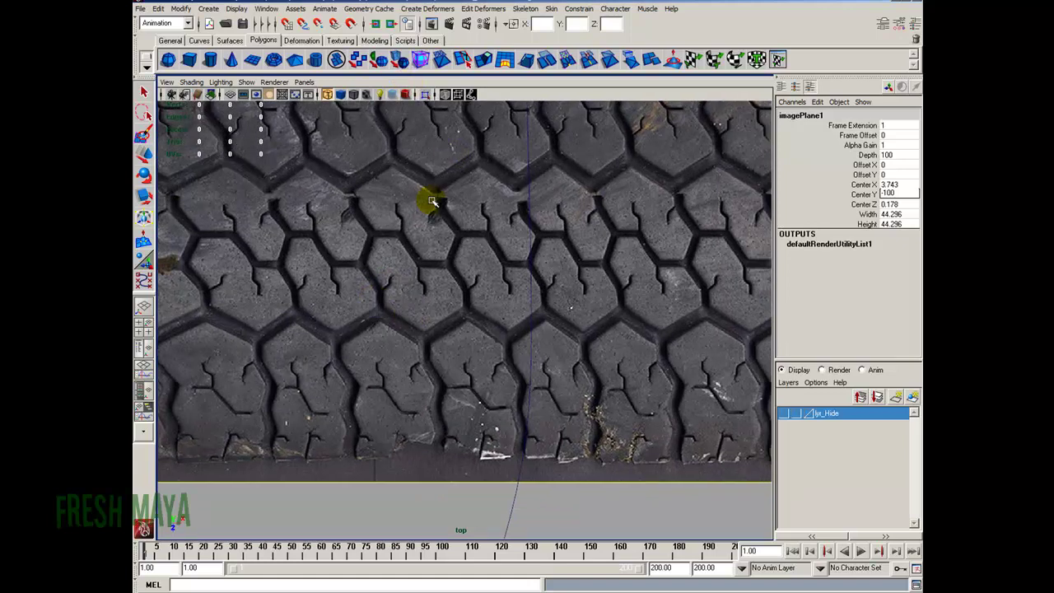
pyautogui.click(189, 24)
pyautogui.click(167, 48)
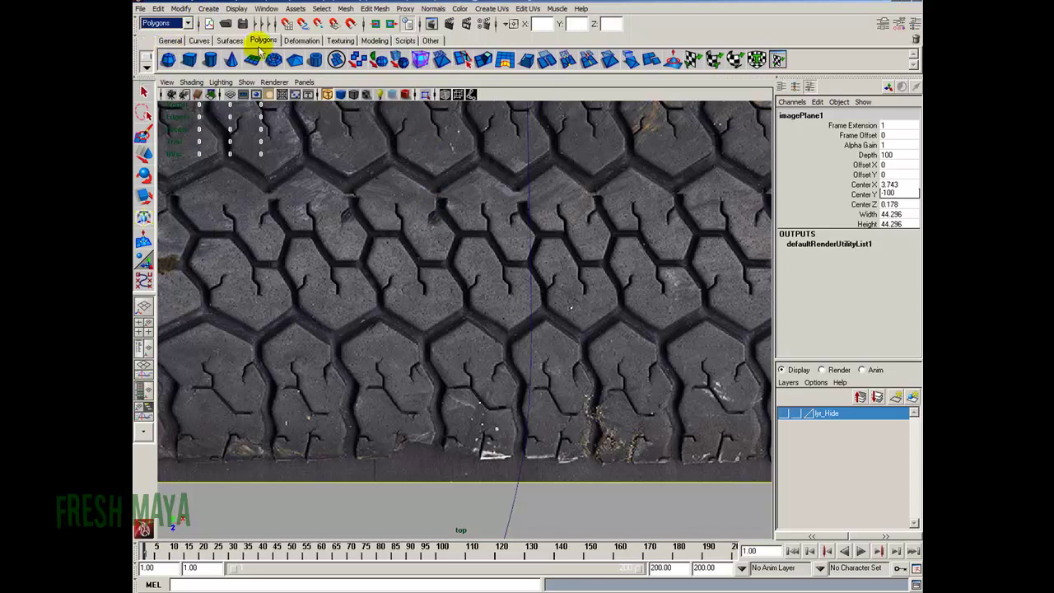
pyautogui.click(345, 8)
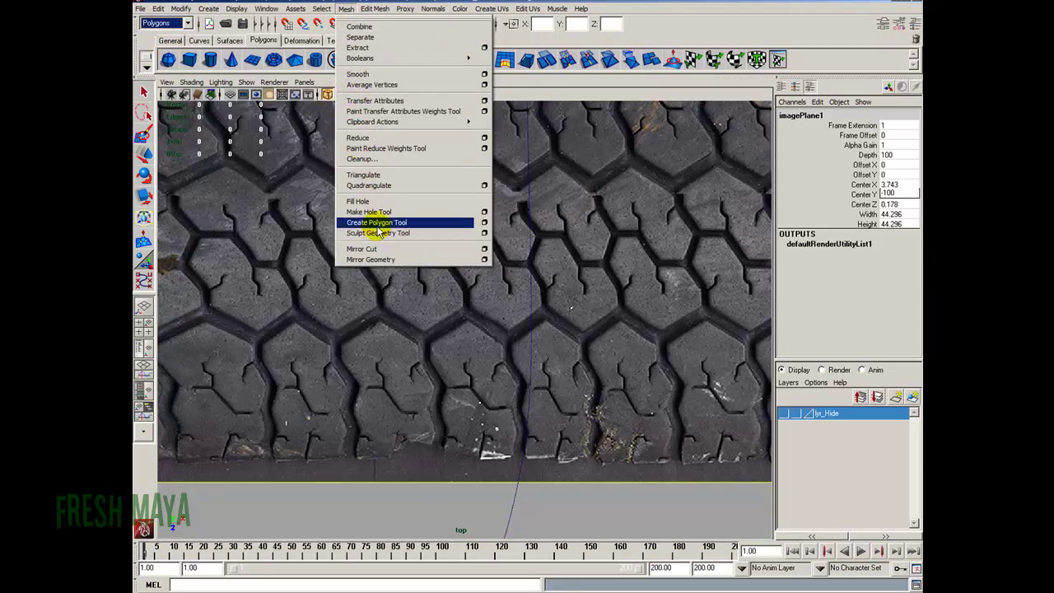
pyautogui.click(348, 9)
# Deselect the tire reference image plane in the top view and save the scene
pyautogui.keyDown('alt'); pyautogui.moveTo(569, 289); pyautogui.dragTo(494, 253, button='right'); pyautogui.keyUp('alt')
pyautogui.keyDown('alt'); pyautogui.moveTo(494, 253); pyautogui.dragTo(498, 301, button='middle'); pyautogui.keyUp('alt')
pyautogui.click(535, 175)
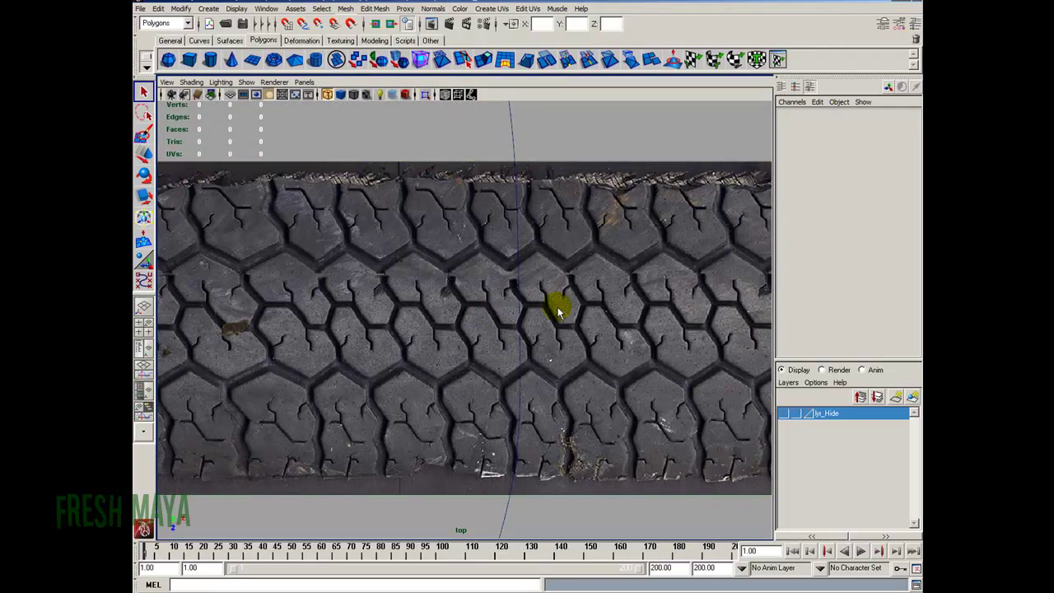
pyautogui.click(241, 24)
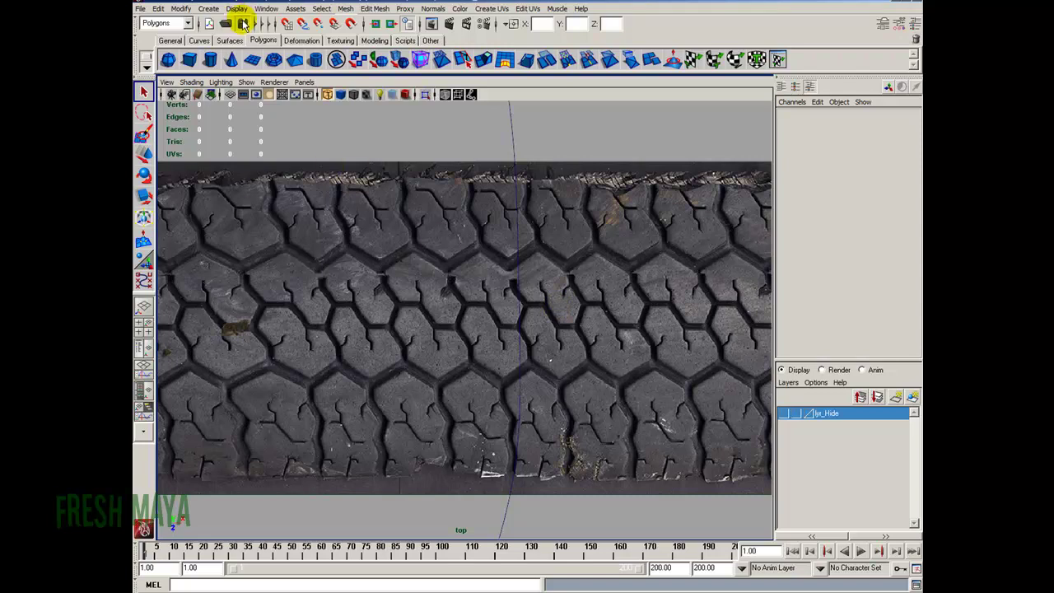